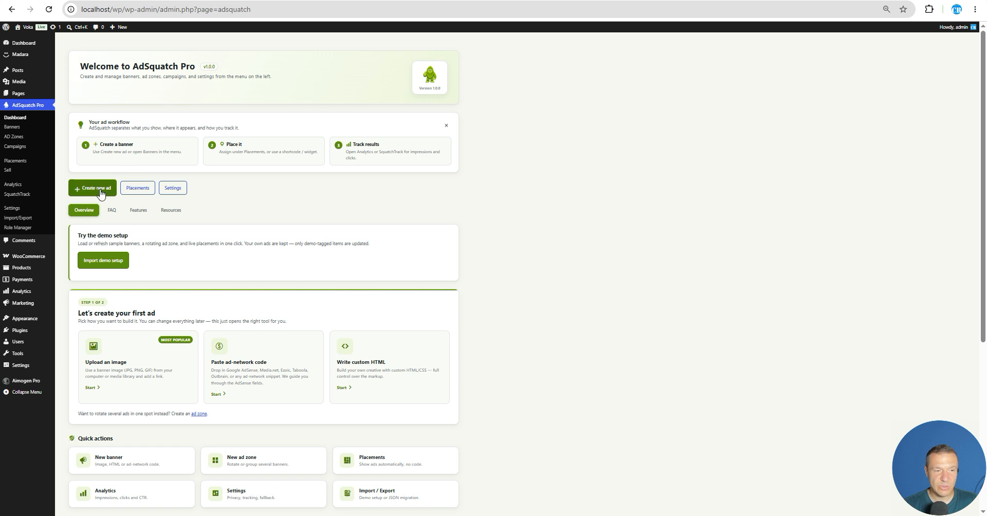
- Load the one-click demo setup, replacing the existing one, and open the "Demo — Limited Offer" banner for editing
{"action": "left_click", "coordinate": [106, 267]}
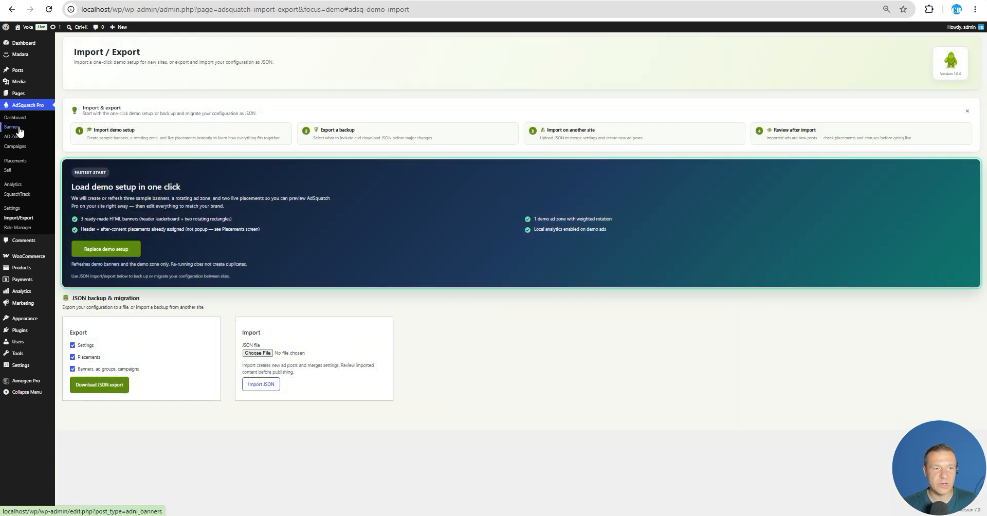
{"action": "left_click", "coordinate": [96, 252]}
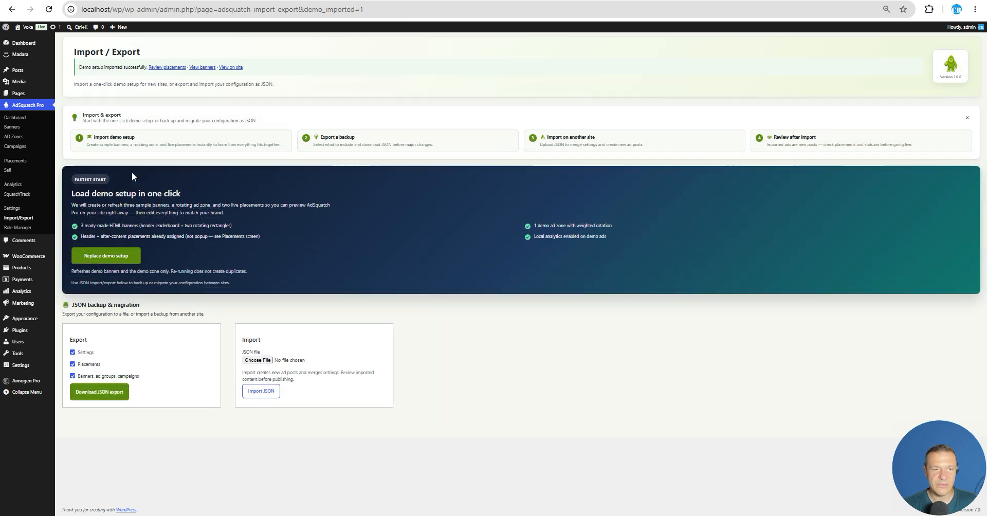
{"action": "left_click", "coordinate": [16, 128]}
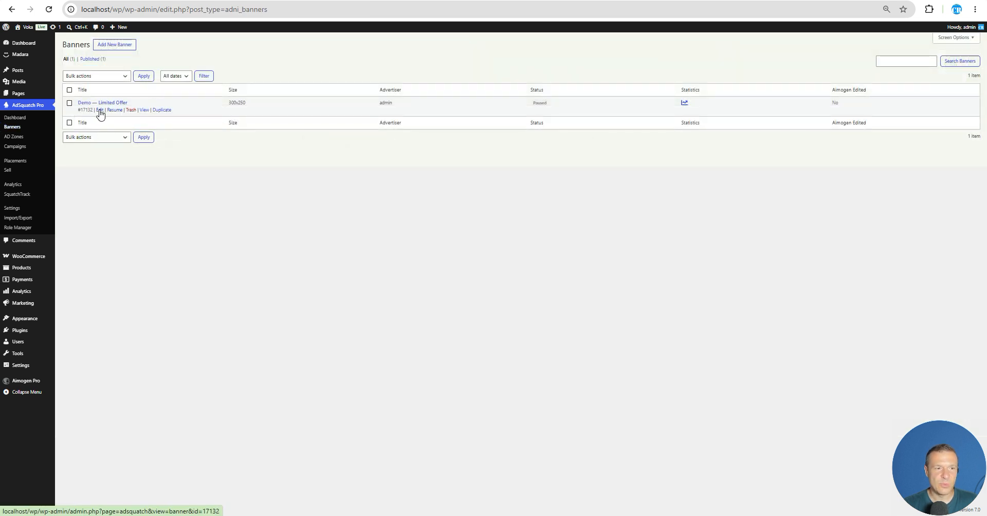
{"action": "left_click", "coordinate": [99, 110]}
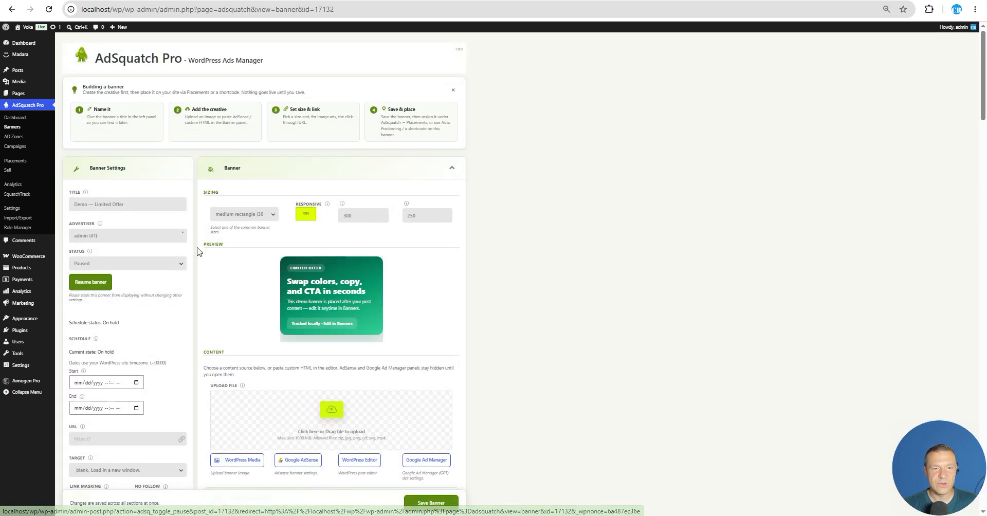
- Examine the banner's preview, content sources, AI Banner Writer options, HTML code and auto positioning choices
{"action": "scroll", "coordinate": [387, 220], "scroll_direction": "down", "scroll_amount": 2}
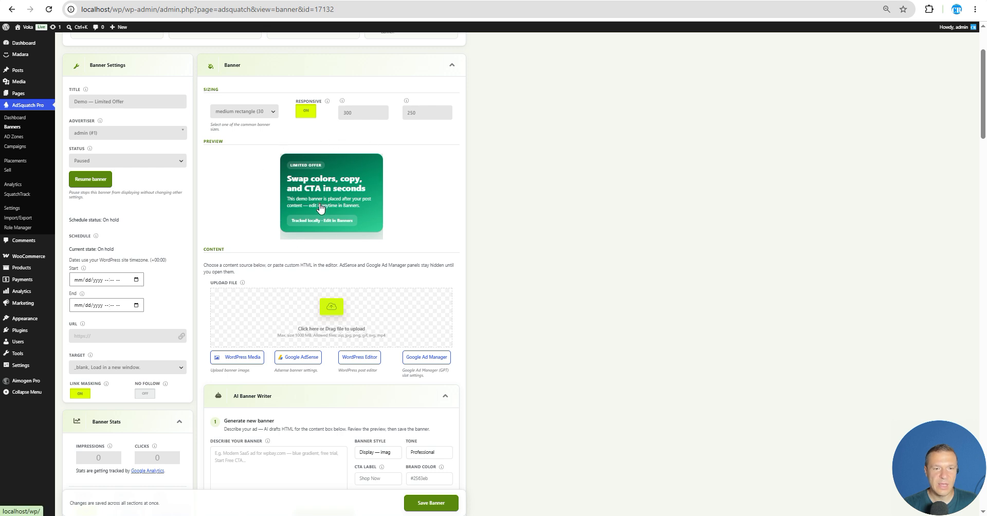
{"action": "scroll", "coordinate": [277, 192], "scroll_direction": "down", "scroll_amount": 1}
{"action": "scroll", "coordinate": [267, 215], "scroll_direction": "down", "scroll_amount": 2}
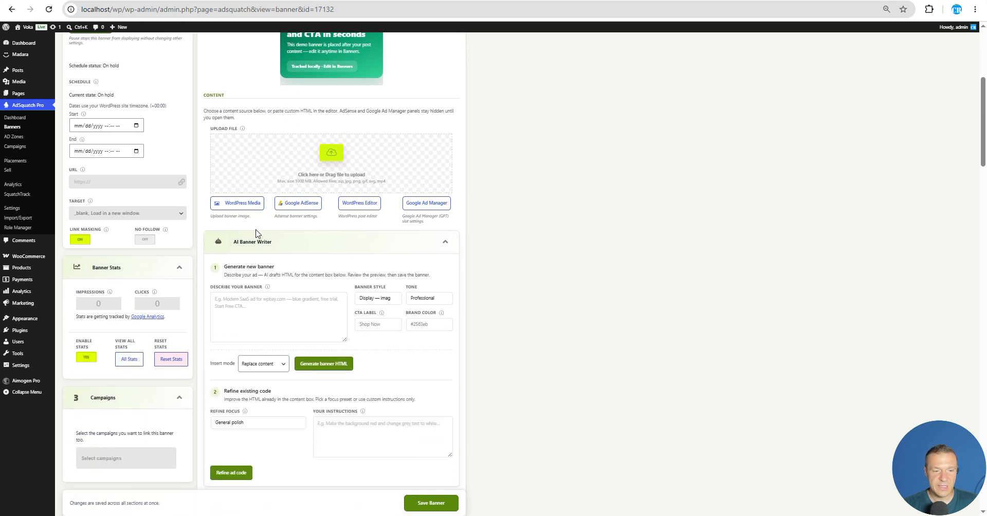
{"action": "scroll", "coordinate": [257, 236], "scroll_direction": "up", "scroll_amount": 4}
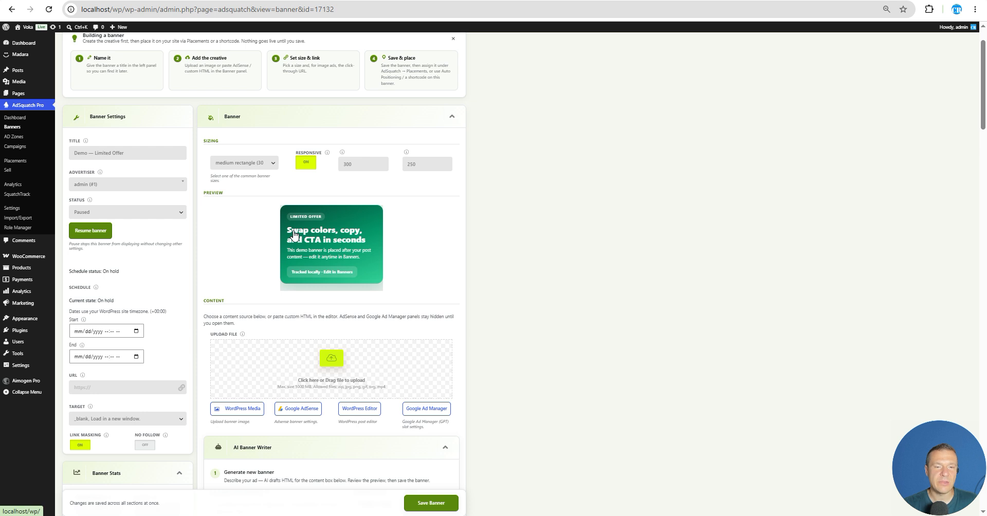
{"action": "scroll", "coordinate": [292, 236], "scroll_direction": "down", "scroll_amount": 3}
{"action": "scroll", "coordinate": [292, 232], "scroll_direction": "down", "scroll_amount": 7}
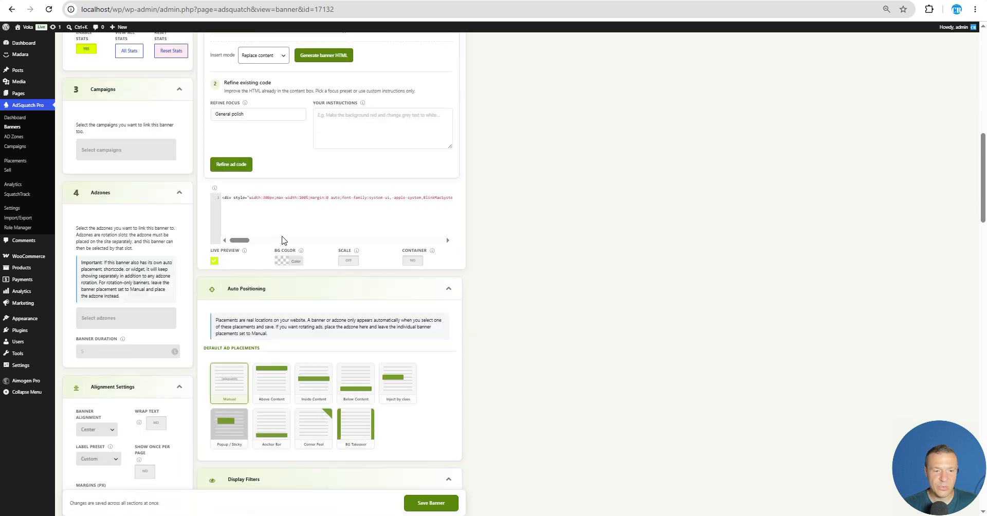
{"action": "left_click_drag", "start_coordinate": [246, 240], "coordinate": [218, 239]}
{"action": "scroll", "coordinate": [246, 223], "scroll_direction": "up", "scroll_amount": 10}
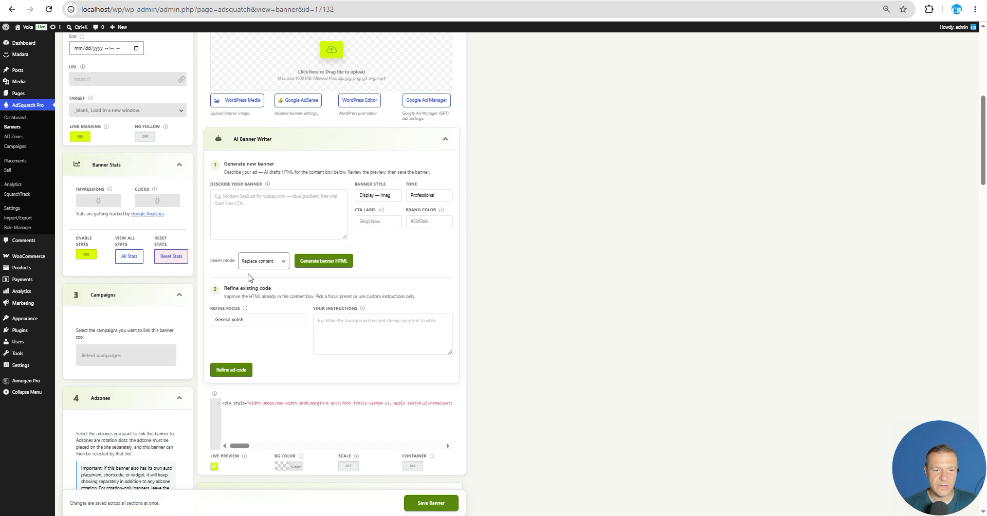
{"action": "scroll", "coordinate": [224, 289], "scroll_direction": "up", "scroll_amount": 1}
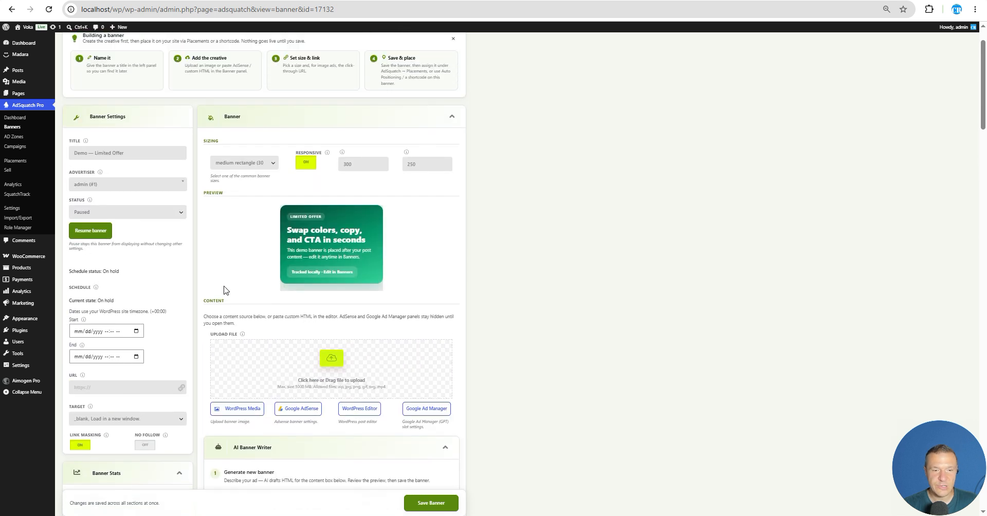
{"action": "scroll", "coordinate": [224, 288], "scroll_direction": "down", "scroll_amount": 4}
{"action": "scroll", "coordinate": [240, 260], "scroll_direction": "down", "scroll_amount": 2}
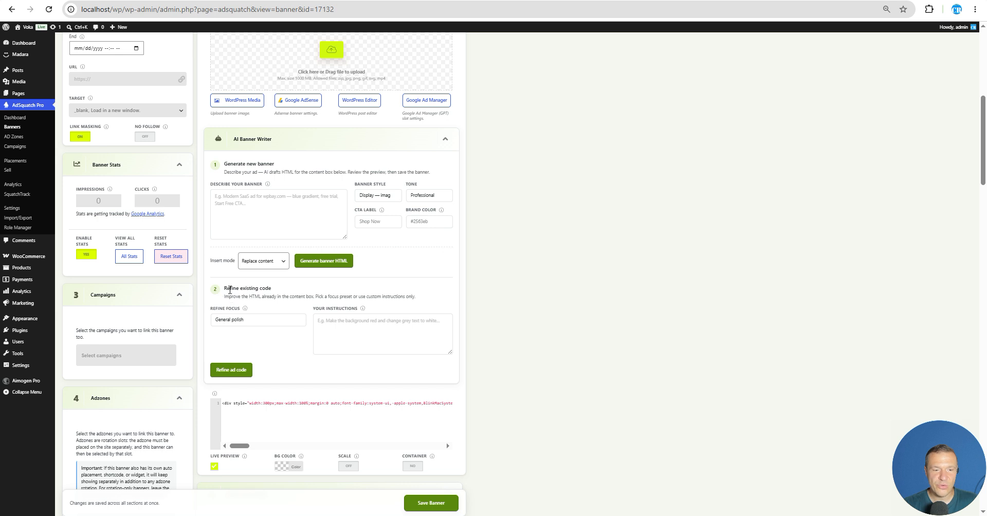
{"action": "scroll", "coordinate": [260, 229], "scroll_direction": "up", "scroll_amount": 1}
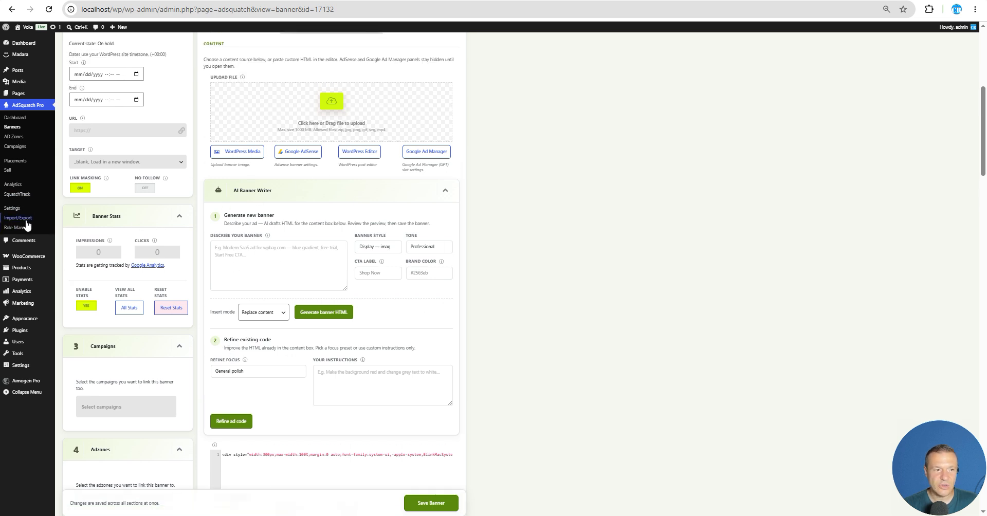
- Review the AI Banner Writer options in the plugin's general settings and save the settings
{"action": "left_click", "coordinate": [12, 207]}
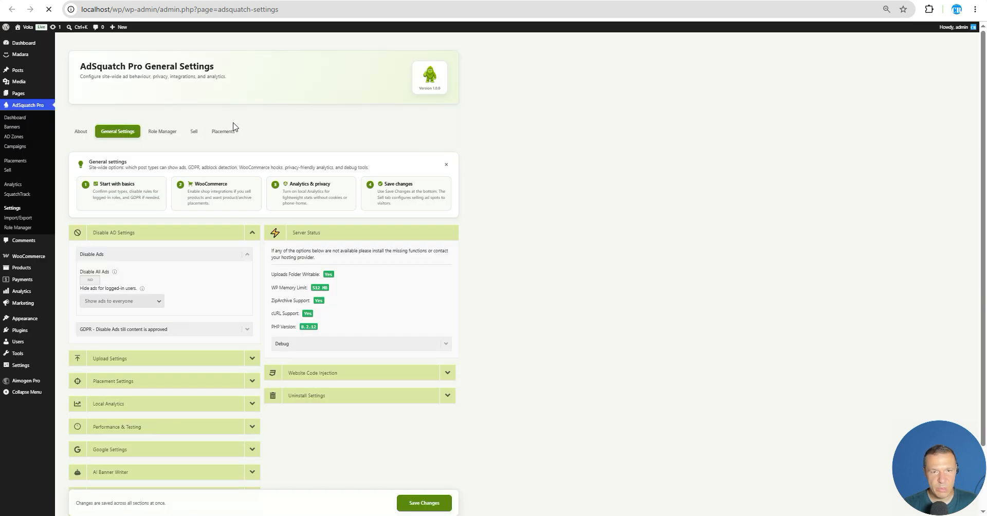
{"action": "scroll", "coordinate": [109, 370], "scroll_direction": "down", "scroll_amount": 2}
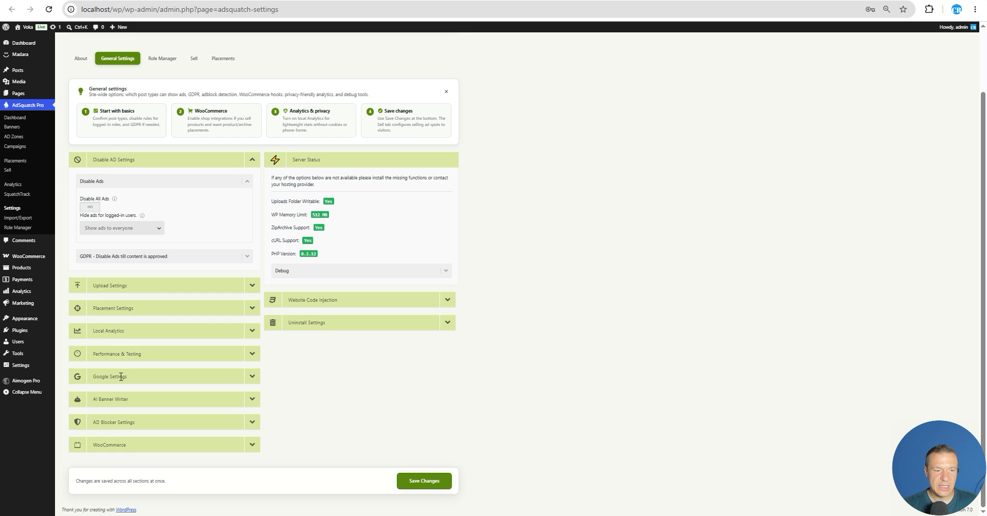
{"action": "left_click", "coordinate": [252, 399]}
{"action": "scroll", "coordinate": [226, 399], "scroll_direction": "down", "scroll_amount": 3}
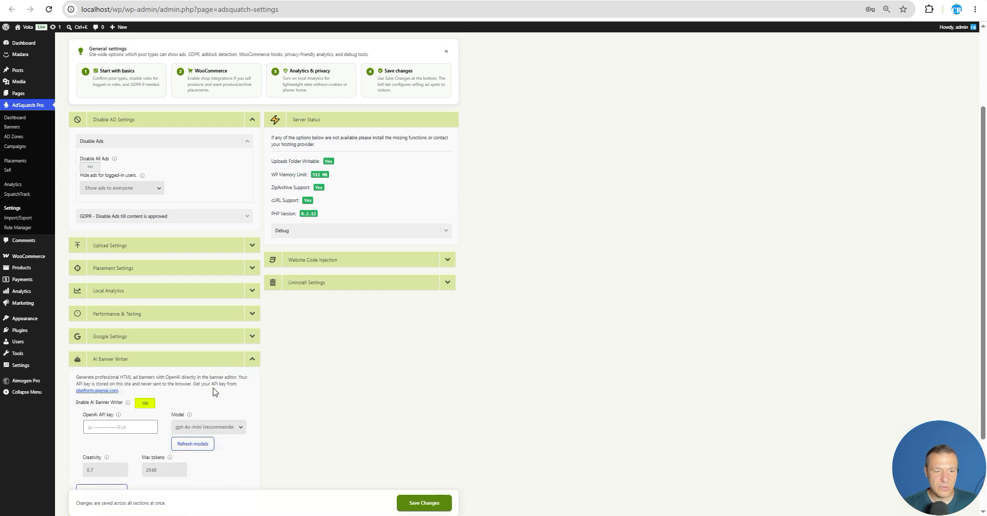
{"action": "scroll", "coordinate": [129, 288], "scroll_direction": "down", "scroll_amount": 1}
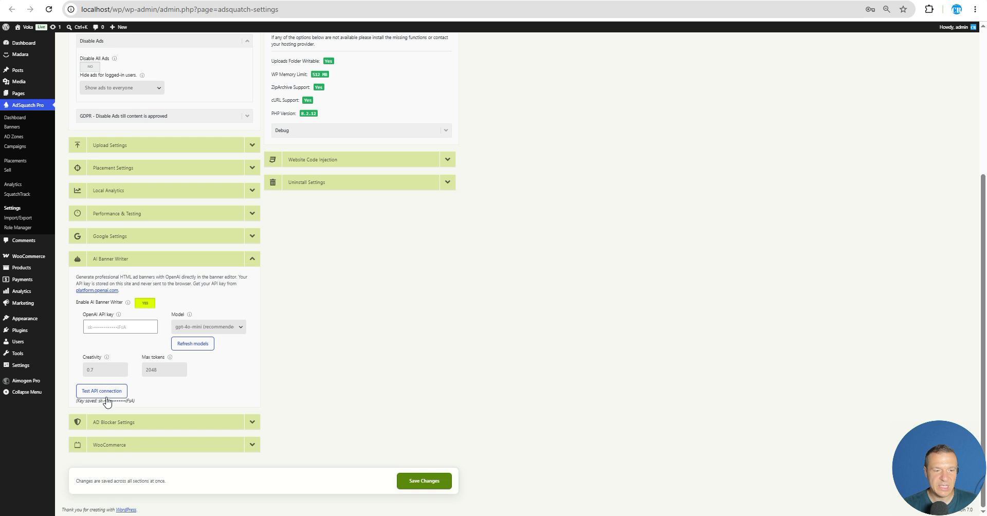
{"action": "left_click", "coordinate": [416, 482]}
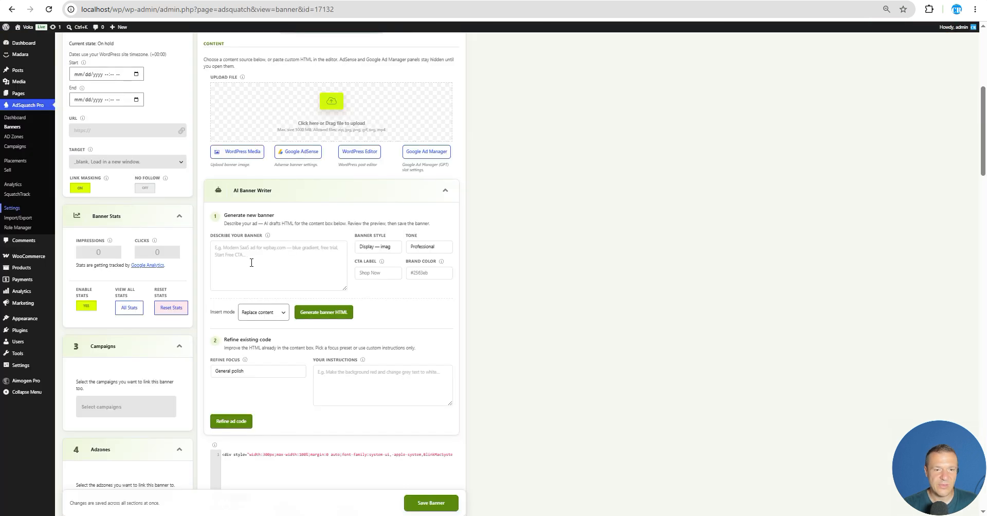
- Set the refine focus for the banner's existing code to "Custom instructions only" in the AI Banner Writer
{"action": "scroll", "coordinate": [247, 265], "scroll_direction": "down", "scroll_amount": 1}
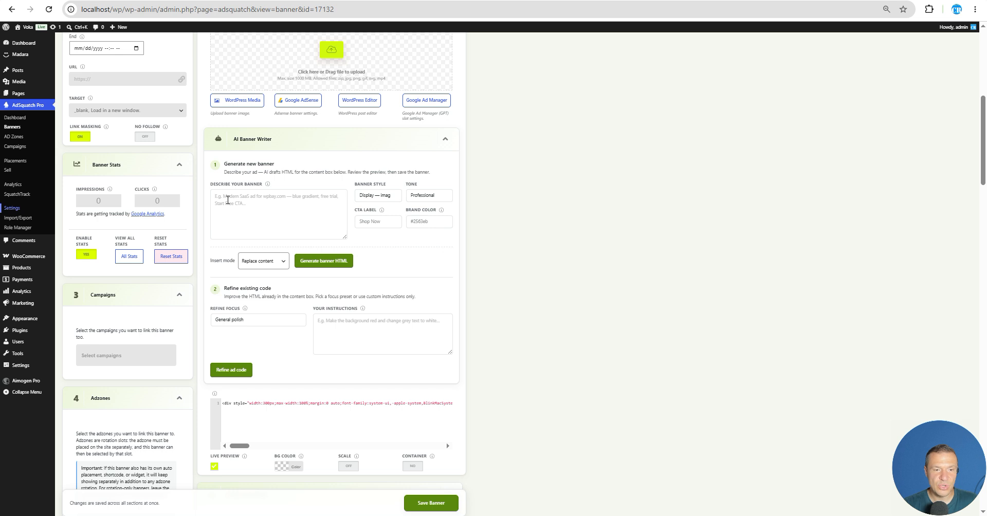
{"action": "left_click", "coordinate": [228, 200]}
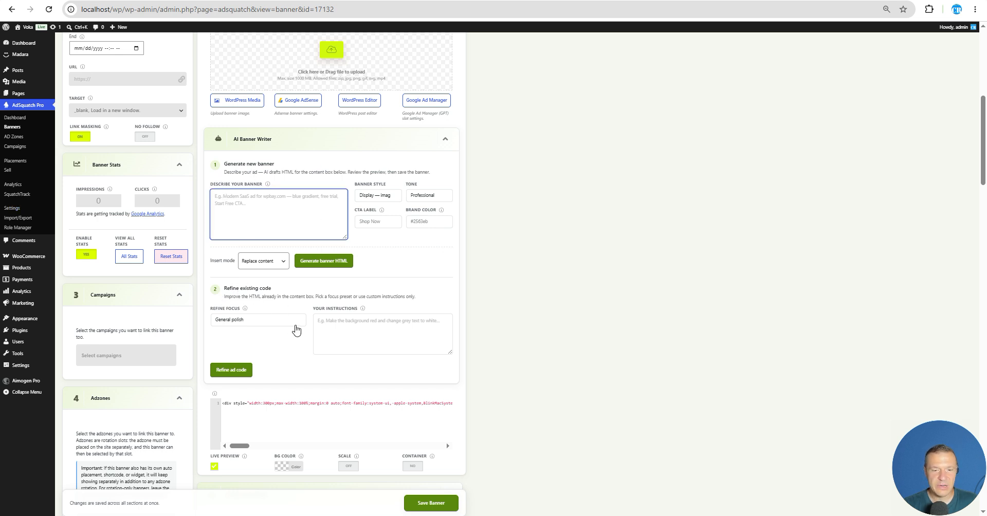
{"action": "left_click", "coordinate": [225, 322]}
{"action": "left_click", "coordinate": [227, 333]}
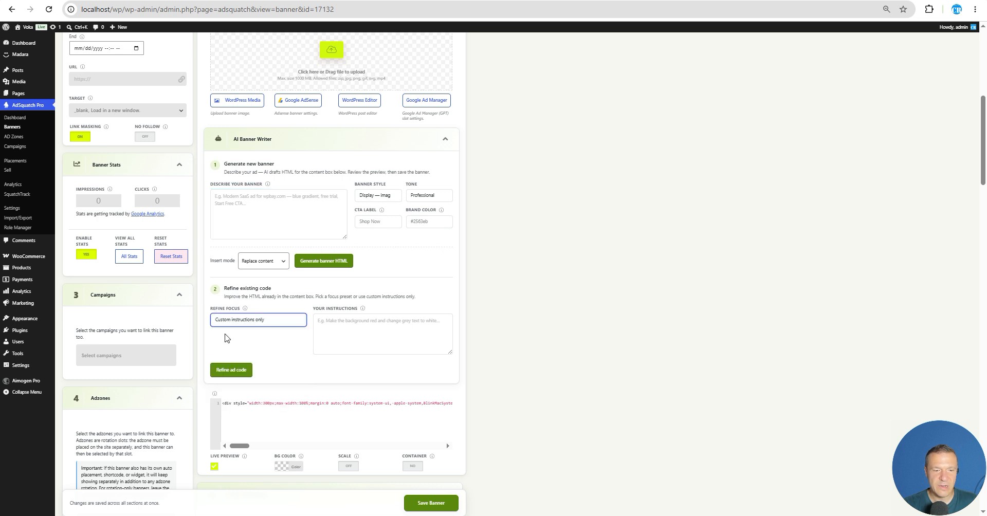
- Refine the ad code with the instruction "Make the banner blue and professional"
{"action": "left_click", "coordinate": [358, 334]}
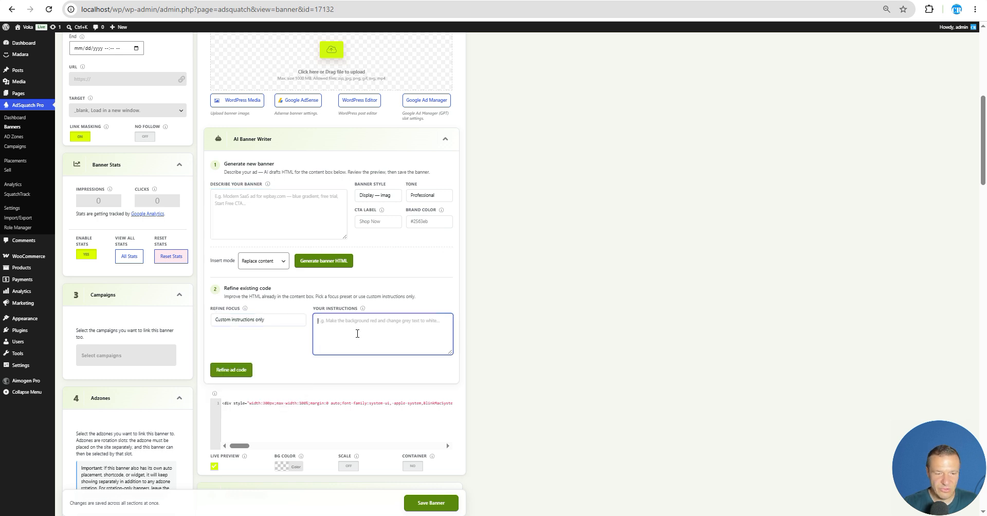
{"action": "type", "text": "Make the ba"}
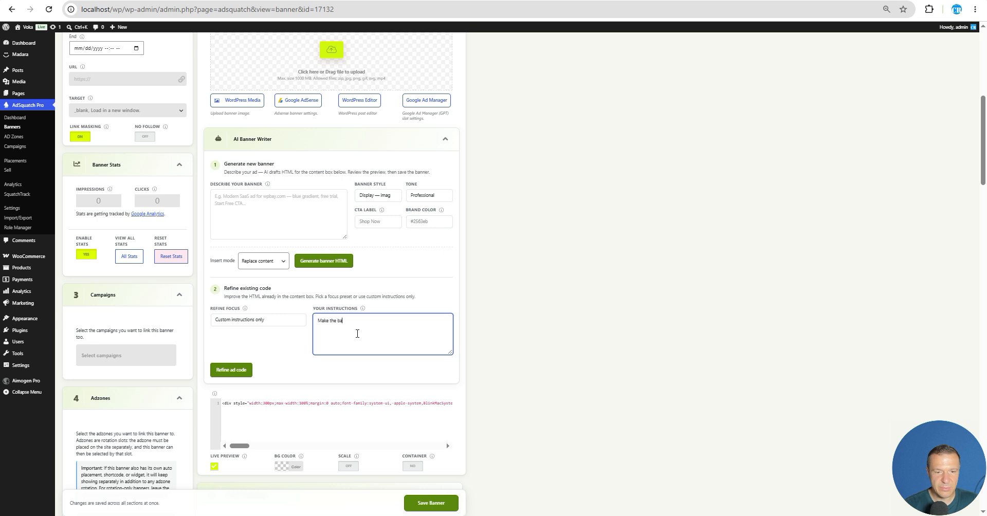
{"action": "type", "text": "nner"}
{"action": "scroll", "coordinate": [357, 334], "scroll_direction": "up", "scroll_amount": 6}
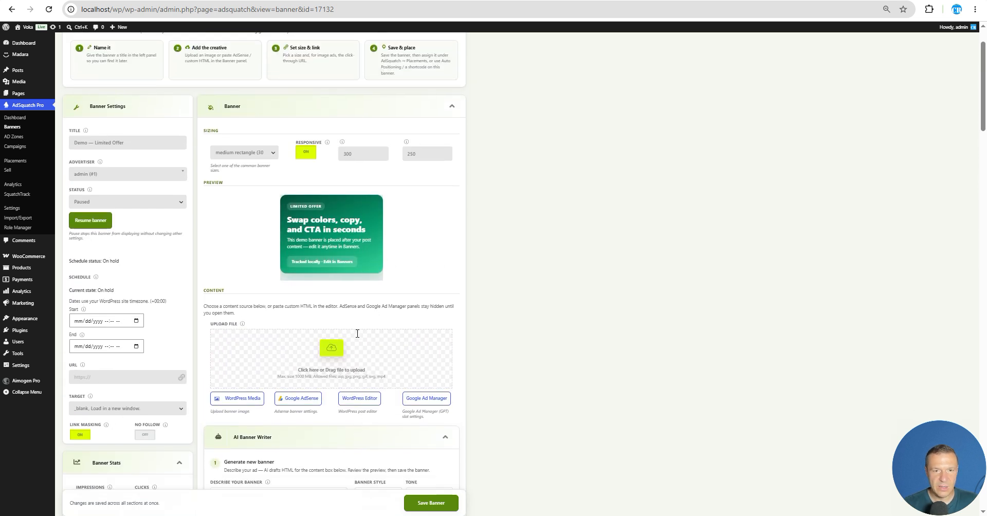
{"action": "scroll", "coordinate": [357, 333], "scroll_direction": "down", "scroll_amount": 5}
{"action": "type", "text": "banner blue and professional"}
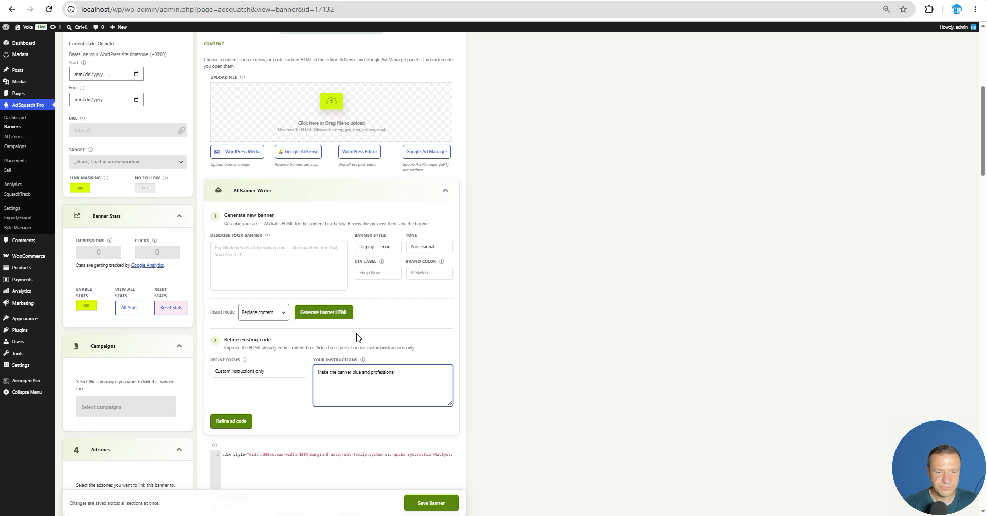
{"action": "left_click", "coordinate": [230, 421]}
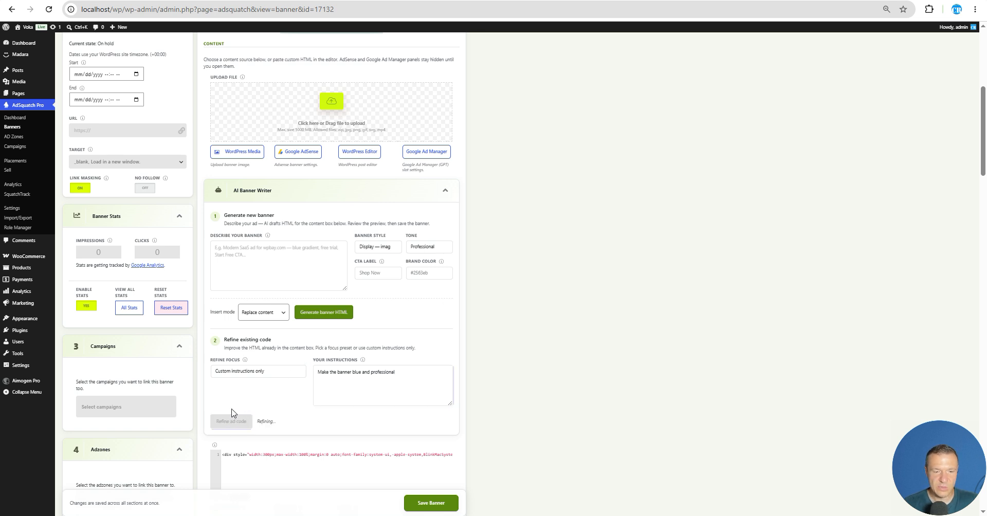
- Inspect the refined HTML code through to its end and check the banner's live preview
{"action": "scroll", "coordinate": [231, 412], "scroll_direction": "down", "scroll_amount": 3}
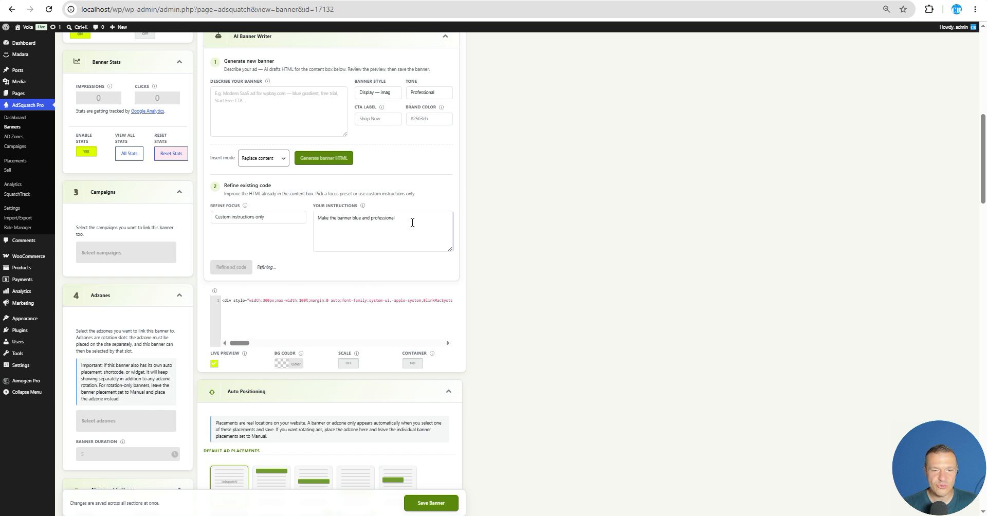
{"action": "left_click_drag", "start_coordinate": [412, 222], "coordinate": [320, 223]}
{"action": "scroll", "coordinate": [376, 232], "scroll_direction": "down", "scroll_amount": 5}
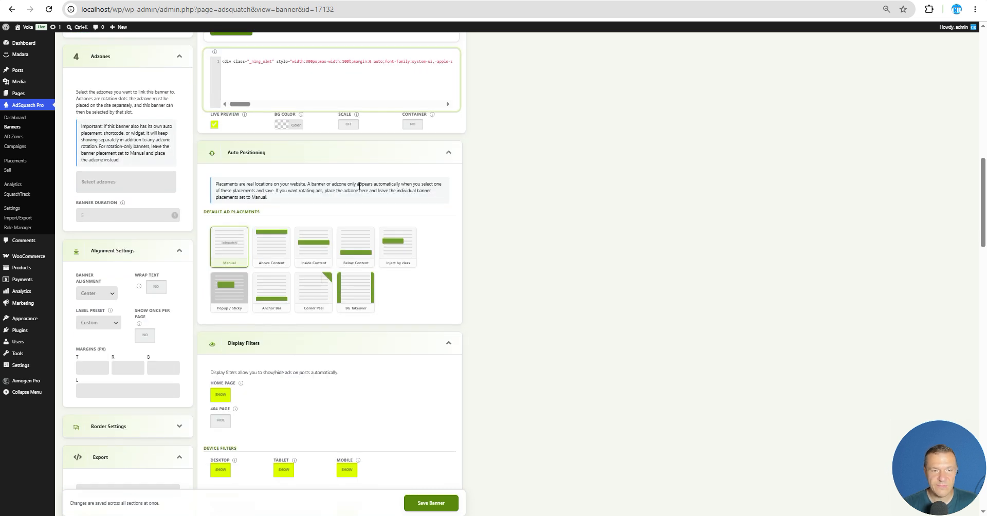
{"action": "scroll", "coordinate": [381, 183], "scroll_direction": "up", "scroll_amount": 3}
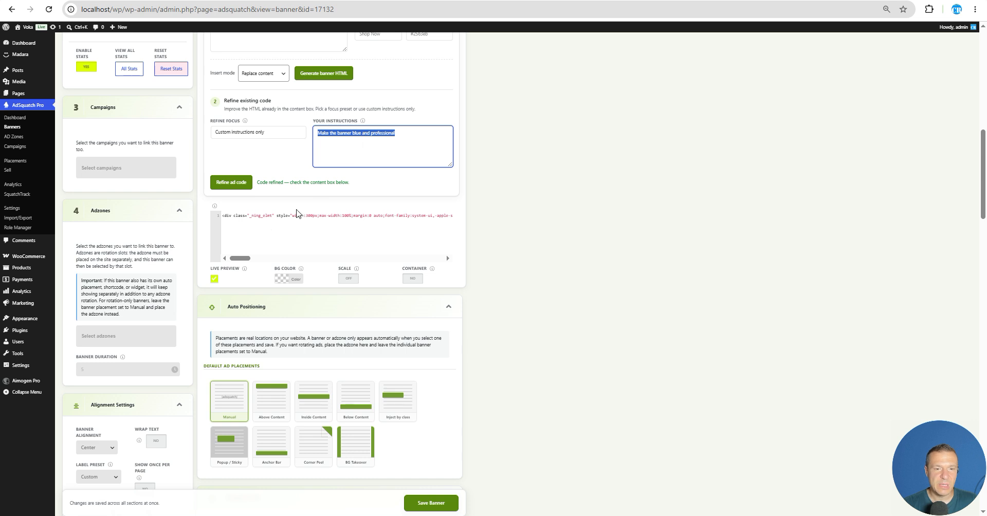
{"action": "left_click_drag", "start_coordinate": [240, 258], "coordinate": [446, 253]}
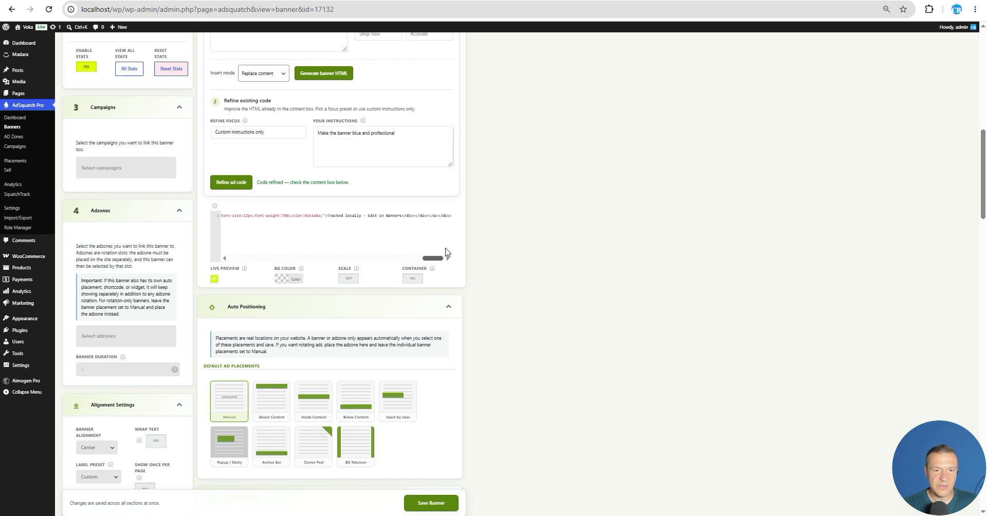
{"action": "scroll", "coordinate": [382, 250], "scroll_direction": "up", "scroll_amount": 10}
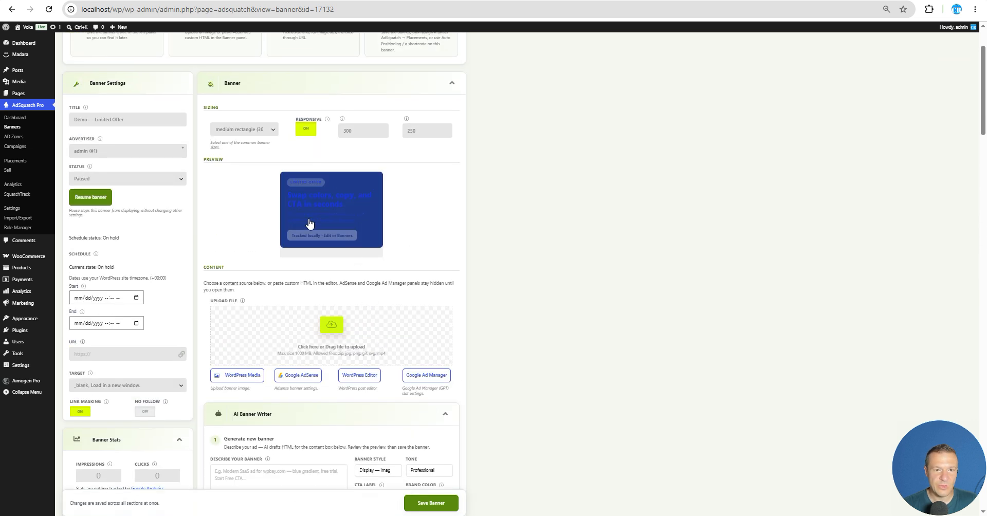
{"action": "scroll", "coordinate": [252, 220], "scroll_direction": "down", "scroll_amount": 2}
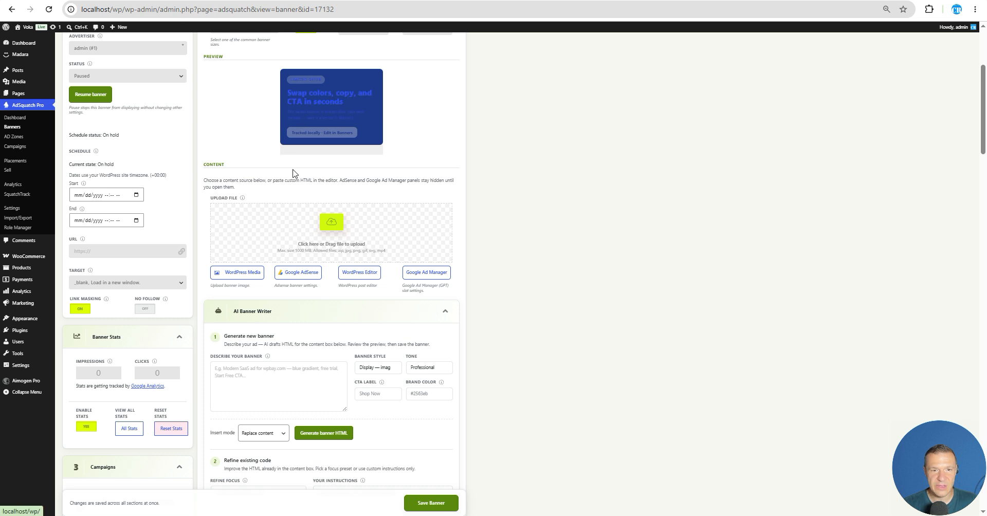
- Replace the custom instruction with "Make the text white (all text)" and refine the ad code again
{"action": "scroll", "coordinate": [294, 173], "scroll_direction": "down", "scroll_amount": 7}
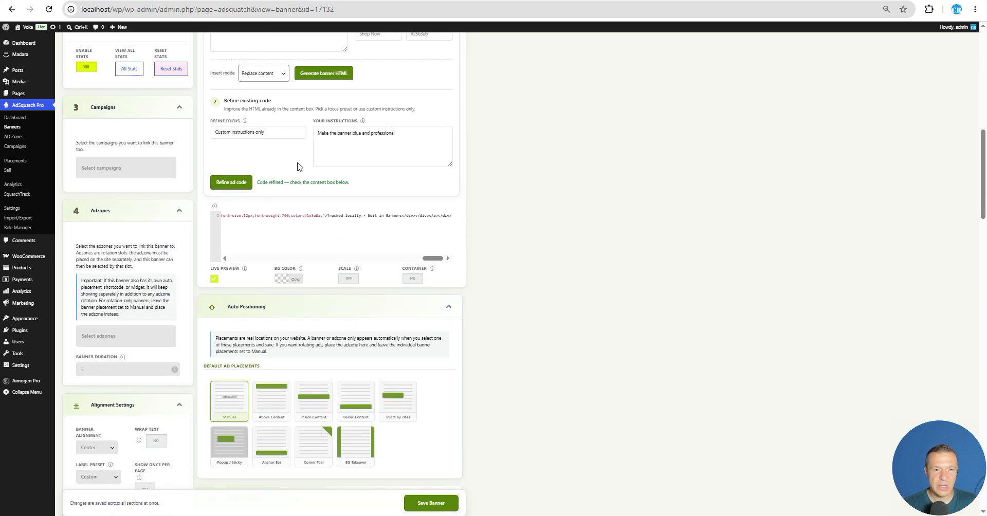
{"action": "left_click", "coordinate": [343, 141]}
{"action": "key", "text": "ctrl+a"}
{"action": "left_click", "coordinate": [391, 140]}
{"action": "key", "text": "ctrl+a"}
{"action": "type", "text": "M"}
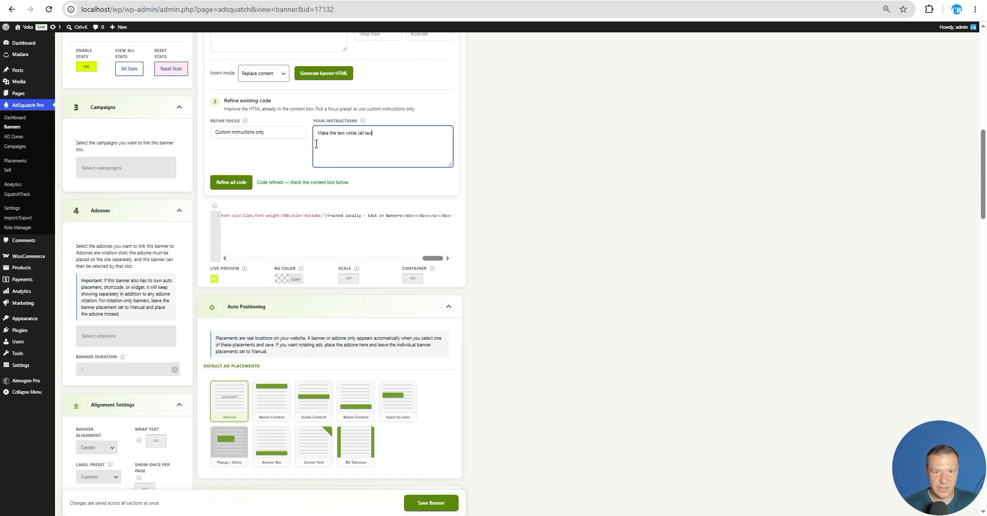
{"action": "type", "text": "ake the text white (all text)"}
{"action": "left_click", "coordinate": [229, 183]}
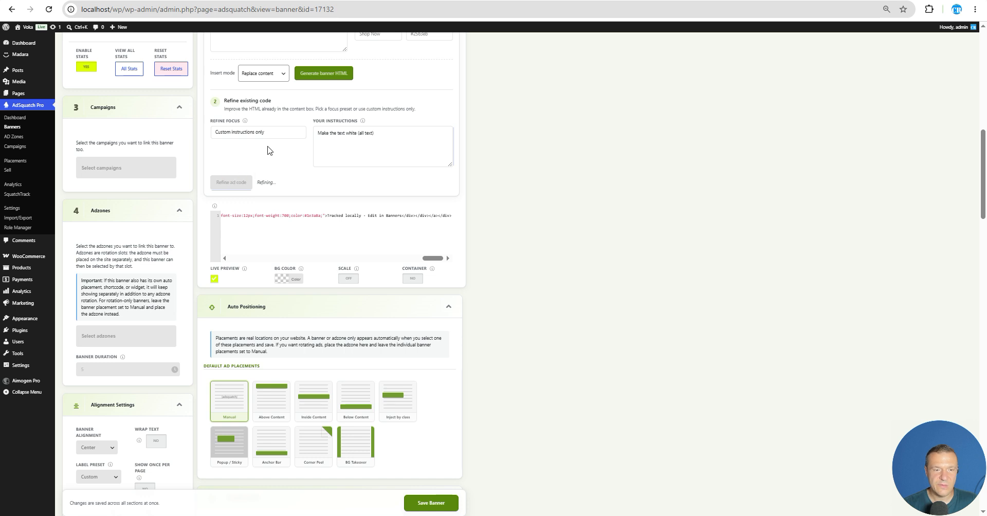
{"action": "scroll", "coordinate": [284, 189], "scroll_direction": "up", "scroll_amount": 1}
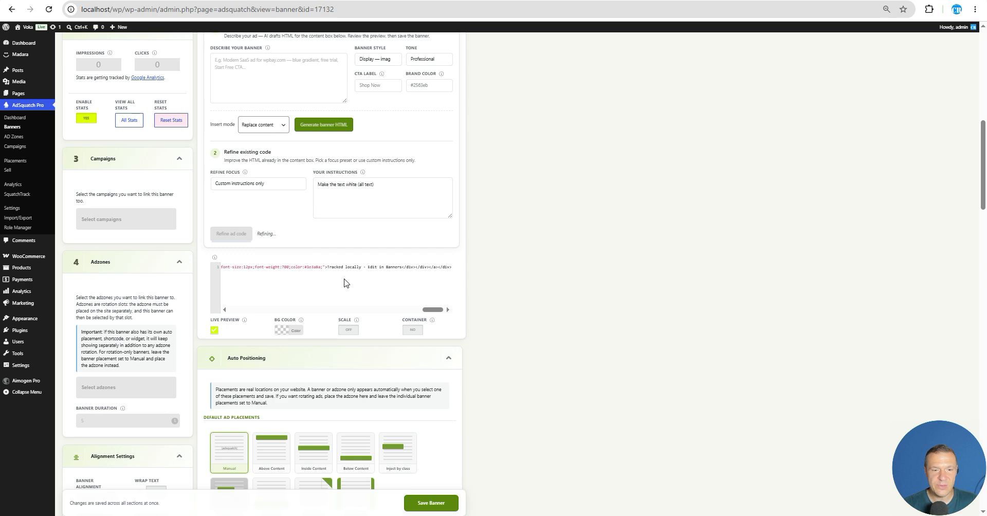
- Check the restyled banner in the live preview and inspect the refined HTML code through to its end
{"action": "scroll", "coordinate": [346, 282], "scroll_direction": "down", "scroll_amount": 4}
{"action": "scroll", "coordinate": [333, 283], "scroll_direction": "up", "scroll_amount": 12}
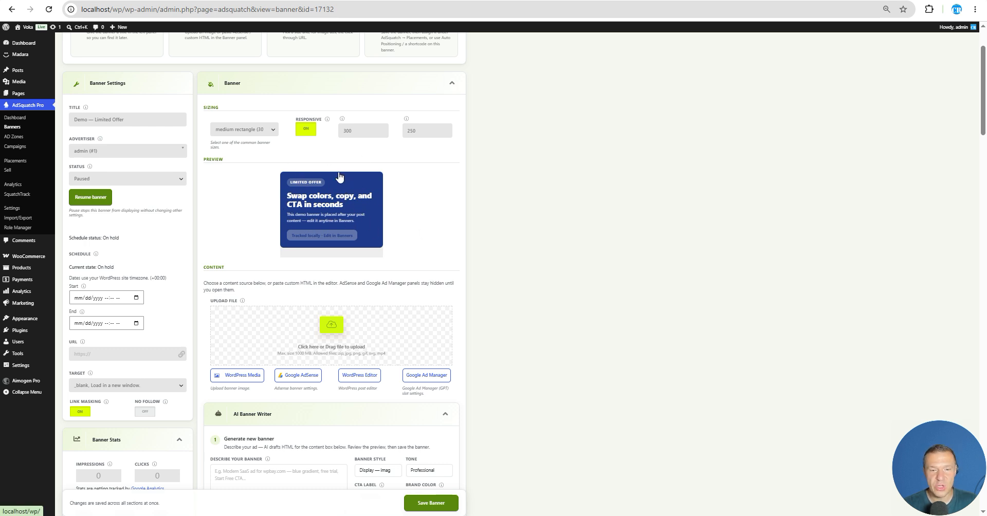
{"action": "scroll", "coordinate": [339, 177], "scroll_direction": "down", "scroll_amount": 2}
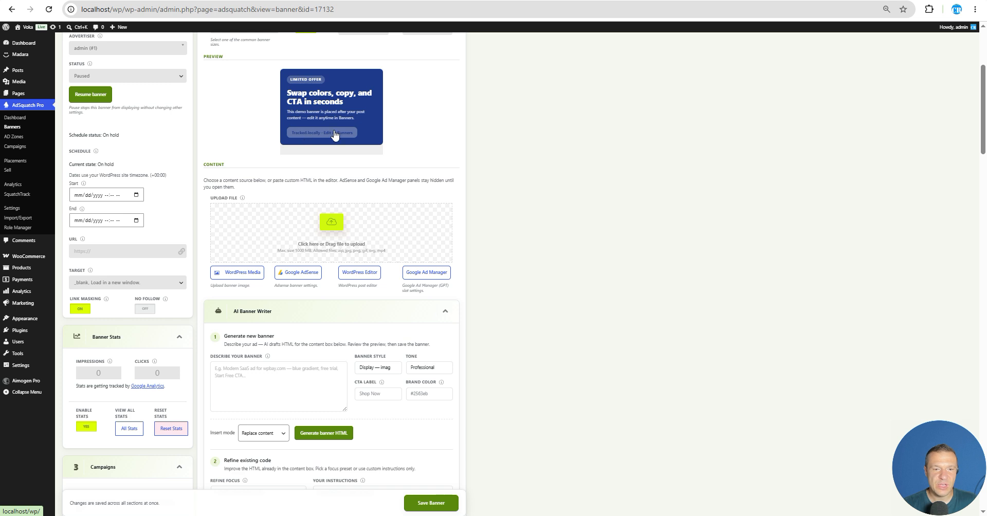
{"action": "scroll", "coordinate": [333, 134], "scroll_direction": "down", "scroll_amount": 4}
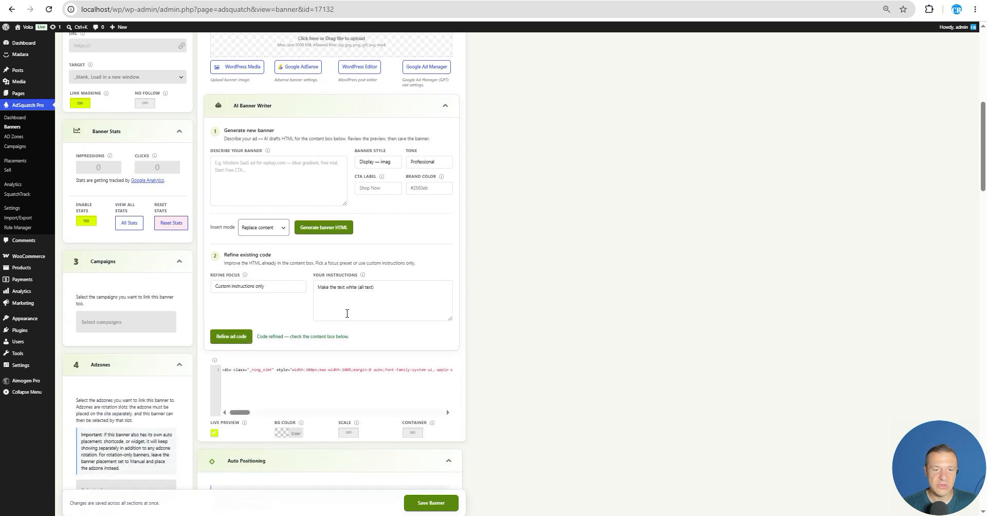
{"action": "left_click_drag", "start_coordinate": [245, 412], "coordinate": [455, 407]}
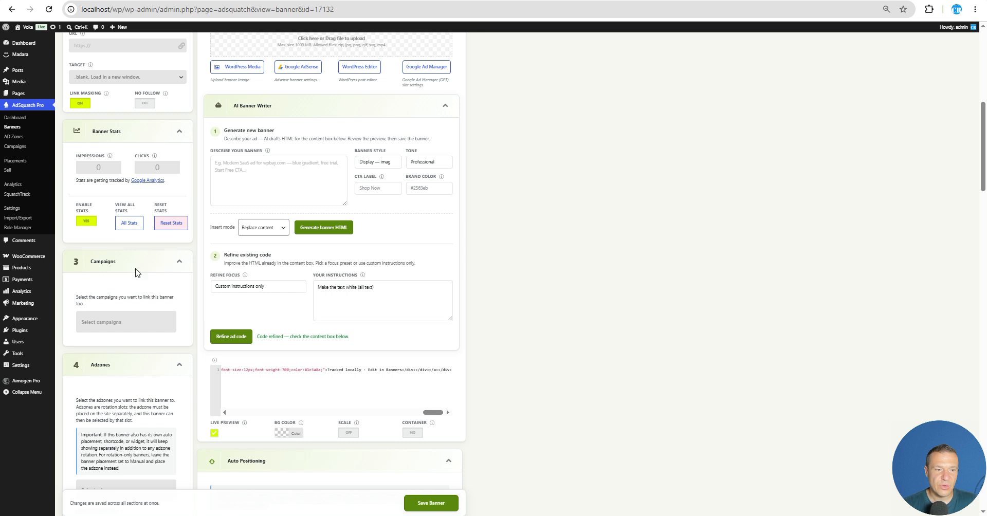
{"action": "scroll", "coordinate": [137, 274], "scroll_direction": "up", "scroll_amount": 4}
{"action": "left_click", "coordinate": [95, 251]}
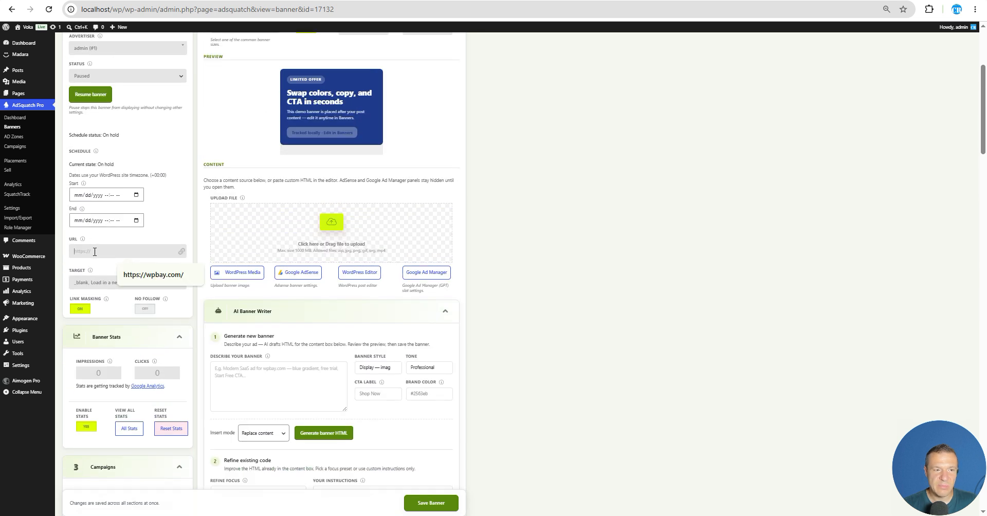
{"action": "key", "text": "Down"}
{"action": "key", "text": "Return"}
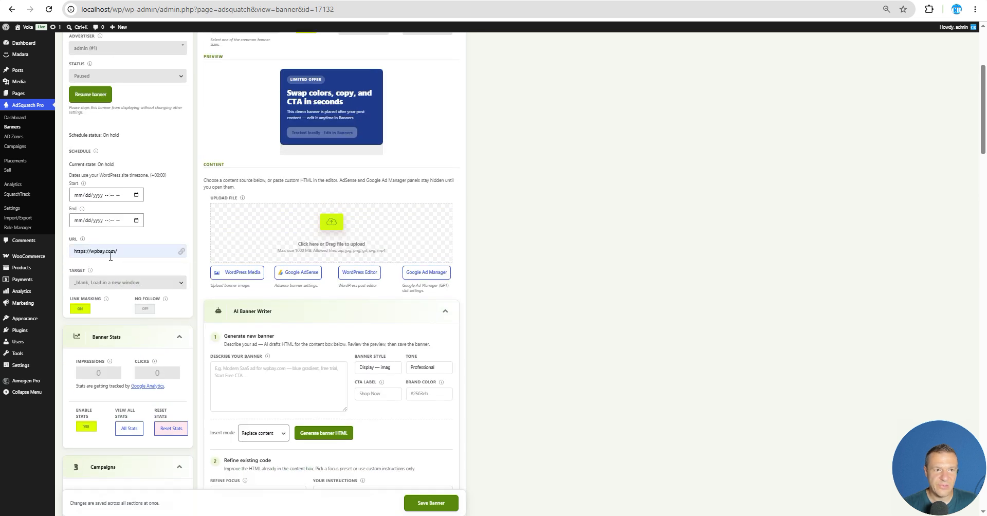
- Set the banner's auto positioning to the Popup / Sticky placement and save the banner
{"action": "scroll", "coordinate": [110, 256], "scroll_direction": "up", "scroll_amount": 1}
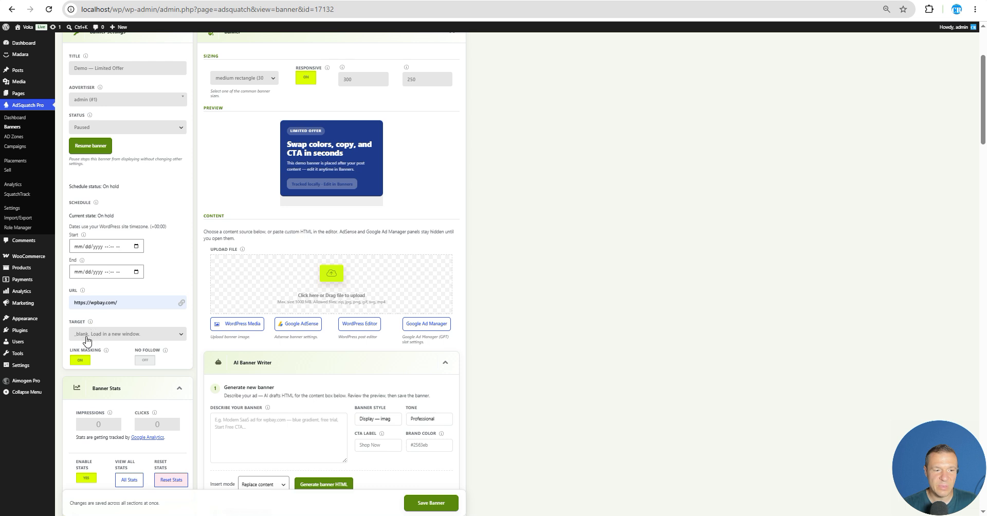
{"action": "scroll", "coordinate": [86, 246], "scroll_direction": "up", "scroll_amount": 1}
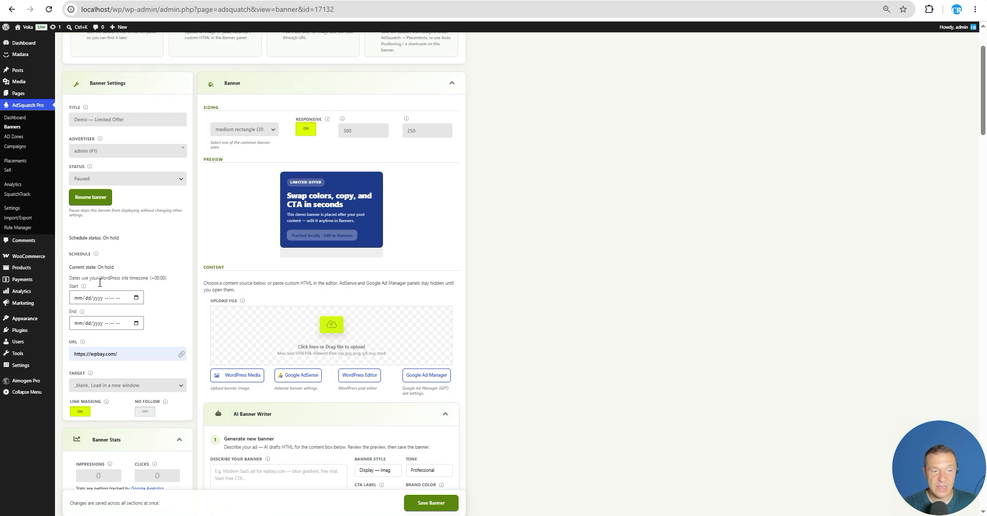
{"action": "scroll", "coordinate": [143, 257], "scroll_direction": "up", "scroll_amount": 1}
{"action": "scroll", "coordinate": [143, 276], "scroll_direction": "up", "scroll_amount": 1}
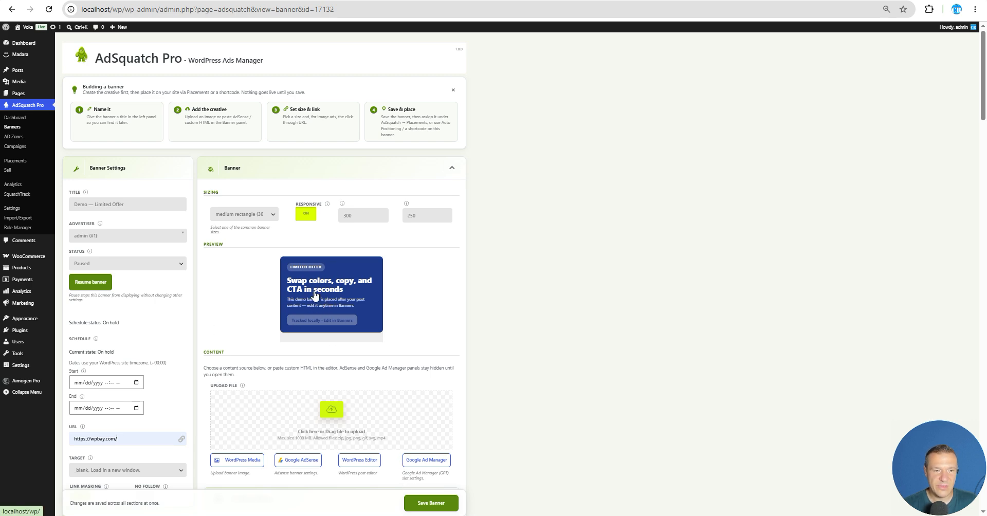
{"action": "scroll", "coordinate": [360, 374], "scroll_direction": "down", "scroll_amount": 15}
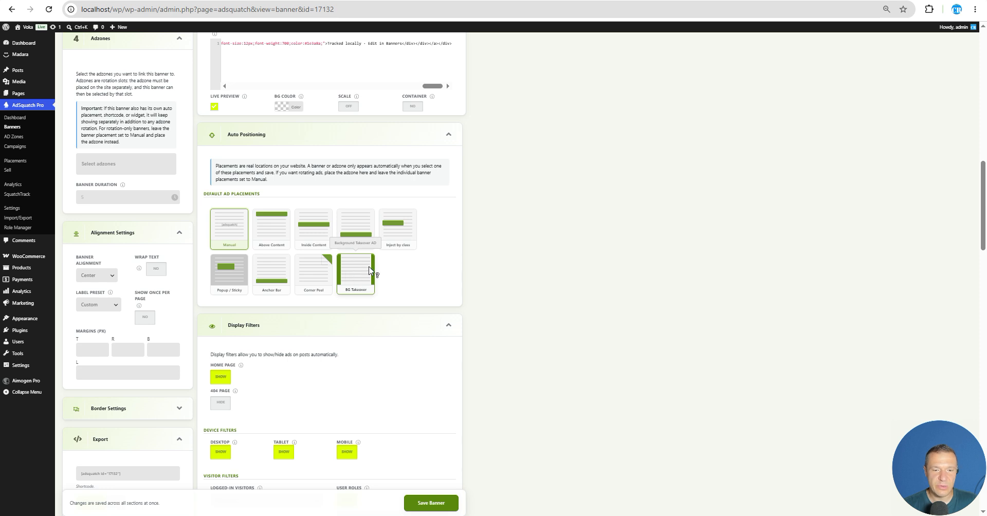
{"action": "left_click", "coordinate": [224, 280]}
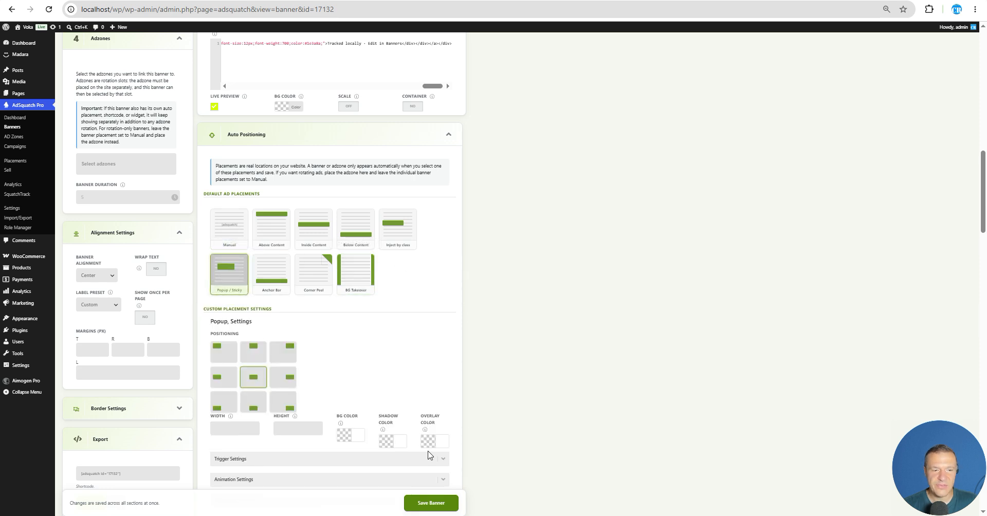
{"action": "scroll", "coordinate": [331, 393], "scroll_direction": "down", "scroll_amount": 2}
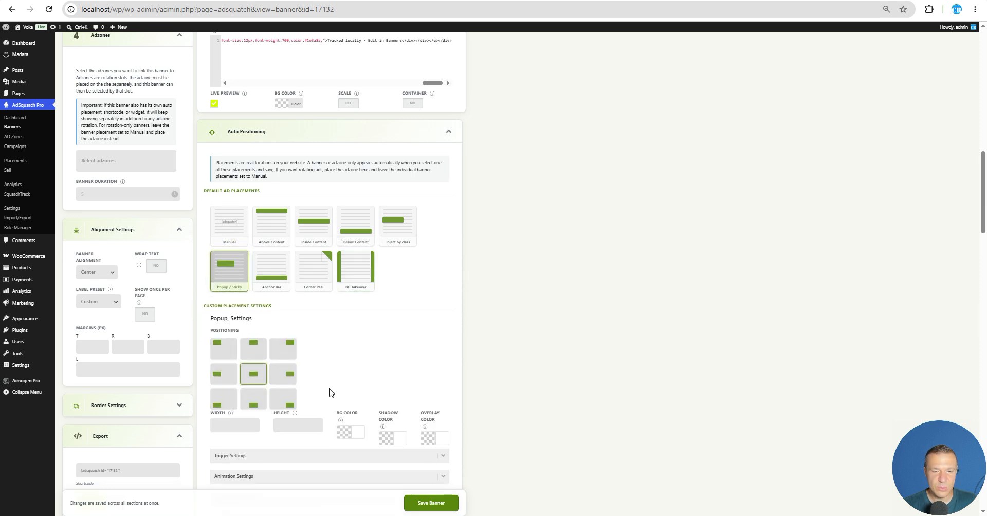
{"action": "scroll", "coordinate": [327, 388], "scroll_direction": "down", "scroll_amount": 1}
{"action": "left_click", "coordinate": [430, 503]}
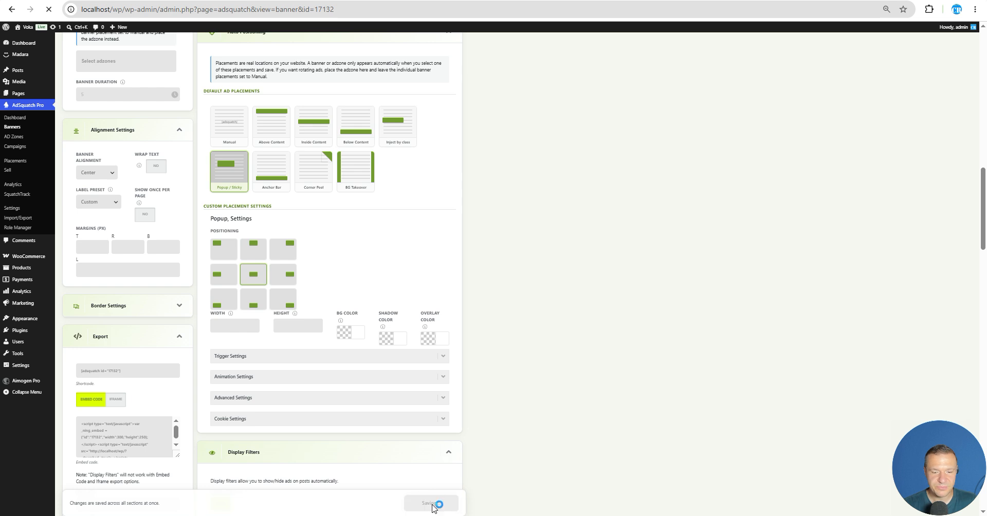
- Resume the paused Limited Offer banner from its banner settings
{"action": "scroll", "coordinate": [310, 302], "scroll_direction": "up", "scroll_amount": 6}
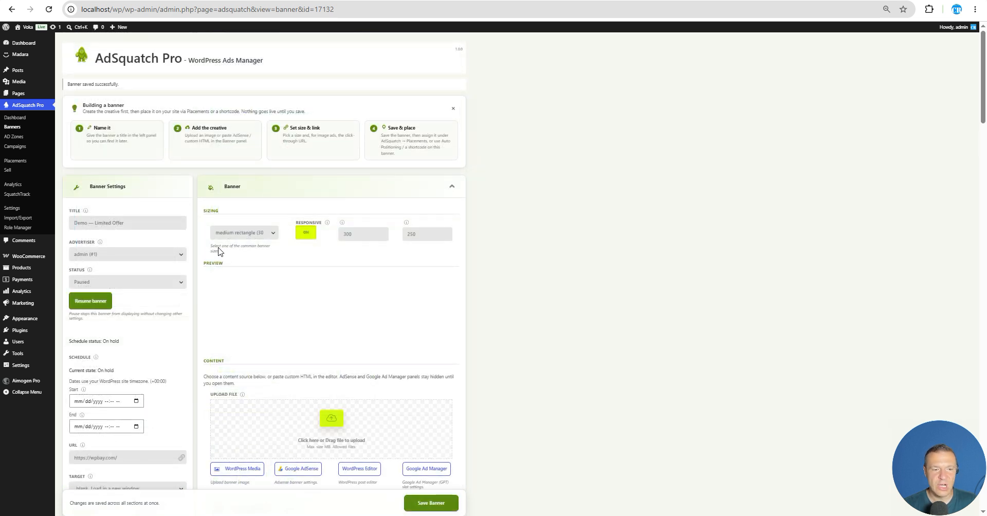
{"action": "scroll", "coordinate": [216, 237], "scroll_direction": "down", "scroll_amount": 2}
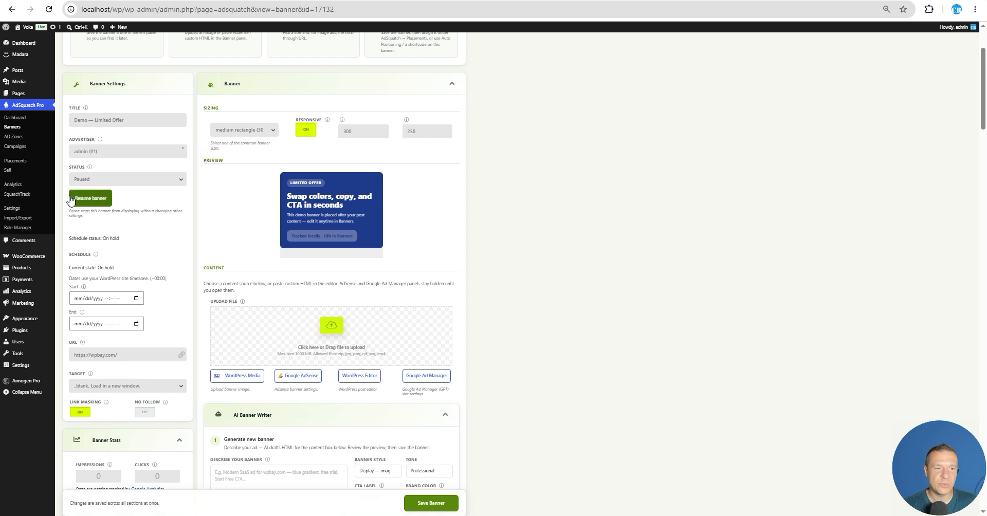
{"action": "left_click", "coordinate": [97, 203]}
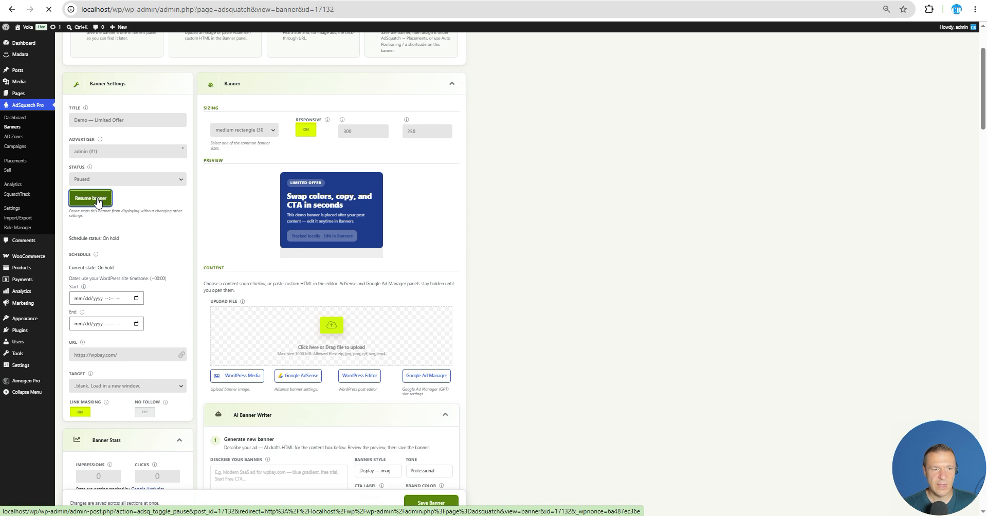
{"action": "scroll", "coordinate": [101, 270], "scroll_direction": "down", "scroll_amount": 3}
{"action": "scroll", "coordinate": [110, 265], "scroll_direction": "up", "scroll_amount": 3}
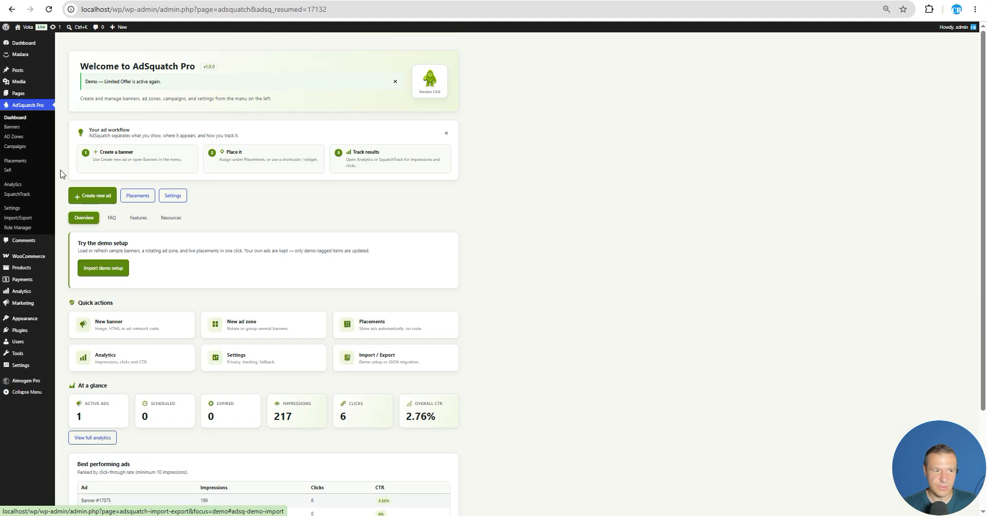
- Switch to the site's front page, reload it and test the link of the popup banner
{"action": "left_click", "coordinate": [216, 1]}
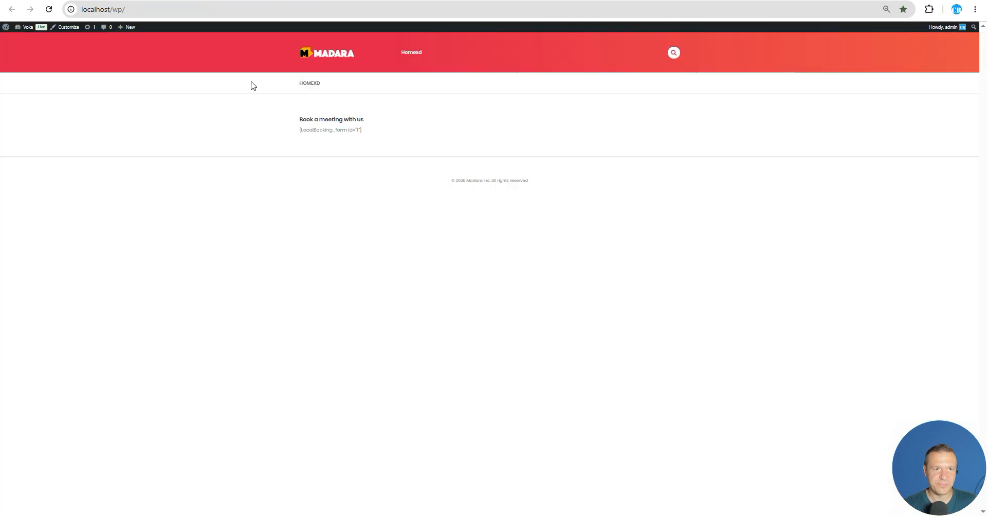
{"action": "left_click", "coordinate": [49, 9]}
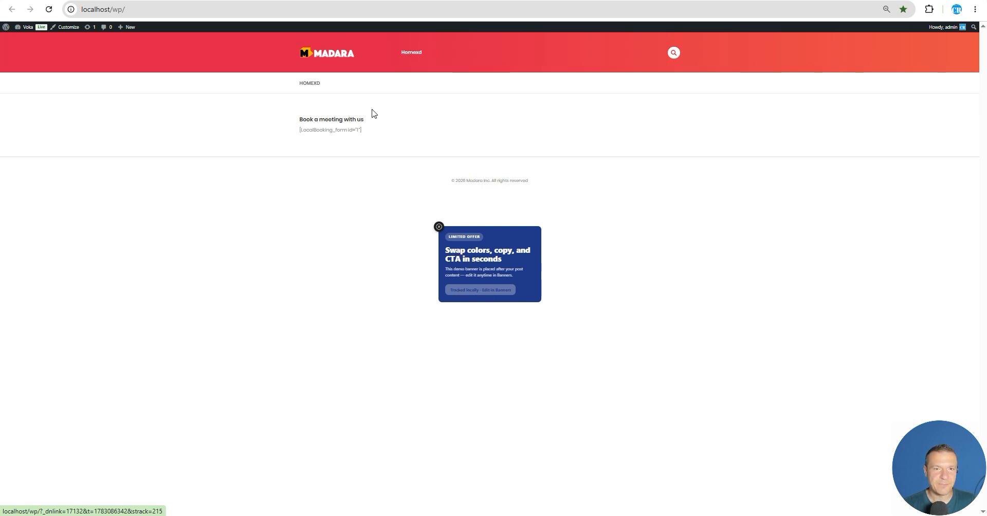
{"action": "left_click", "coordinate": [466, 260]}
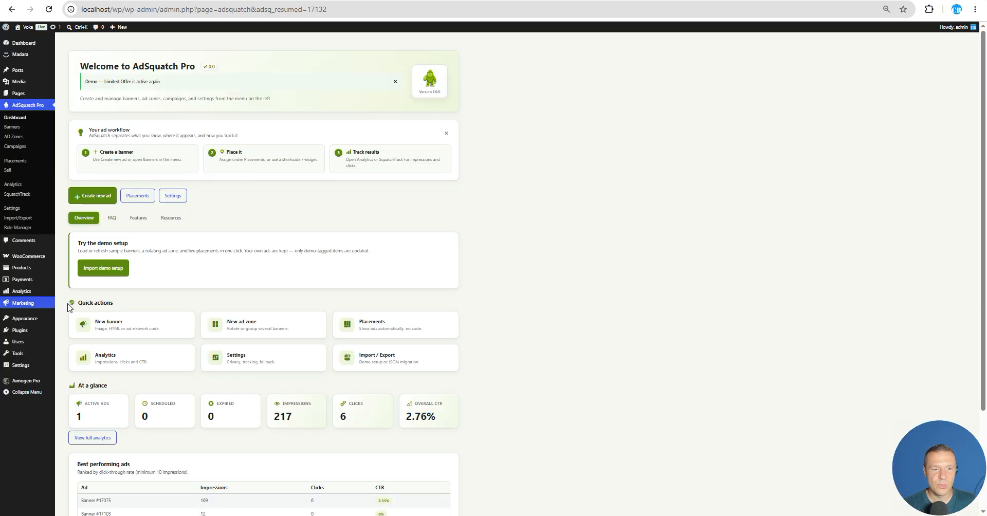
- Reload the AdSquatch Pro dashboard and review the at-a-glance figures, best performing ads and recent activity
{"action": "scroll", "coordinate": [209, 264], "scroll_direction": "down", "scroll_amount": 2}
{"action": "scroll", "coordinate": [195, 257], "scroll_direction": "up", "scroll_amount": 2}
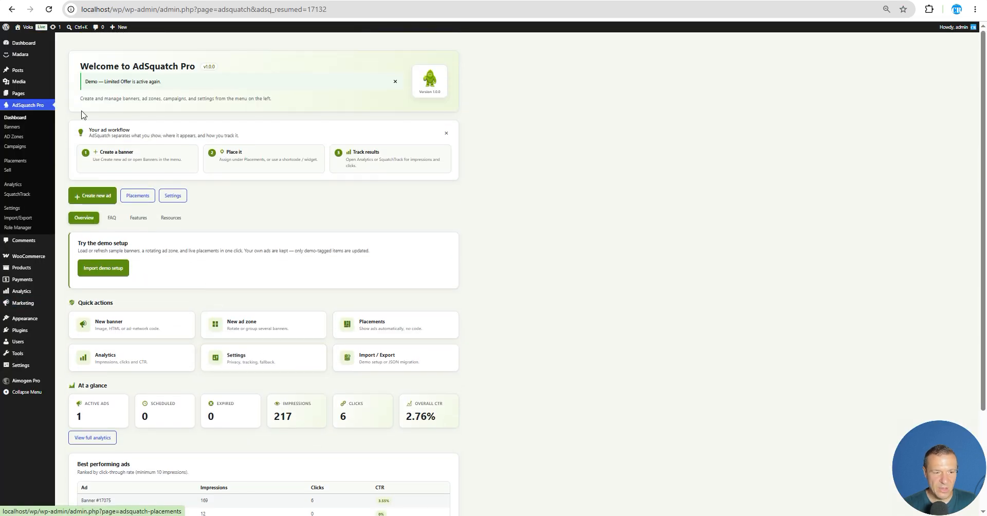
{"action": "left_click", "coordinate": [48, 10]}
{"action": "scroll", "coordinate": [126, 315], "scroll_direction": "down", "scroll_amount": 2}
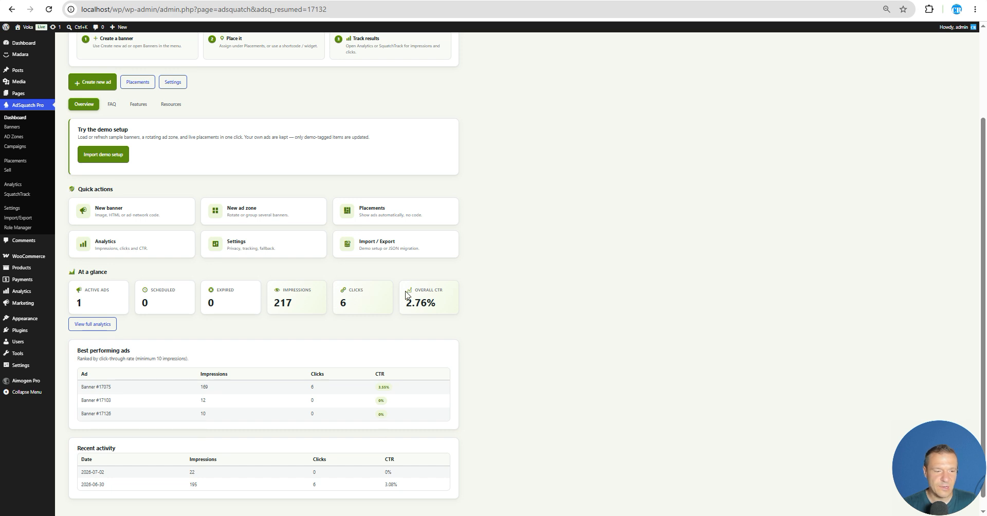
{"action": "scroll", "coordinate": [435, 299], "scroll_direction": "down", "scroll_amount": 1}
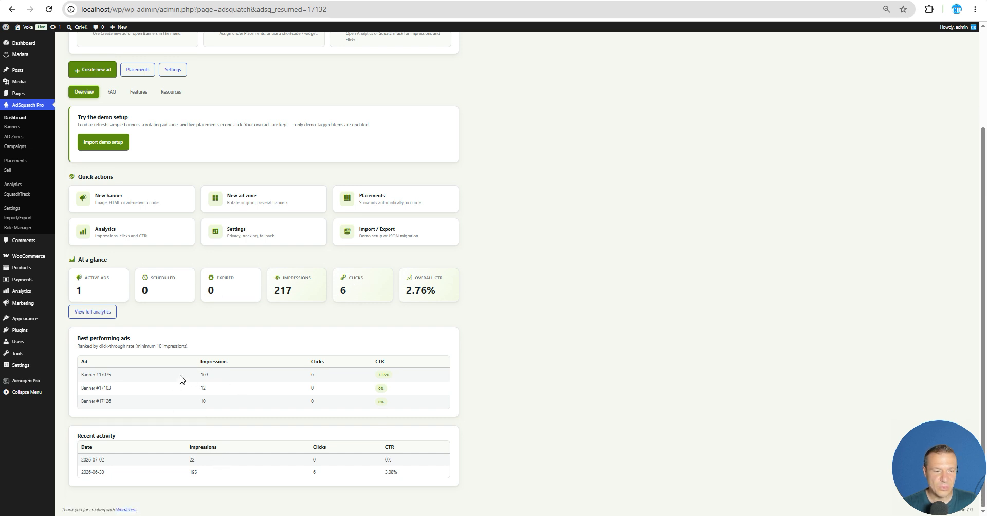
{"action": "scroll", "coordinate": [150, 447], "scroll_direction": "up", "scroll_amount": 3}
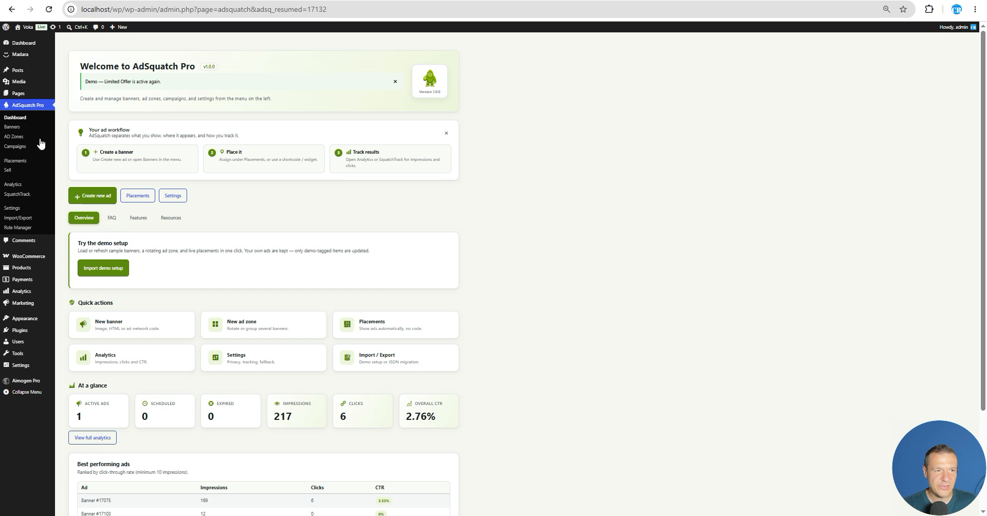
- Open the Limited Offer banner from the banners list for editing and check its settings and banner stats
{"action": "left_click", "coordinate": [20, 129]}
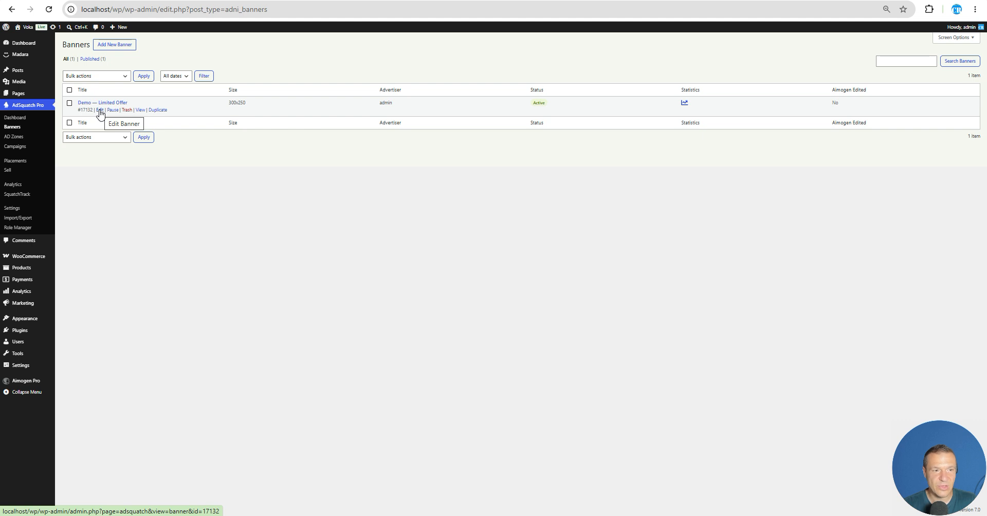
{"action": "left_click", "coordinate": [100, 110]}
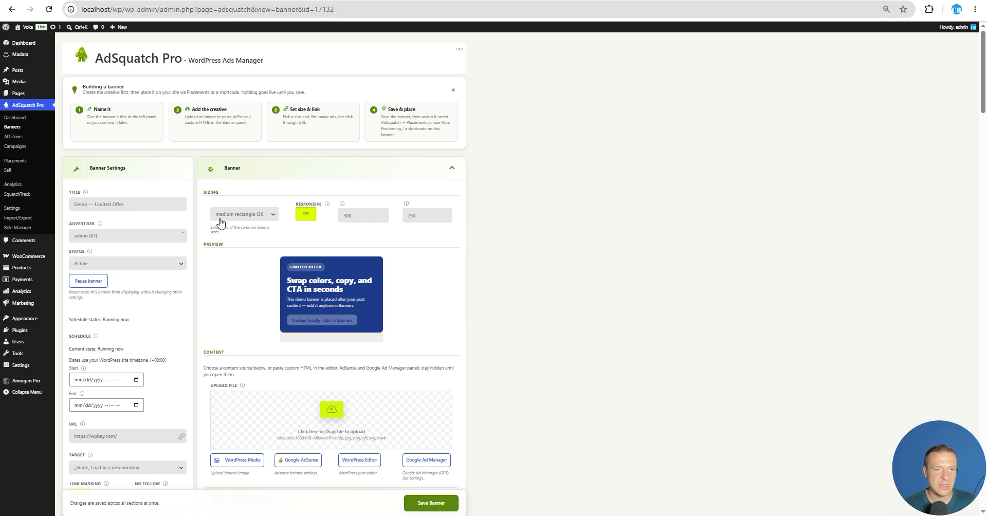
{"action": "scroll", "coordinate": [131, 288], "scroll_direction": "down", "scroll_amount": 7}
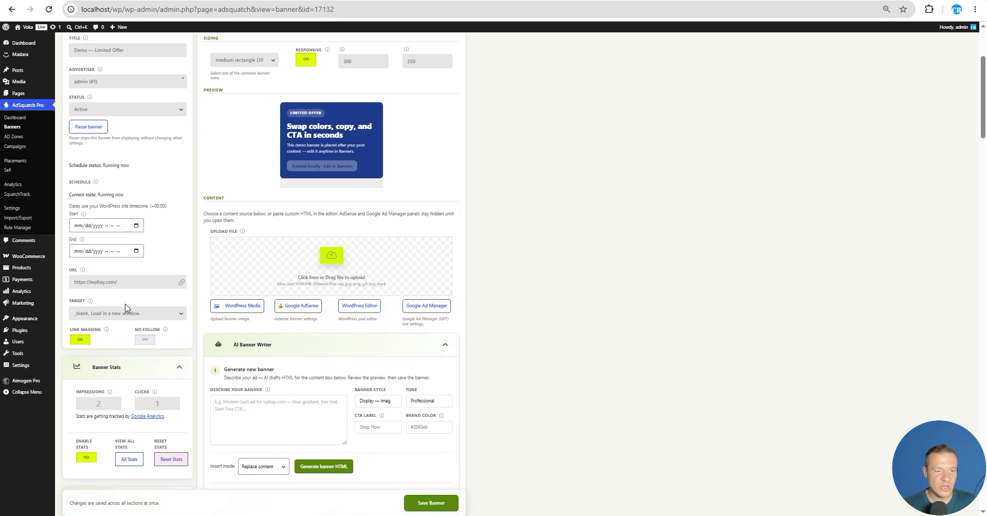
{"action": "scroll", "coordinate": [131, 303], "scroll_direction": "down", "scroll_amount": 1}
{"action": "scroll", "coordinate": [745, 223], "scroll_direction": "up", "scroll_amount": 6}
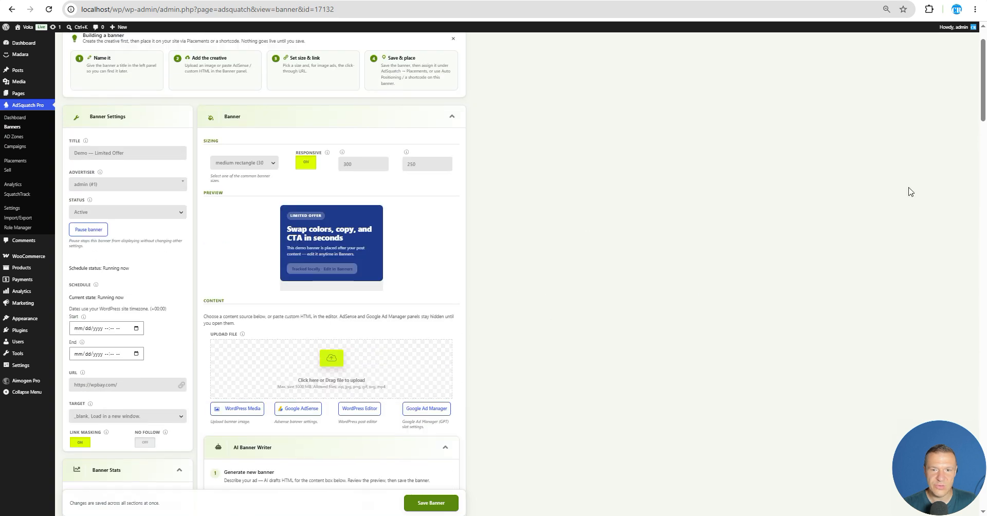
{"action": "left_click_drag", "start_coordinate": [982, 105], "coordinate": [946, 82]}
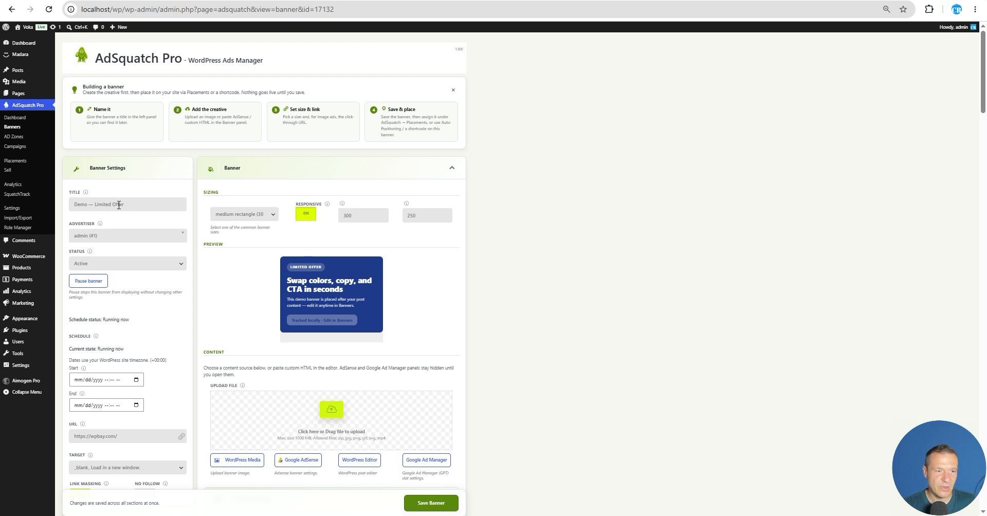
- Review the banner's title and the available status options without changing them
{"action": "left_click_drag", "start_coordinate": [84, 206], "coordinate": [128, 204]}
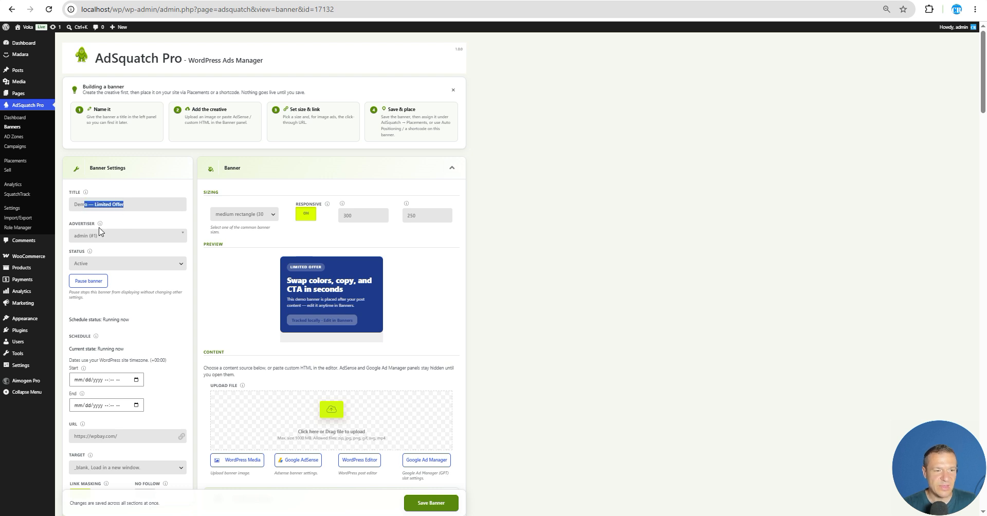
{"action": "left_click", "coordinate": [76, 206]}
{"action": "scroll", "coordinate": [86, 242], "scroll_direction": "down", "scroll_amount": 1}
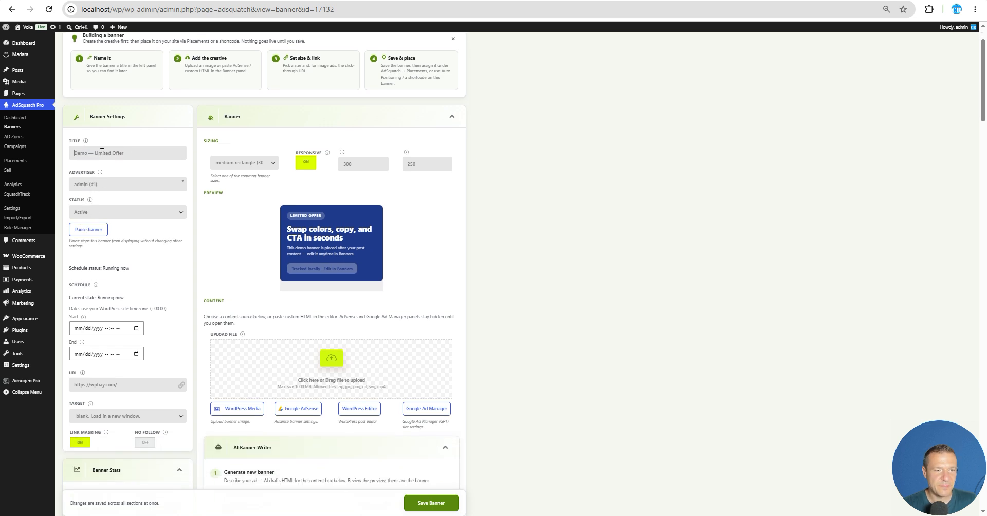
{"action": "left_click", "coordinate": [92, 213]}
{"action": "left_click", "coordinate": [93, 215]}
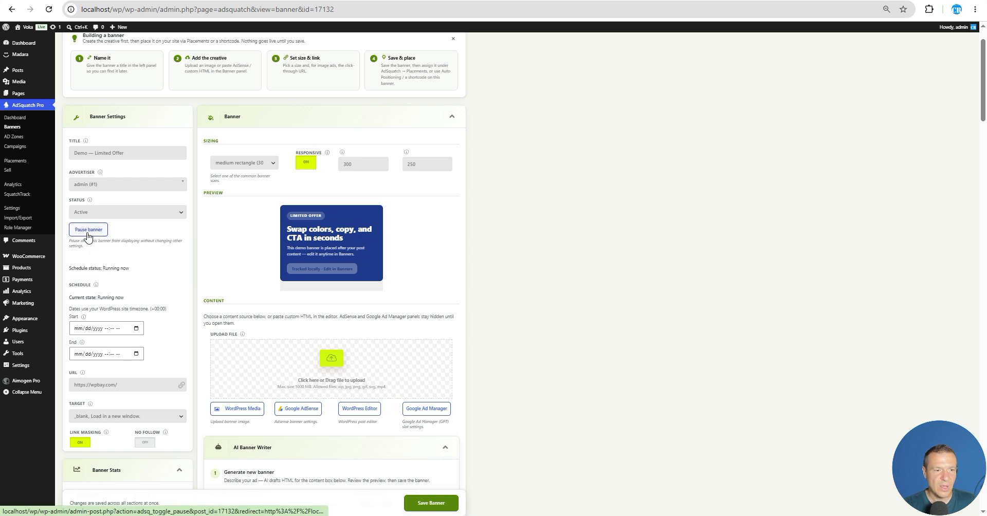
{"action": "left_click", "coordinate": [99, 213]}
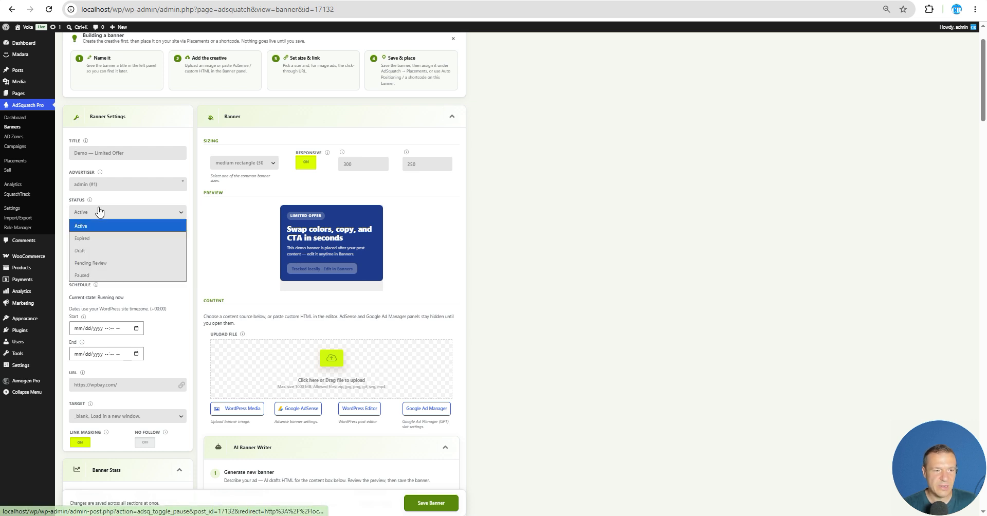
{"action": "left_click", "coordinate": [100, 213]}
- Review the banner's schedule, URL and link target options, leaving the target set to load in a new window
{"action": "scroll", "coordinate": [98, 262], "scroll_direction": "down", "scroll_amount": 3}
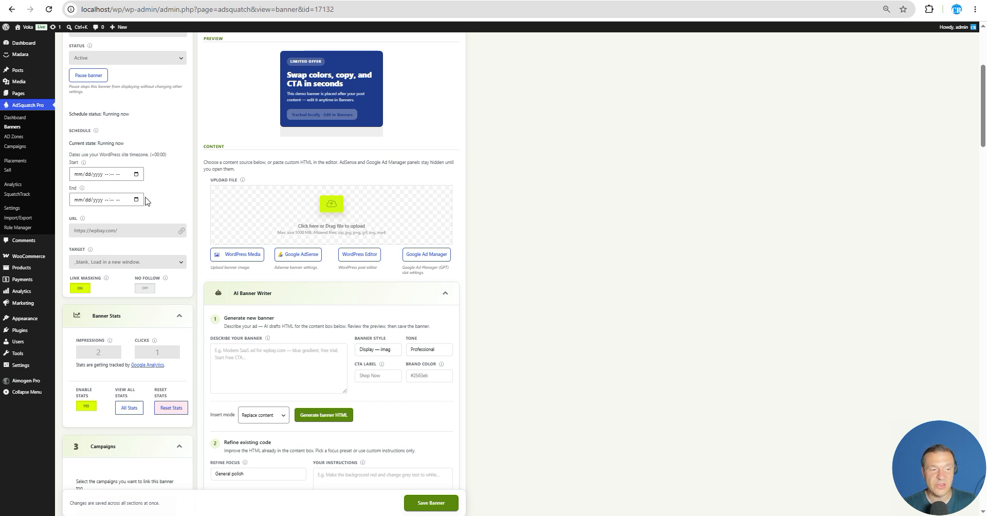
{"action": "left_click", "coordinate": [115, 262]}
{"action": "left_click", "coordinate": [115, 264]}
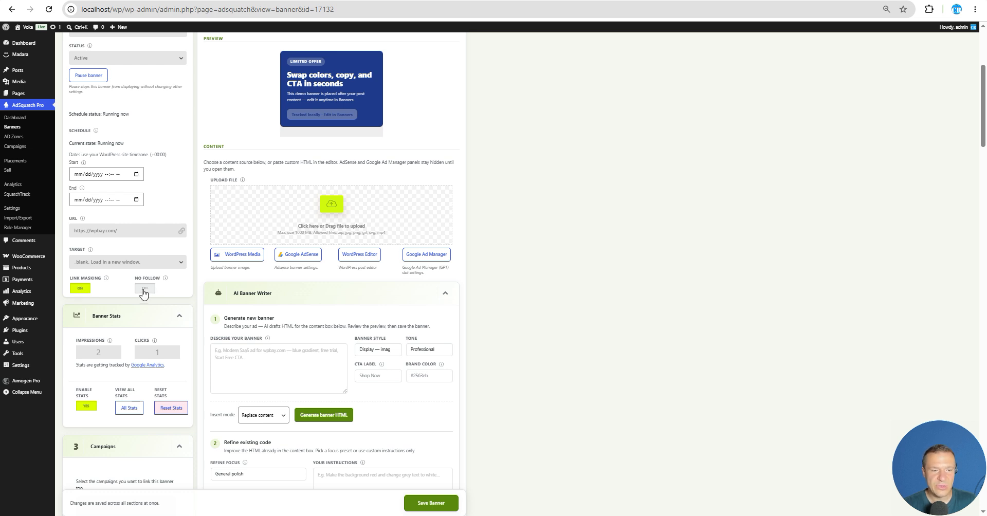
- Review the banner's sizing and content sources, expanding the Google AdSense and Google Ad Manager settings
{"action": "scroll", "coordinate": [144, 294], "scroll_direction": "up", "scroll_amount": 5}
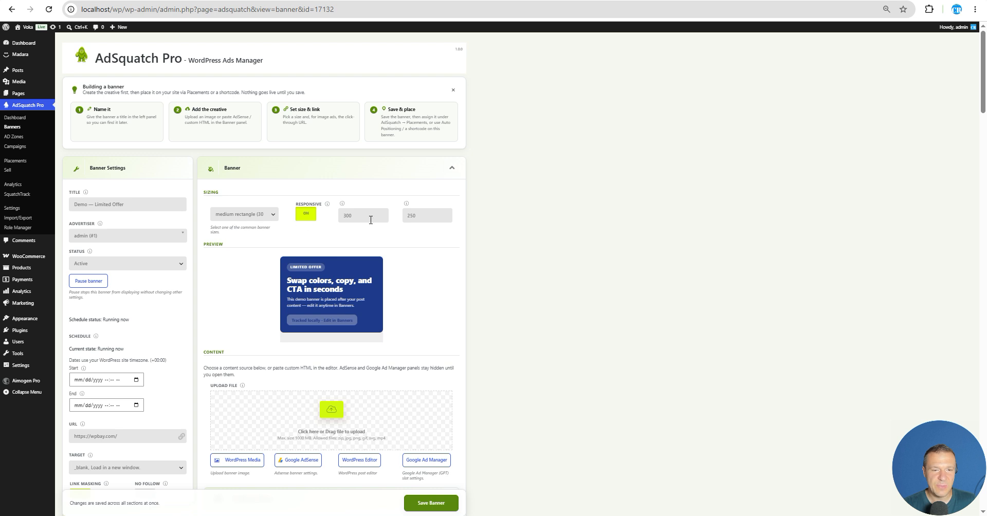
{"action": "scroll", "coordinate": [322, 166], "scroll_direction": "down", "scroll_amount": 5}
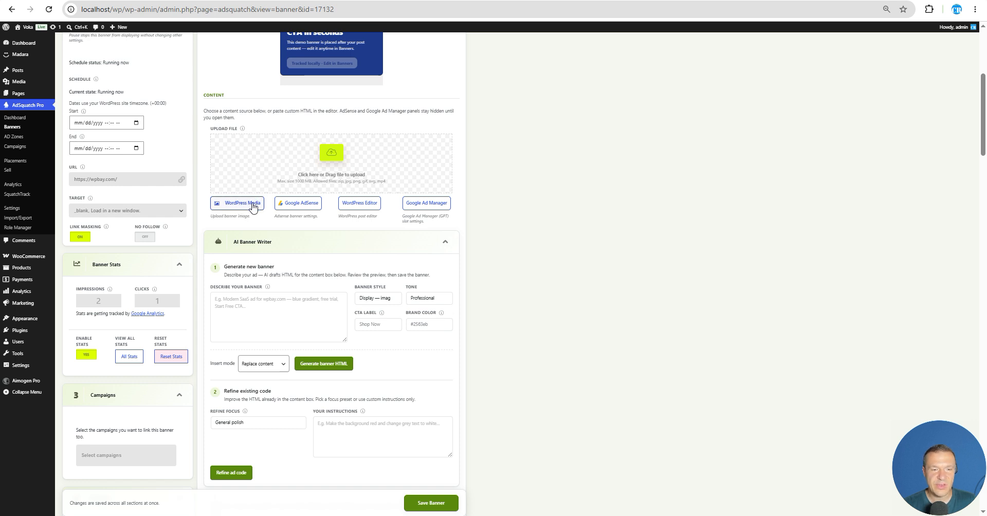
{"action": "left_click", "coordinate": [304, 205]}
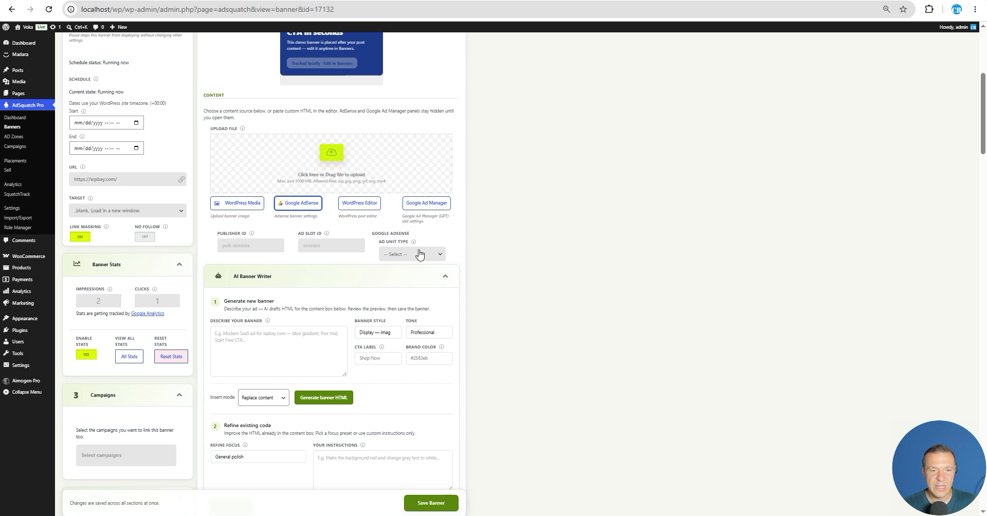
{"action": "left_click", "coordinate": [419, 207]}
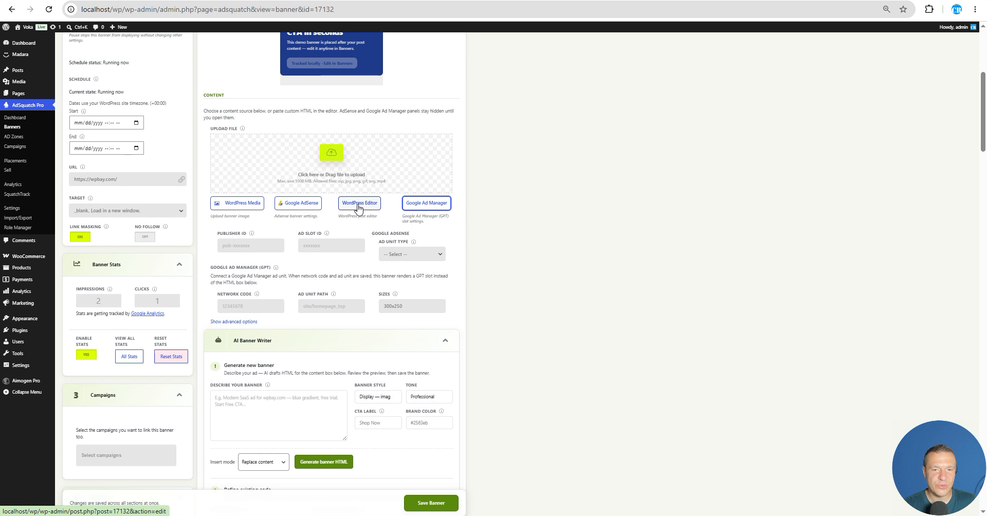
{"action": "scroll", "coordinate": [342, 140], "scroll_direction": "up", "scroll_amount": 1}
{"action": "scroll", "coordinate": [329, 134], "scroll_direction": "up", "scroll_amount": 2}
- Review the AI Banner Writer and auto positioning options, and switch the banner's placement to Manual
{"action": "scroll", "coordinate": [334, 144], "scroll_direction": "down", "scroll_amount": 6}
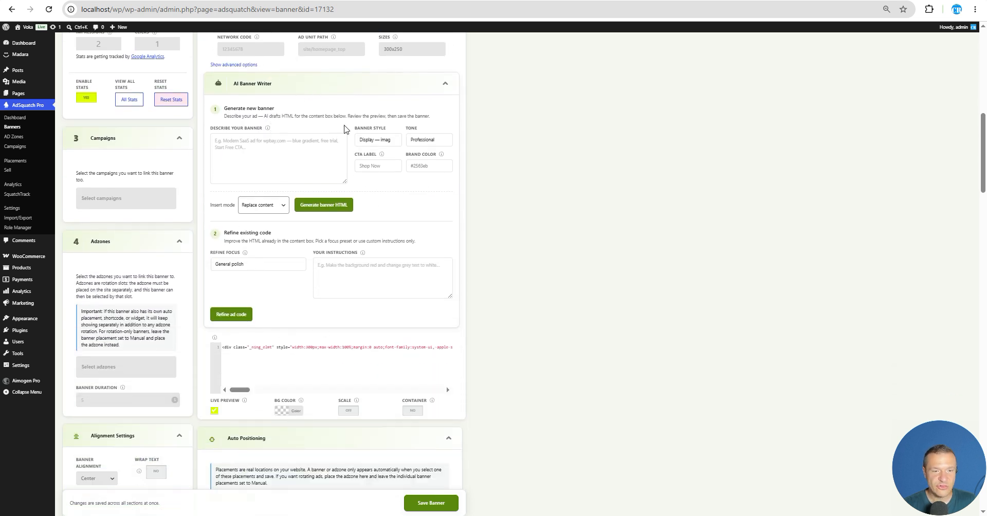
{"action": "scroll", "coordinate": [248, 214], "scroll_direction": "down", "scroll_amount": 4}
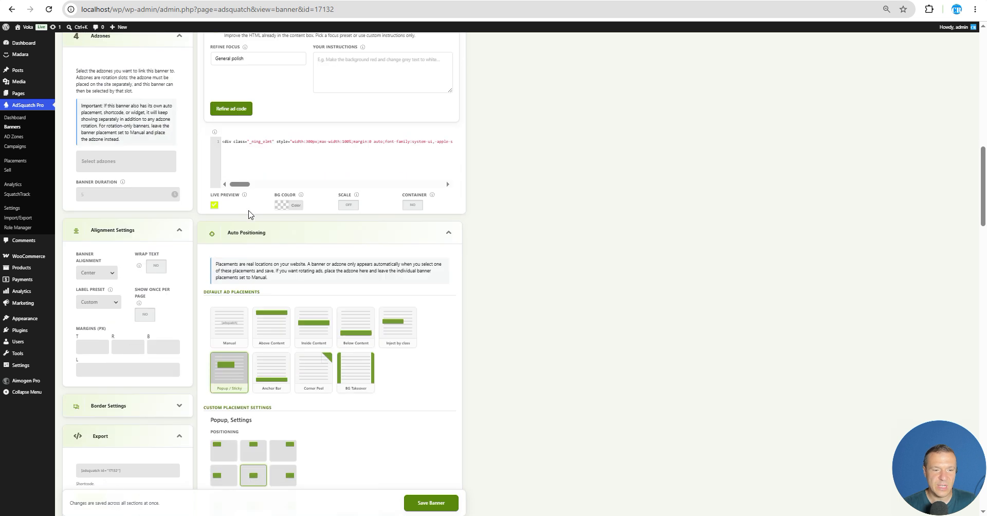
{"action": "scroll", "coordinate": [267, 241], "scroll_direction": "down", "scroll_amount": 2}
{"action": "scroll", "coordinate": [334, 246], "scroll_direction": "down", "scroll_amount": 2}
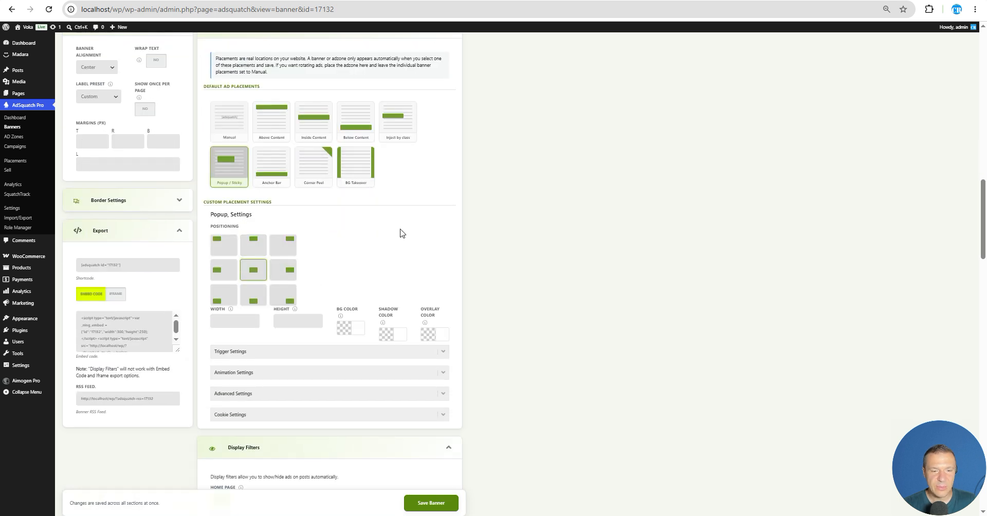
{"action": "scroll", "coordinate": [273, 139], "scroll_direction": "up", "scroll_amount": 1}
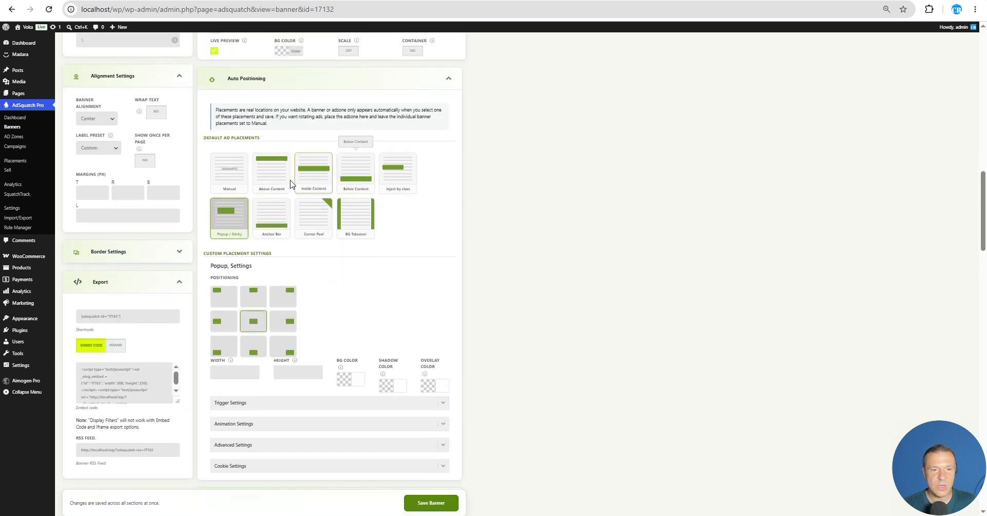
{"action": "left_click", "coordinate": [225, 185]}
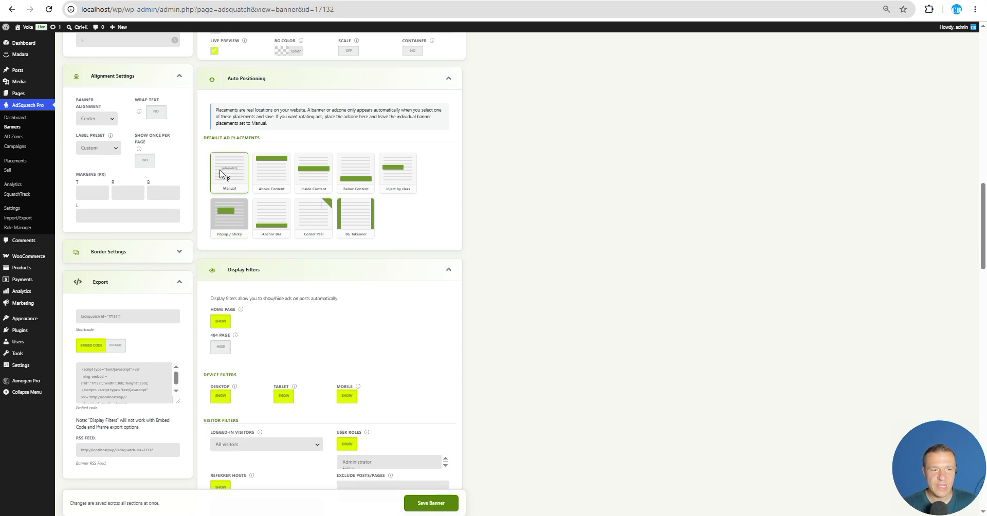
{"action": "scroll", "coordinate": [224, 175], "scroll_direction": "up", "scroll_amount": 1}
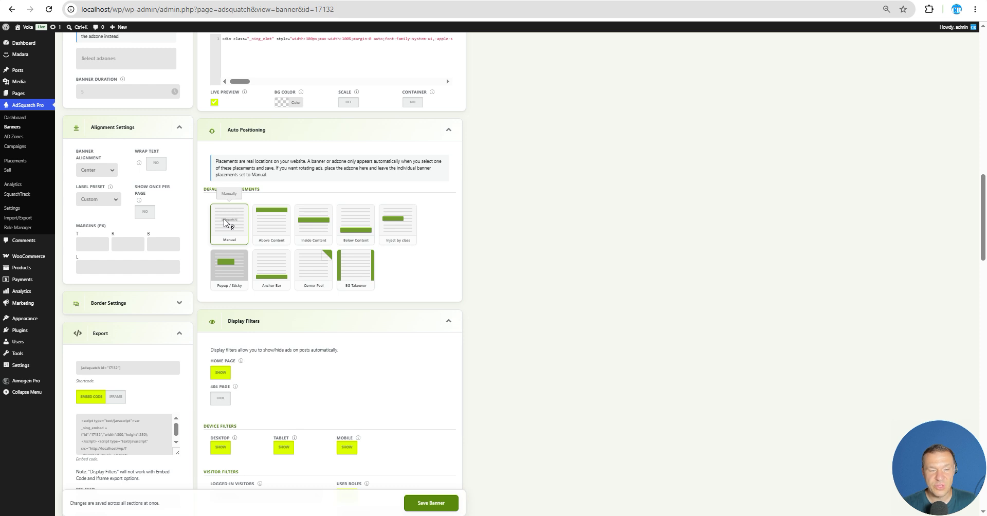
- Review the banner's display, device, visitor, targeting and content filters, and expand the Parallax Effect settings
{"action": "scroll", "coordinate": [225, 226], "scroll_direction": "down", "scroll_amount": 3}
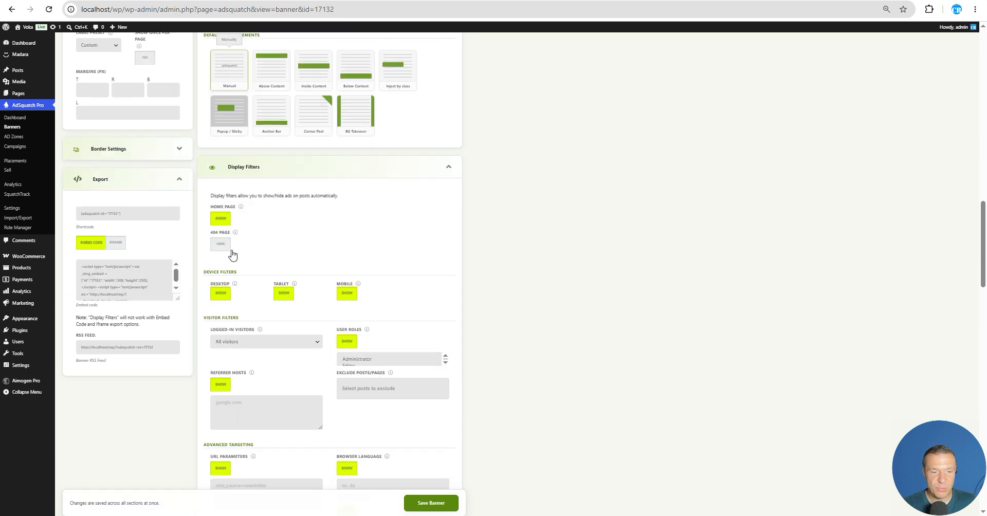
{"action": "scroll", "coordinate": [229, 249], "scroll_direction": "down", "scroll_amount": 3}
{"action": "scroll", "coordinate": [224, 169], "scroll_direction": "down", "scroll_amount": 9}
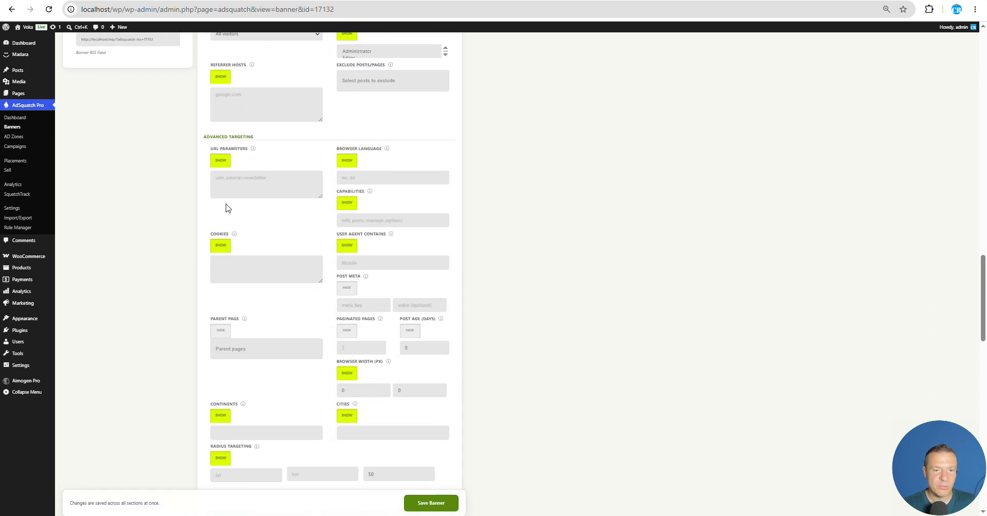
{"action": "scroll", "coordinate": [227, 208], "scroll_direction": "down", "scroll_amount": 8}
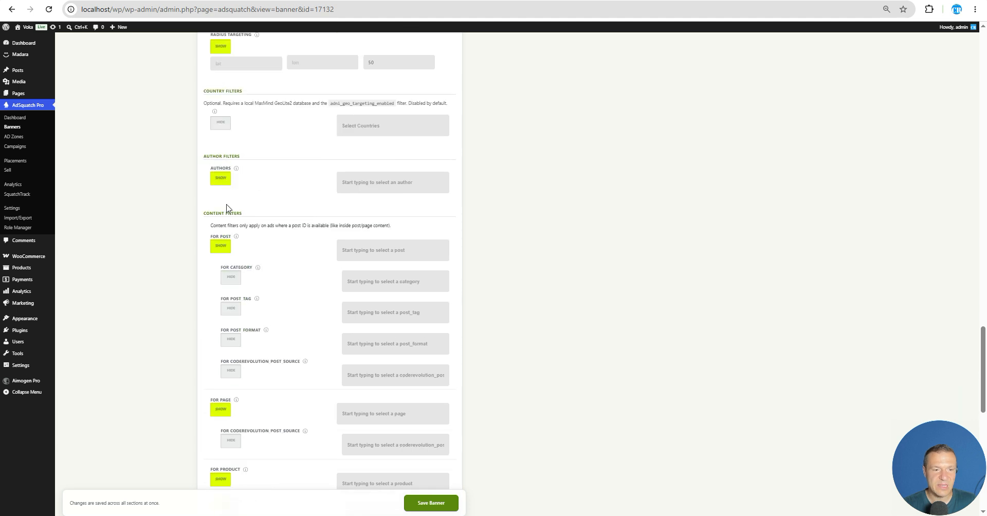
{"action": "scroll", "coordinate": [229, 209], "scroll_direction": "down", "scroll_amount": 4}
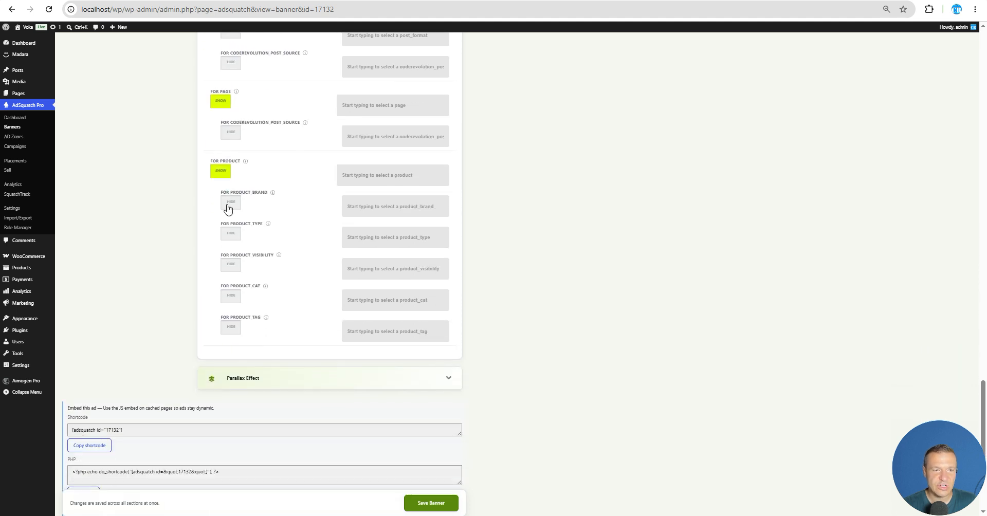
{"action": "left_click", "coordinate": [447, 224]}
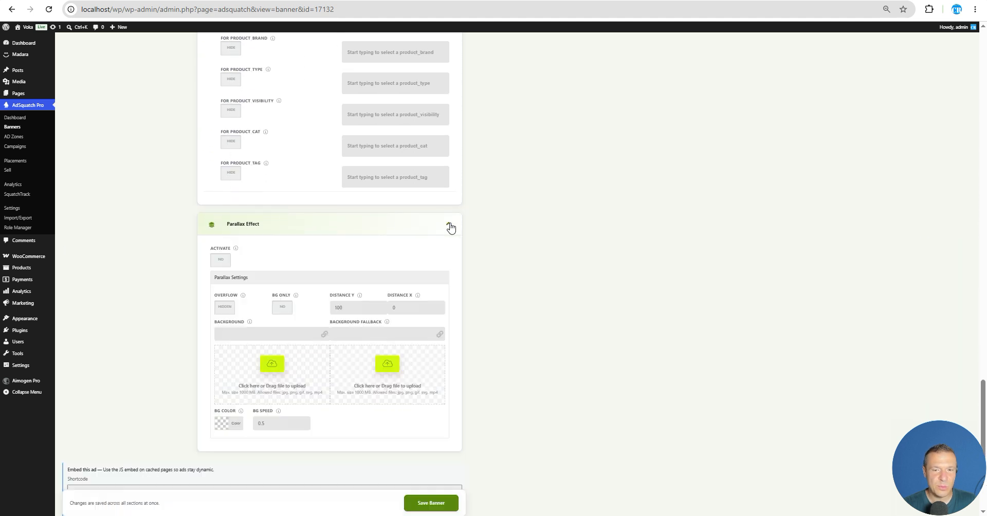
- Examine the banner's shortcode, PHP and cache-safe JS embed codes, selecting each code in turn
{"action": "scroll", "coordinate": [309, 234], "scroll_direction": "down", "scroll_amount": 1}
{"action": "scroll", "coordinate": [267, 180], "scroll_direction": "down", "scroll_amount": 5}
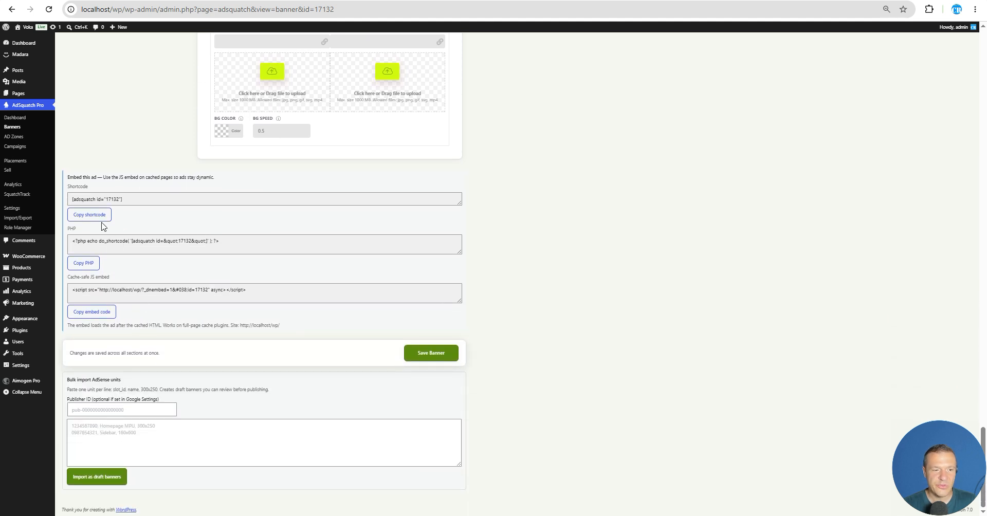
{"action": "left_click", "coordinate": [88, 199]}
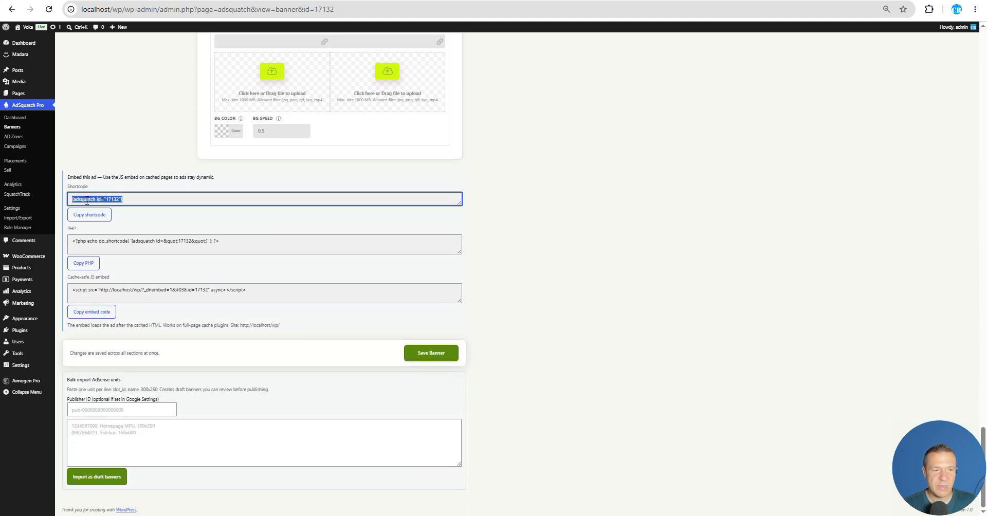
{"action": "left_click", "coordinate": [79, 241]}
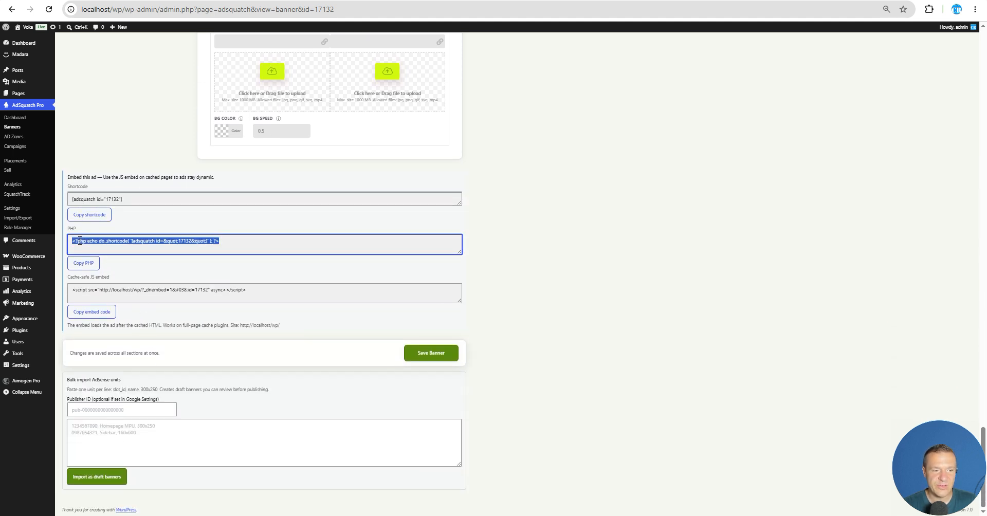
{"action": "left_click", "coordinate": [88, 293]}
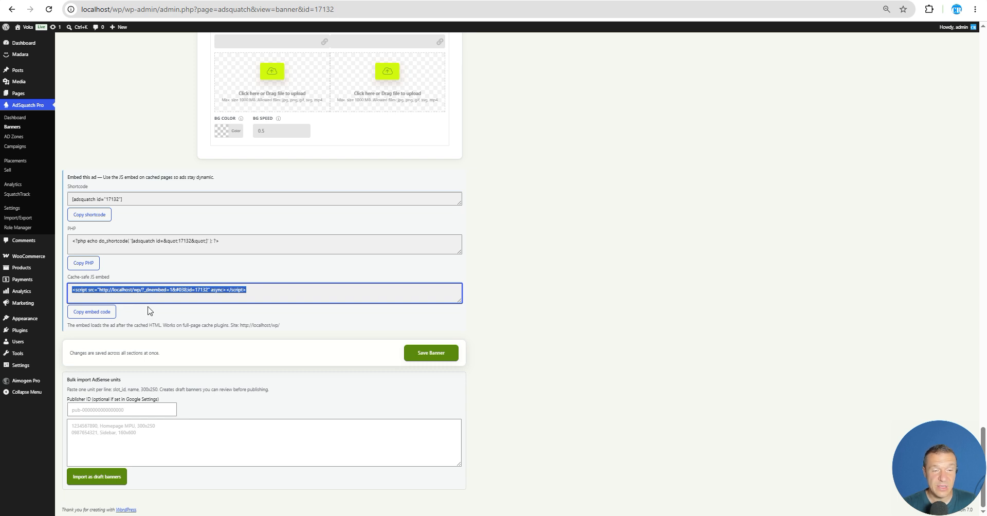
{"action": "triple_click", "coordinate": [183, 290]}
{"action": "left_click", "coordinate": [183, 289]}
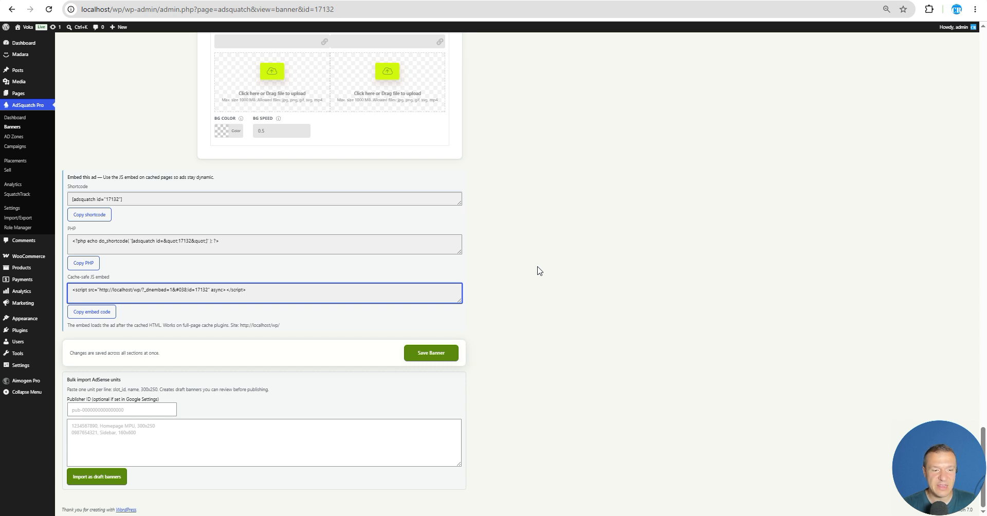
- Review the banner's stats, campaign and ad zone linking, and alignment settings
{"action": "scroll", "coordinate": [522, 293], "scroll_direction": "up", "scroll_amount": 15}
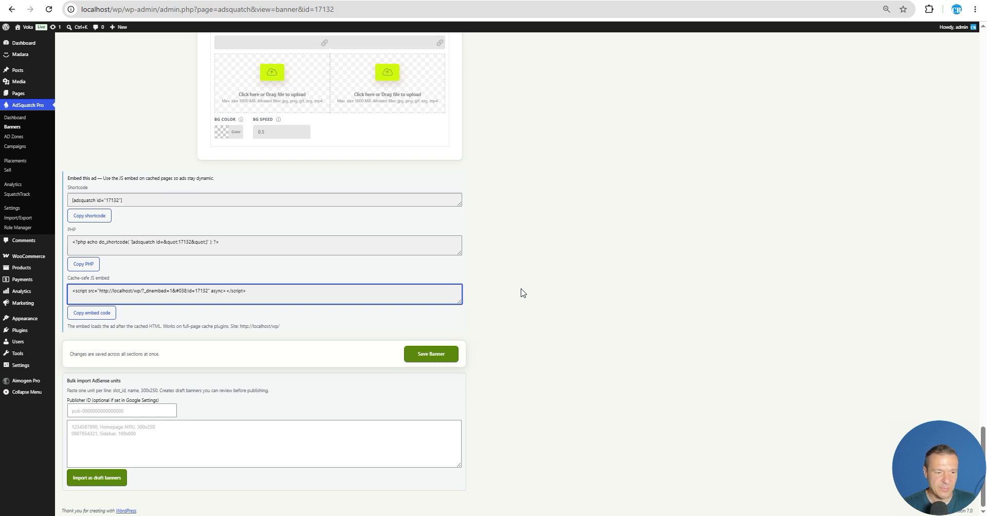
{"action": "scroll", "coordinate": [139, 352], "scroll_direction": "up", "scroll_amount": 5}
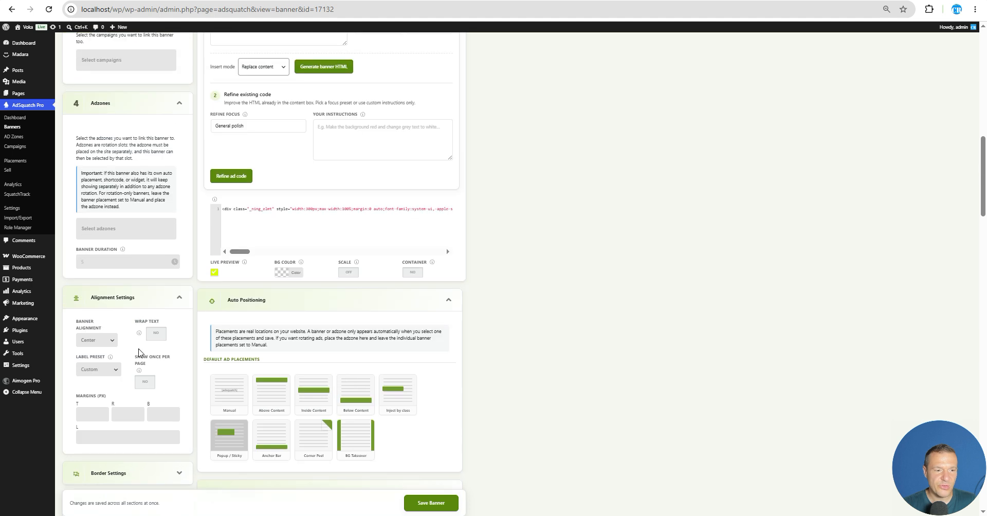
{"action": "scroll", "coordinate": [102, 211], "scroll_direction": "up", "scroll_amount": 2}
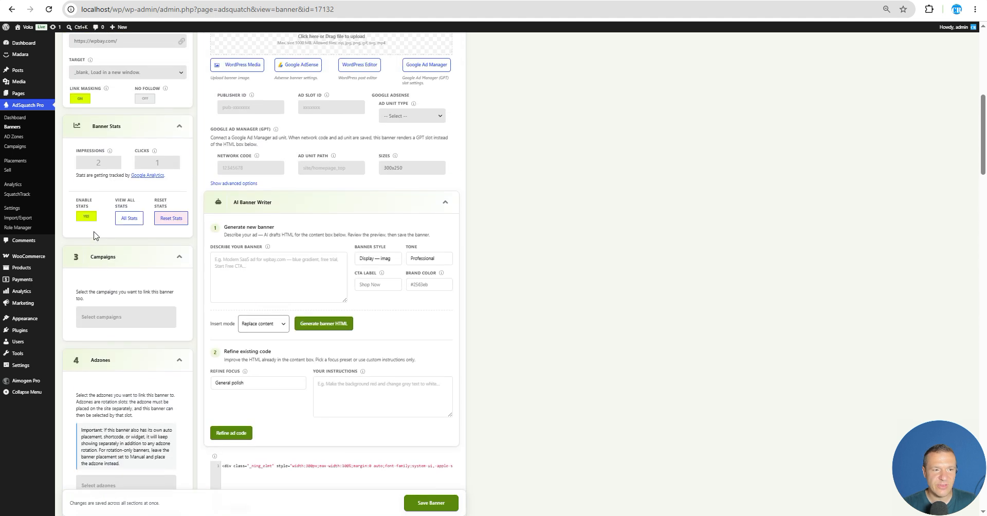
{"action": "scroll", "coordinate": [101, 221], "scroll_direction": "down", "scroll_amount": 8}
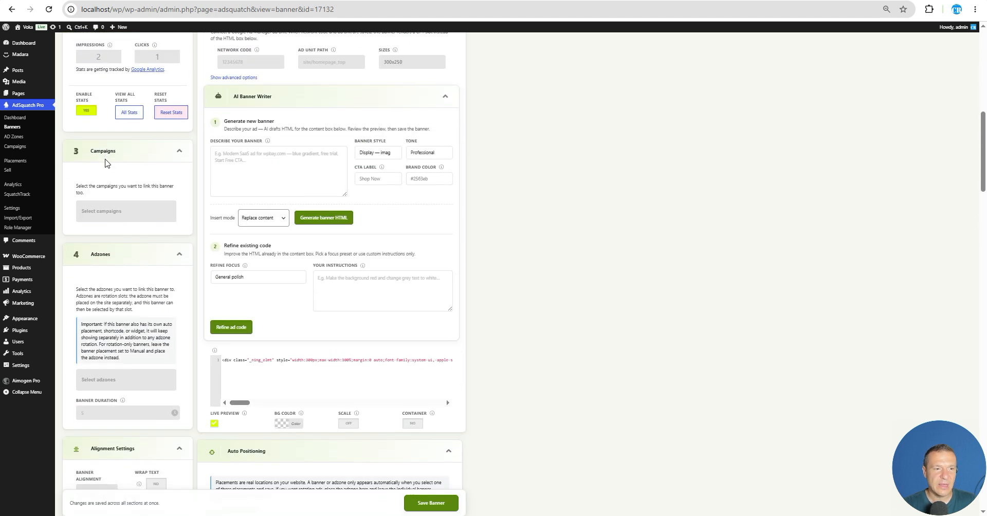
{"action": "scroll", "coordinate": [103, 155], "scroll_direction": "up", "scroll_amount": 8}
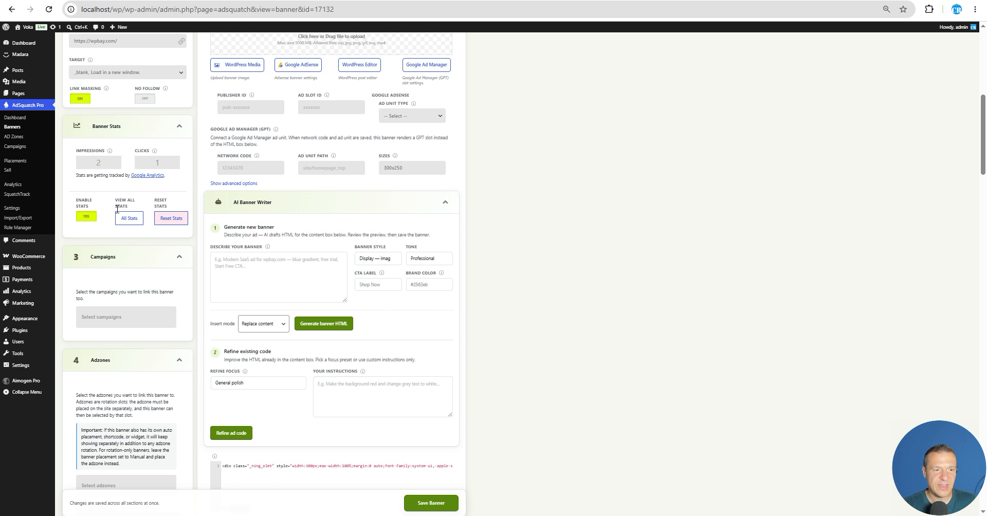
{"action": "scroll", "coordinate": [108, 222], "scroll_direction": "down", "scroll_amount": 4}
{"action": "scroll", "coordinate": [106, 236], "scroll_direction": "down", "scroll_amount": 4}
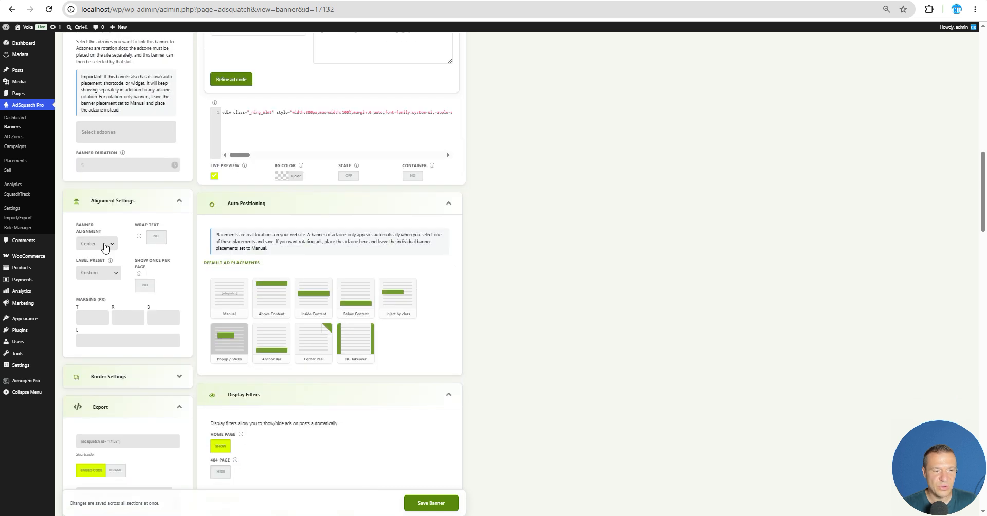
- Expand the banner's Border Settings and review them along with the export code and RSS feed options
{"action": "scroll", "coordinate": [115, 251], "scroll_direction": "down", "scroll_amount": 3}
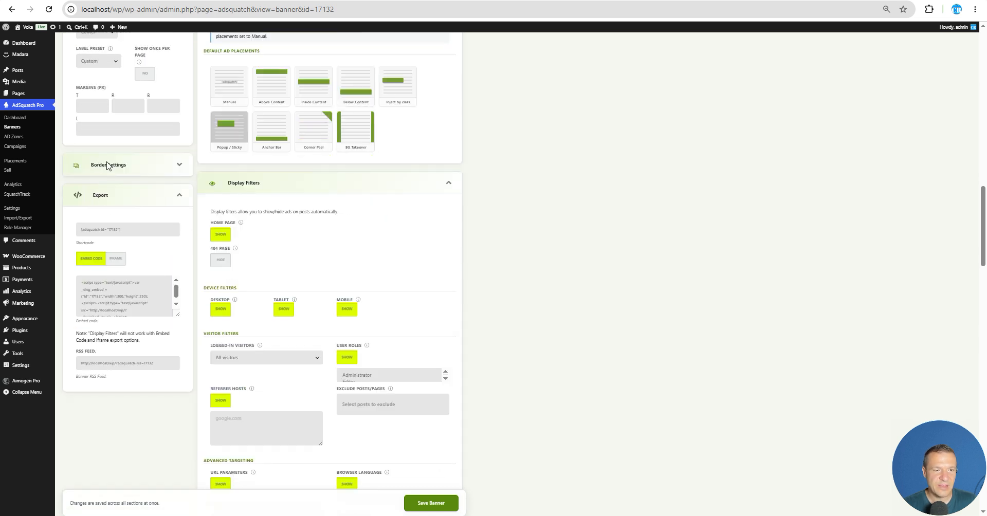
{"action": "left_click", "coordinate": [175, 166]}
{"action": "scroll", "coordinate": [132, 191], "scroll_direction": "down", "scroll_amount": 2}
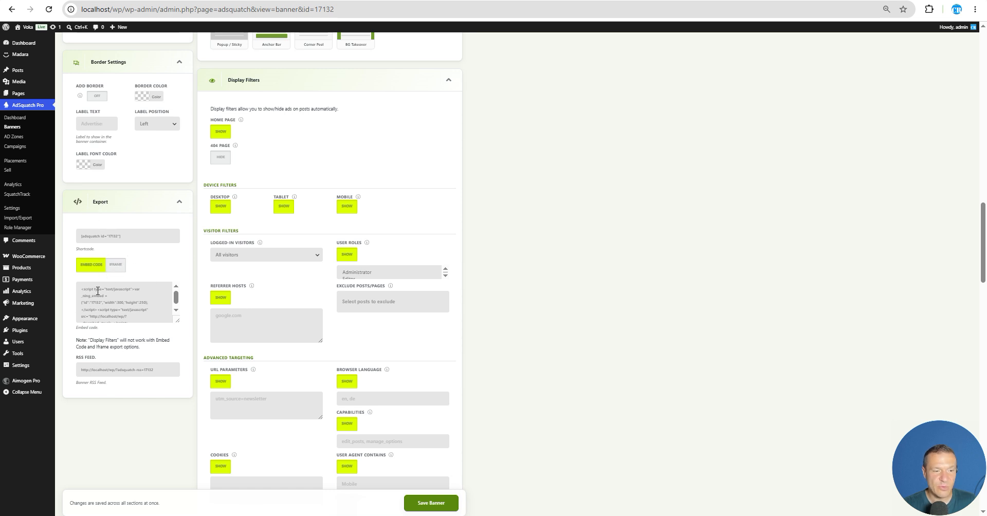
{"action": "scroll", "coordinate": [98, 308], "scroll_direction": "up", "scroll_amount": 12}
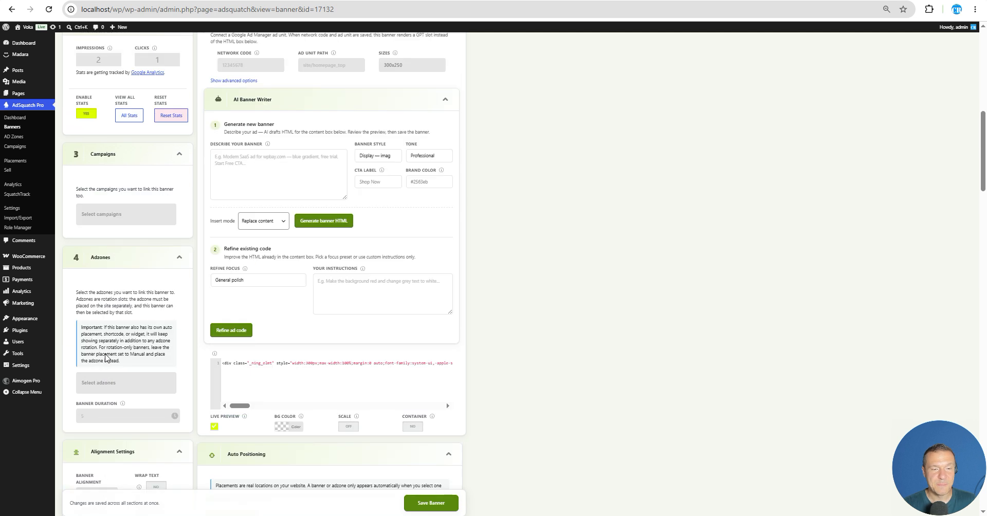
{"action": "scroll", "coordinate": [107, 358], "scroll_direction": "up", "scroll_amount": 7}
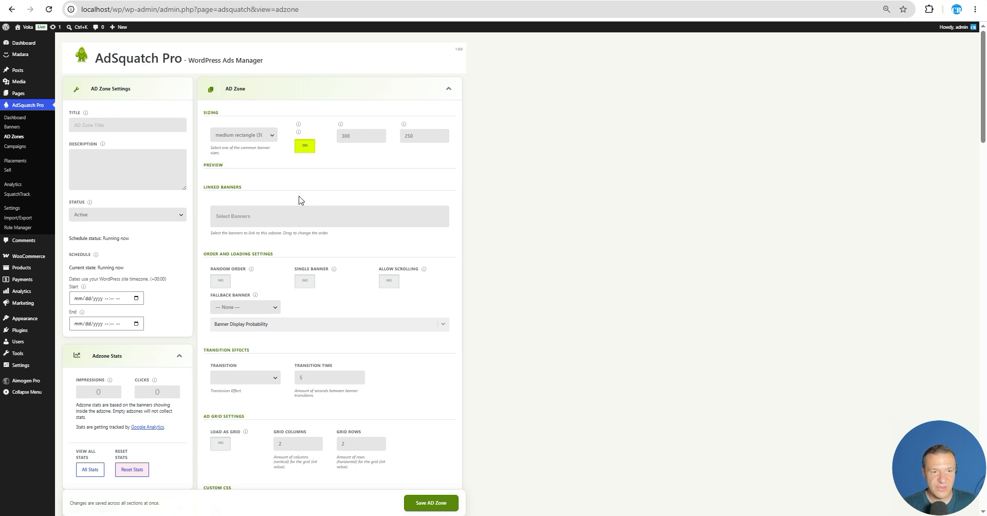
- Review the new ad zone's sizing, linked banners, transition, grid, alignment, placement and display filter settings
{"action": "scroll", "coordinate": [301, 200], "scroll_direction": "down", "scroll_amount": 5}
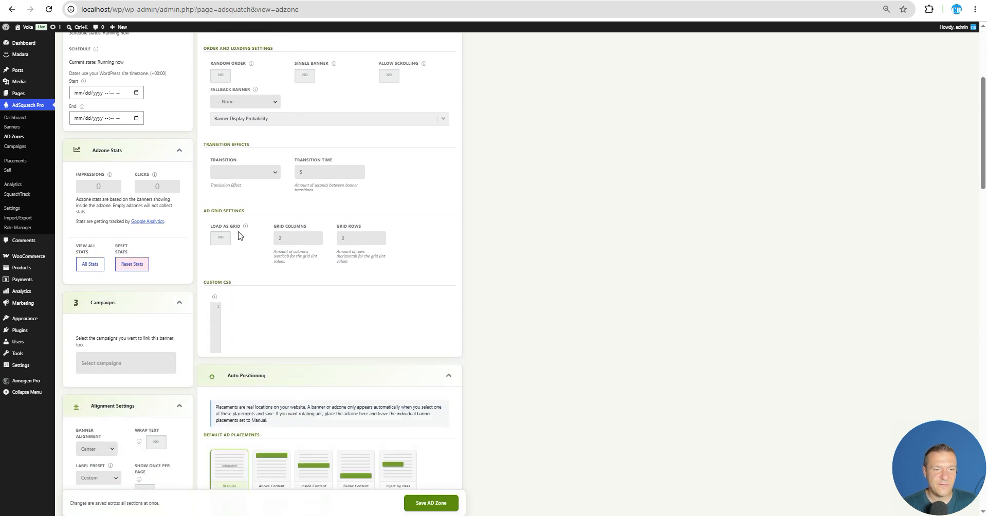
{"action": "scroll", "coordinate": [226, 241], "scroll_direction": "down", "scroll_amount": 2}
{"action": "scroll", "coordinate": [160, 232], "scroll_direction": "down", "scroll_amount": 2}
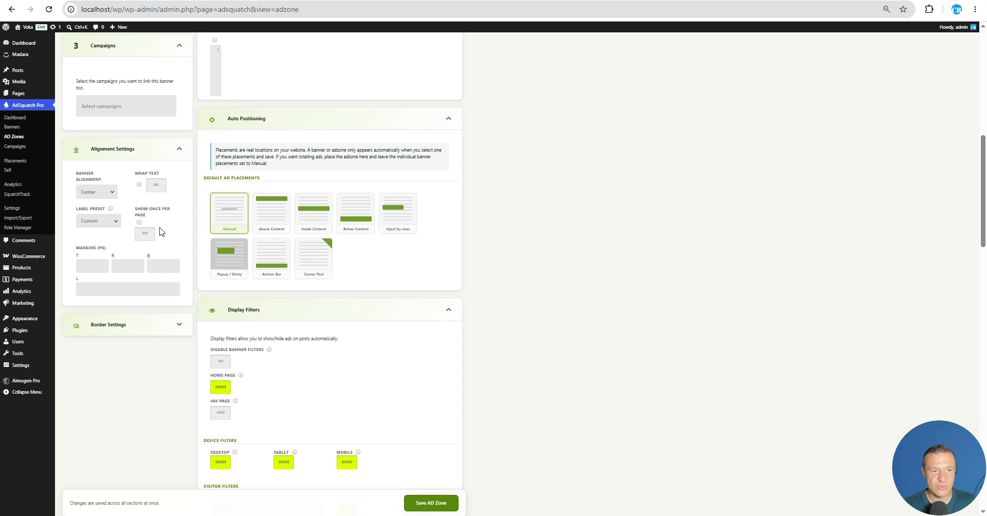
{"action": "scroll", "coordinate": [160, 230], "scroll_direction": "down", "scroll_amount": 2}
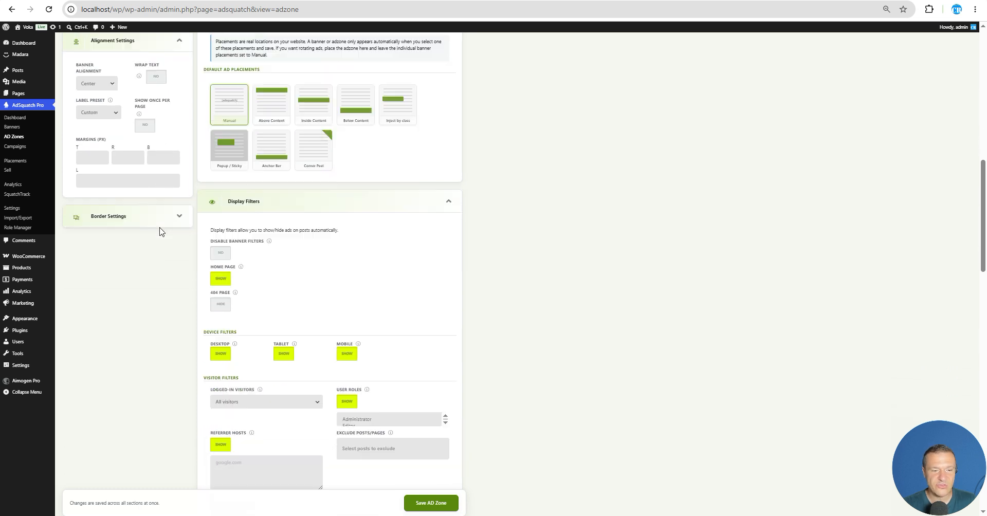
{"action": "scroll", "coordinate": [167, 257], "scroll_direction": "up", "scroll_amount": 9}
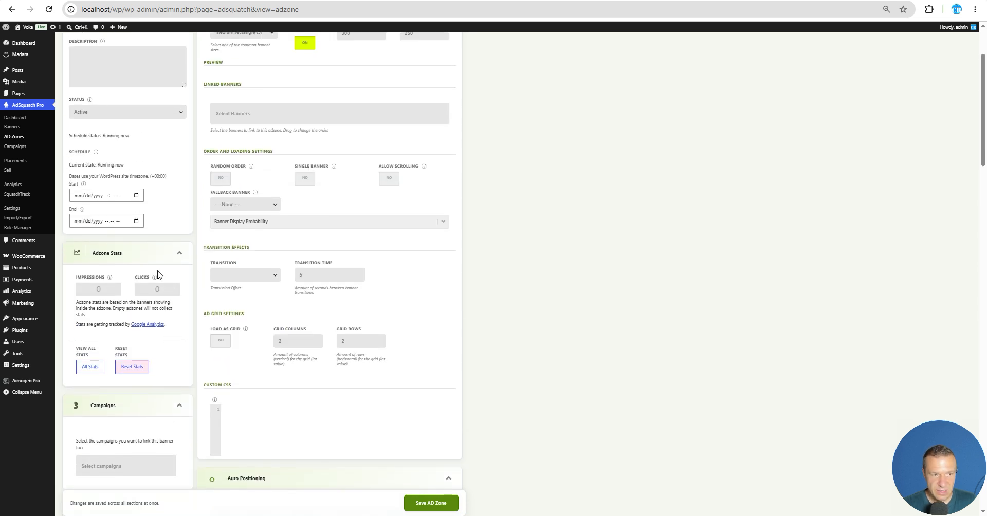
{"action": "scroll", "coordinate": [158, 275], "scroll_direction": "up", "scroll_amount": 2}
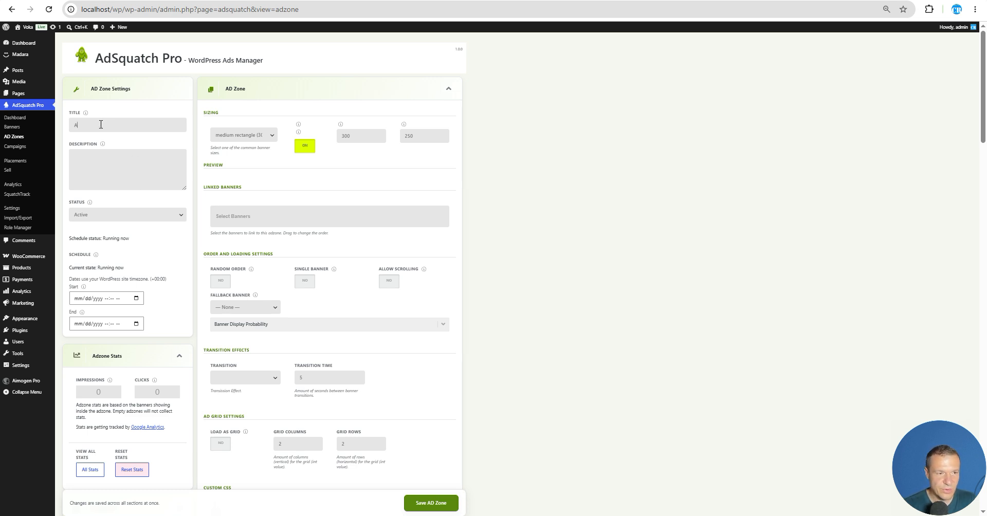
- Title the ad zone AZ1 and set its automatic placement to Above Content
{"action": "scroll", "coordinate": [109, 120], "scroll_direction": "down", "scroll_amount": 1}
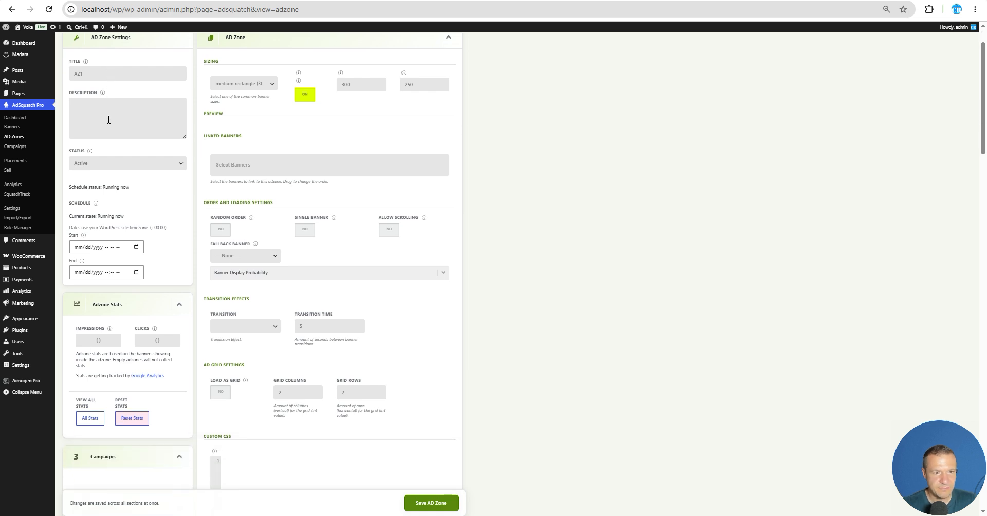
{"action": "scroll", "coordinate": [115, 183], "scroll_direction": "down", "scroll_amount": 2}
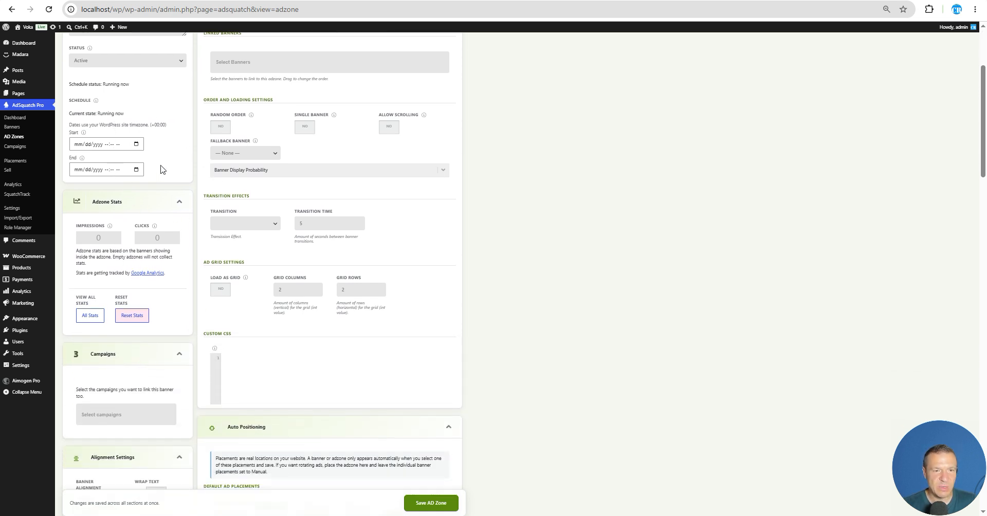
{"action": "scroll", "coordinate": [172, 218], "scroll_direction": "down", "scroll_amount": 4}
{"action": "scroll", "coordinate": [183, 198], "scroll_direction": "down", "scroll_amount": 2}
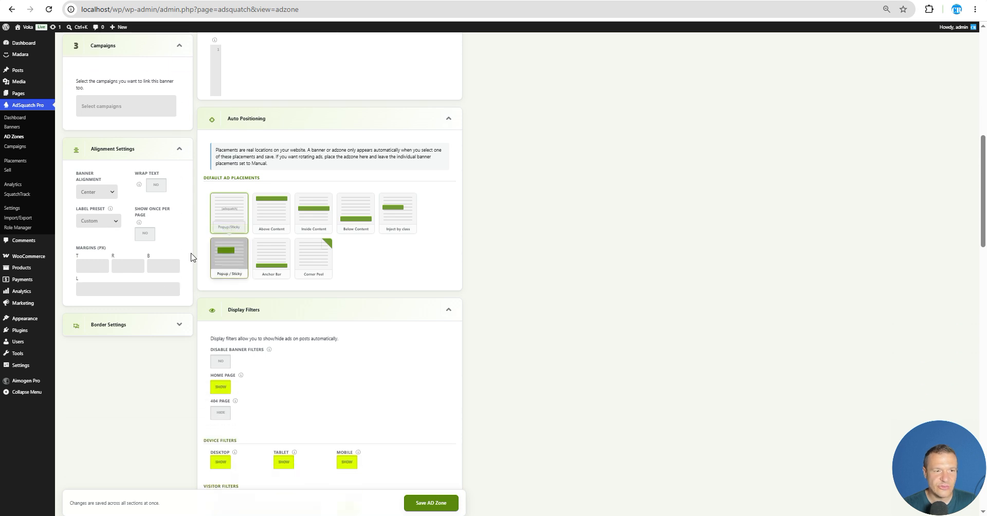
{"action": "left_click", "coordinate": [231, 256]}
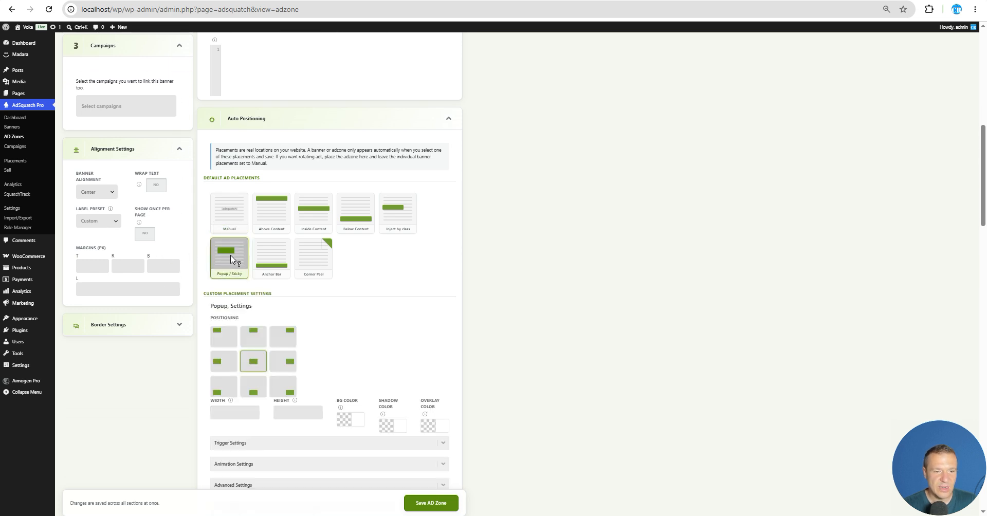
{"action": "left_click", "coordinate": [267, 220]}
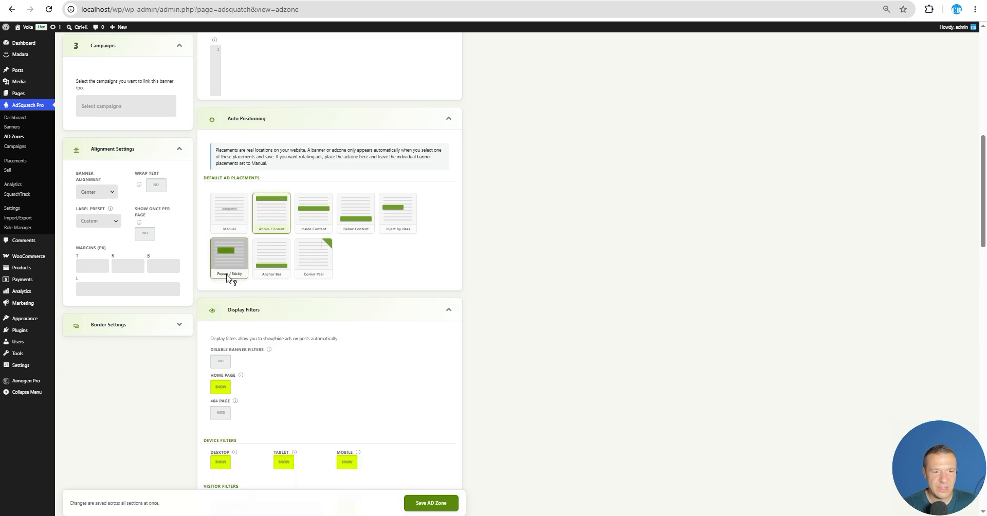
- Look over the ad zone's display filters and advanced targeting options, then save the ad zone
{"action": "scroll", "coordinate": [243, 233], "scroll_direction": "down", "scroll_amount": 3}
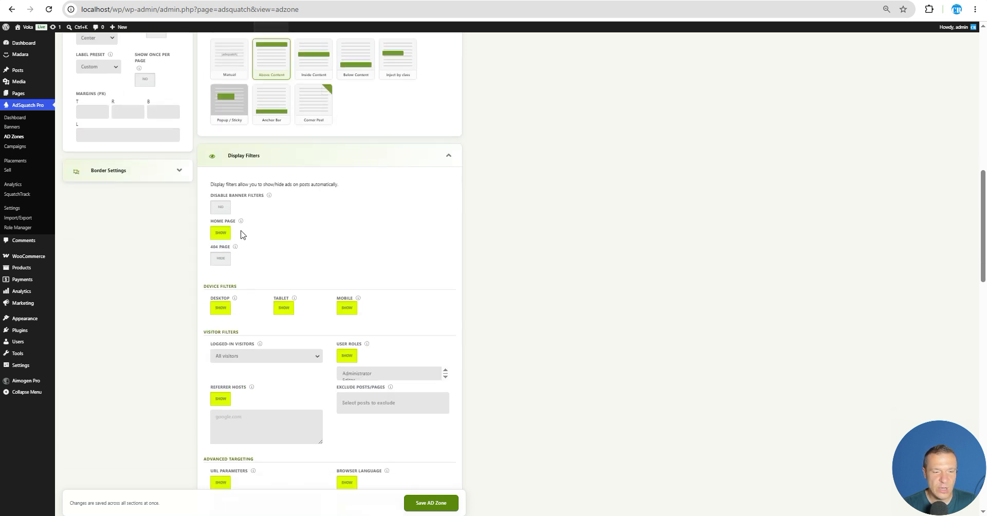
{"action": "scroll", "coordinate": [242, 231], "scroll_direction": "up", "scroll_amount": 3}
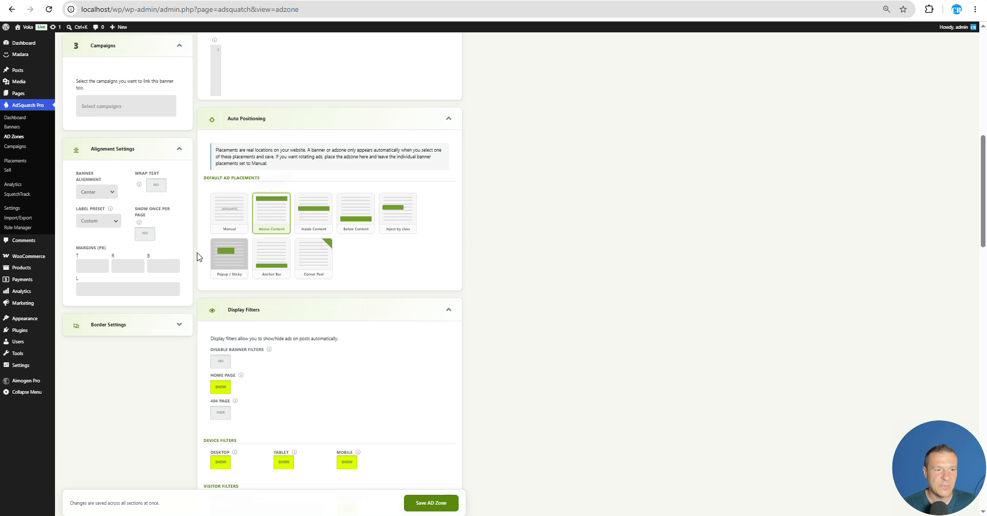
{"action": "scroll", "coordinate": [199, 255], "scroll_direction": "down", "scroll_amount": 10}
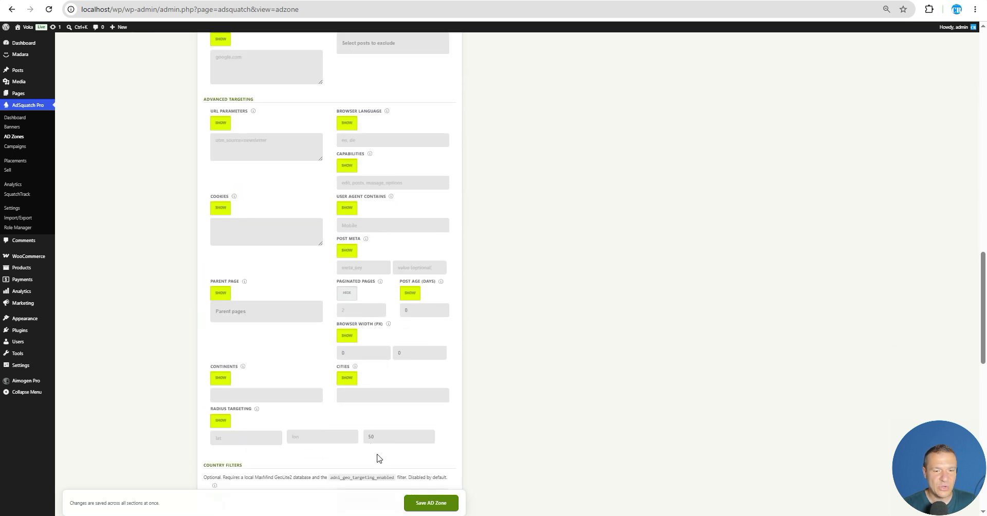
{"action": "left_click", "coordinate": [430, 503]}
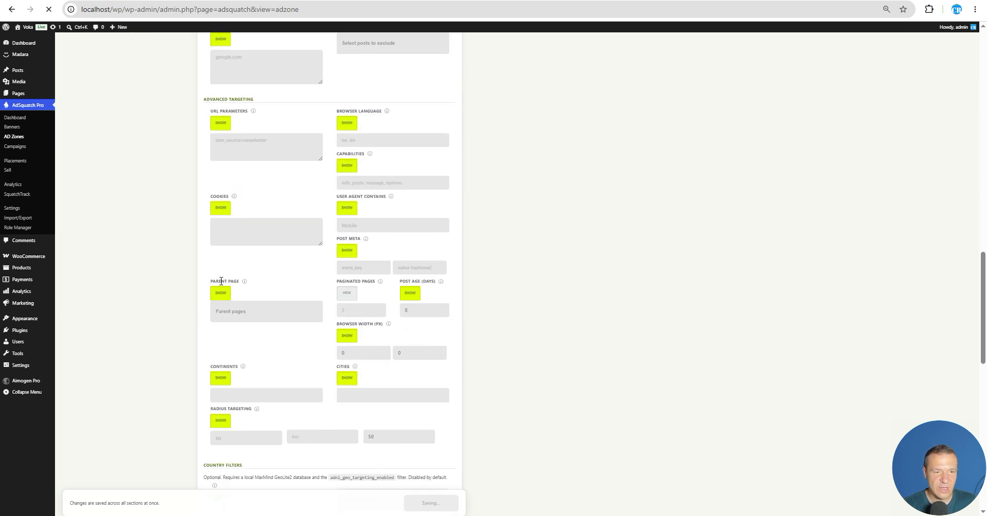
{"action": "scroll", "coordinate": [178, 308], "scroll_direction": "up", "scroll_amount": 12}
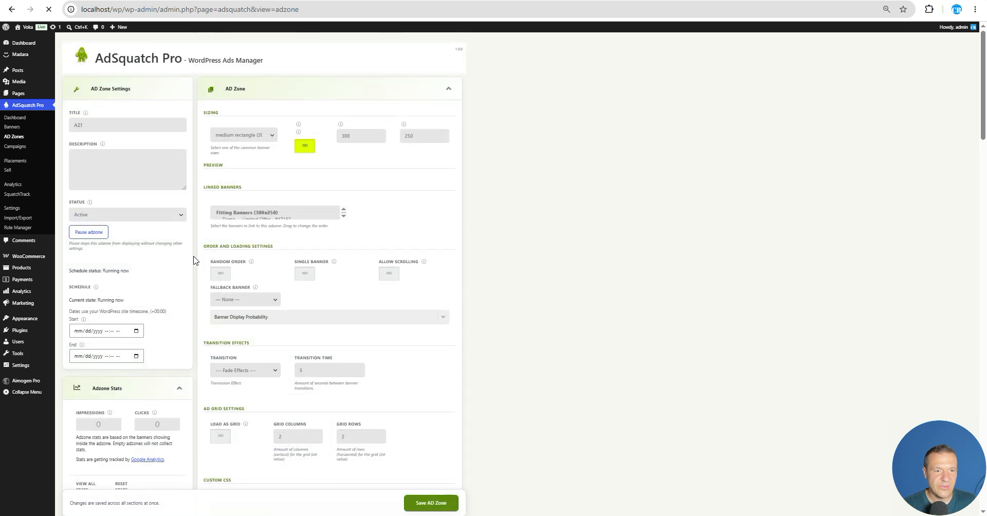
- Open the Demo — Limited Offer banner for editing, link it to the AZ1 ad zone and save the banner
{"action": "left_click", "coordinate": [12, 126]}
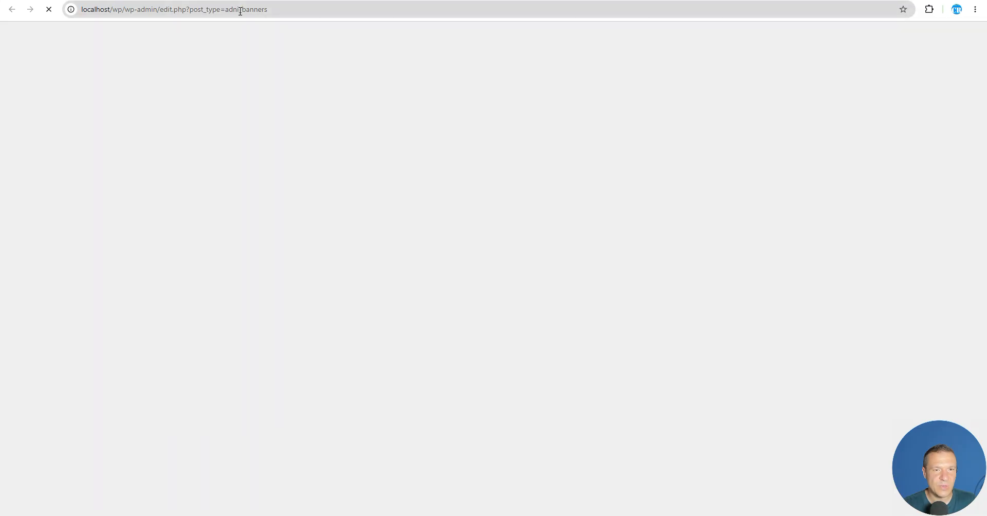
{"action": "mouse_move", "coordinate": [109, 103]}
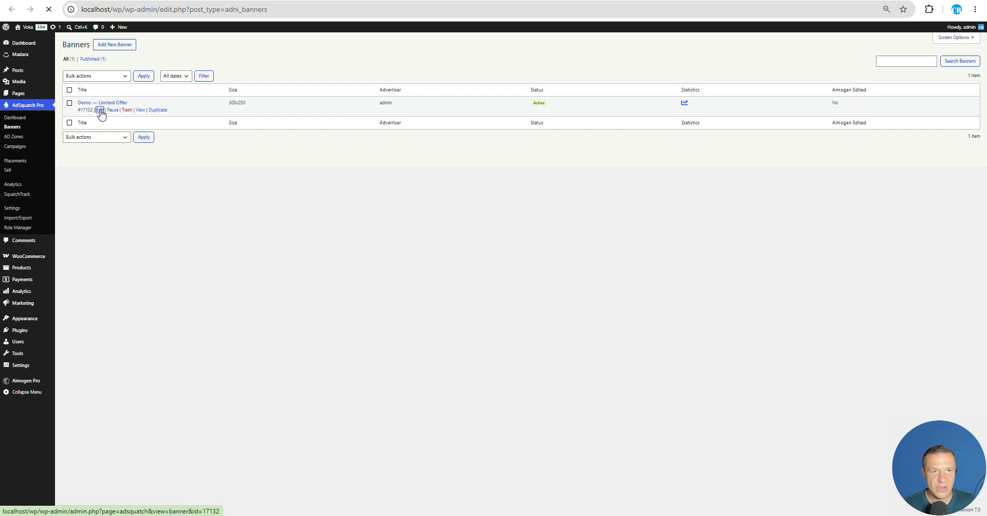
{"action": "scroll", "coordinate": [166, 275], "scroll_direction": "down", "scroll_amount": 2}
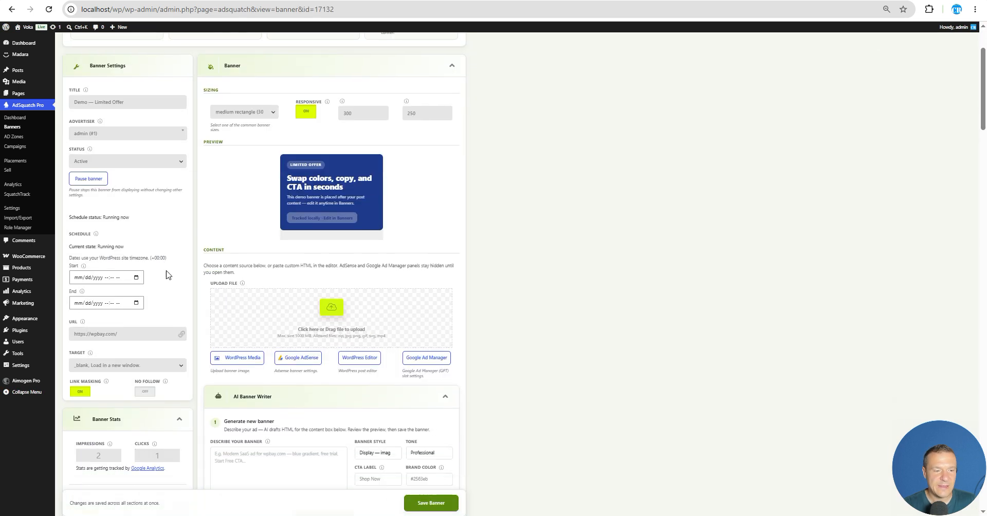
{"action": "scroll", "coordinate": [166, 275], "scroll_direction": "down", "scroll_amount": 9}
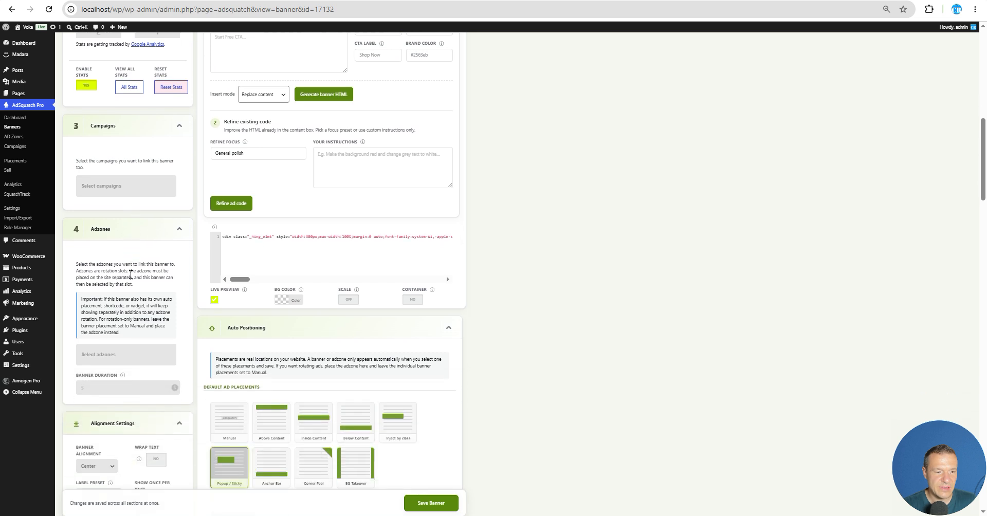
{"action": "scroll", "coordinate": [131, 275], "scroll_direction": "down", "scroll_amount": 1}
{"action": "left_click", "coordinate": [103, 315]}
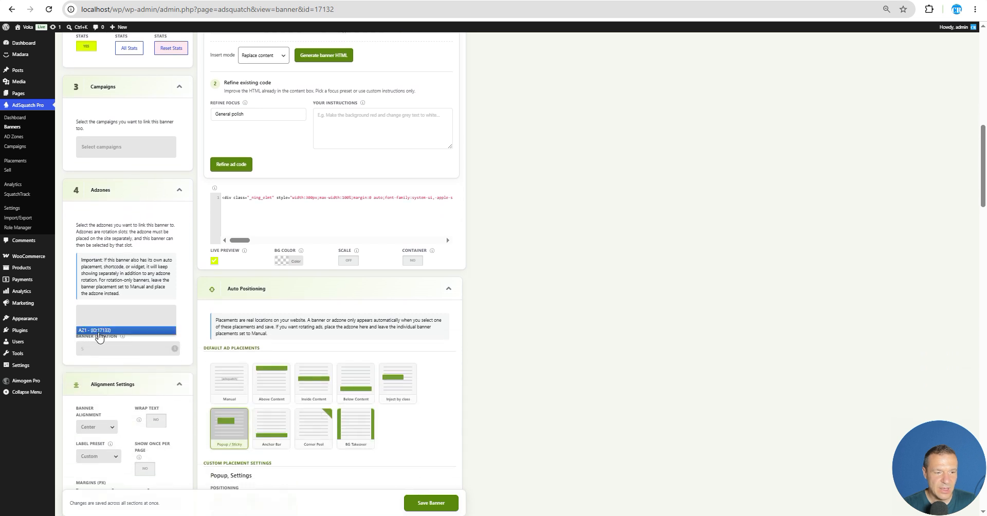
{"action": "left_click", "coordinate": [98, 331]}
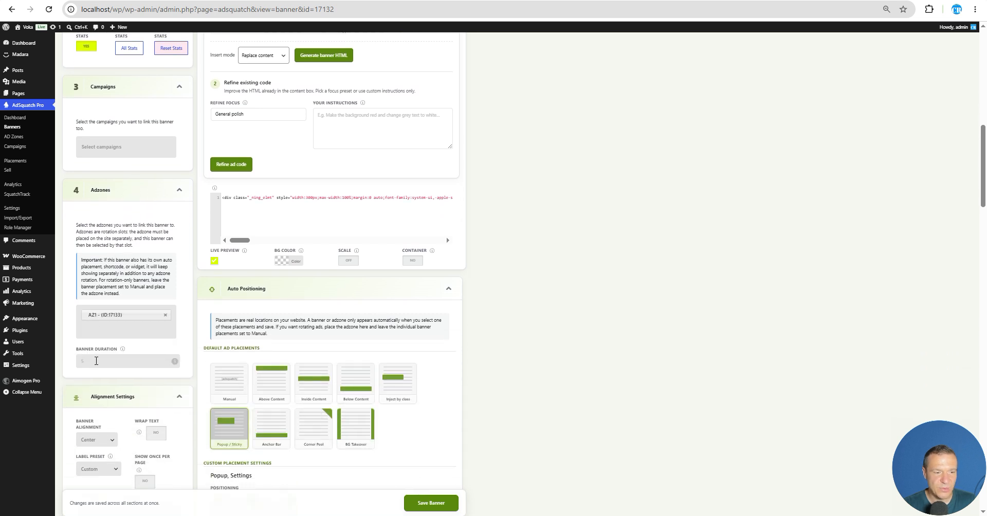
{"action": "left_click", "coordinate": [430, 497]}
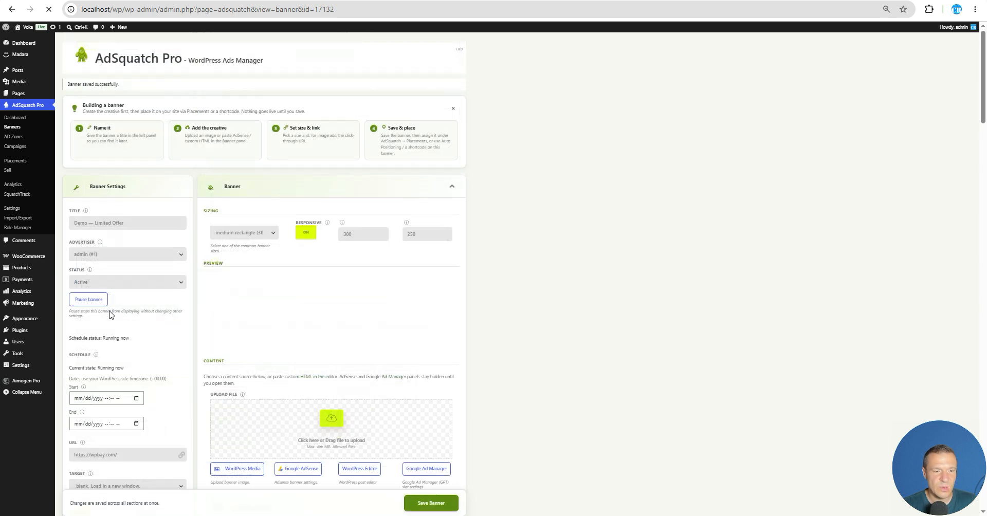
- Change the Limited Offer banner's own placement to Manual and save the banner
{"action": "scroll", "coordinate": [251, 340], "scroll_direction": "down", "scroll_amount": 12}
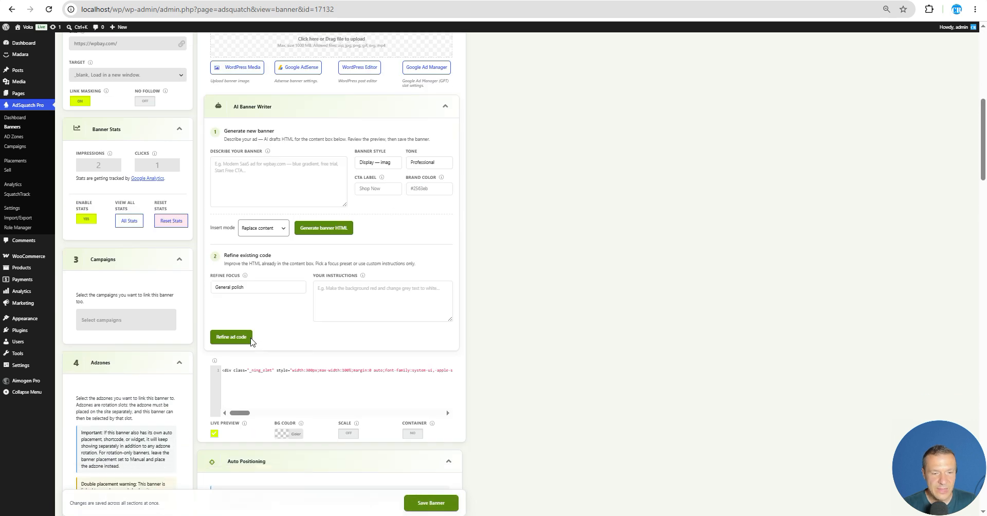
{"action": "scroll", "coordinate": [251, 340], "scroll_direction": "down", "scroll_amount": 3}
{"action": "left_click", "coordinate": [230, 242]}
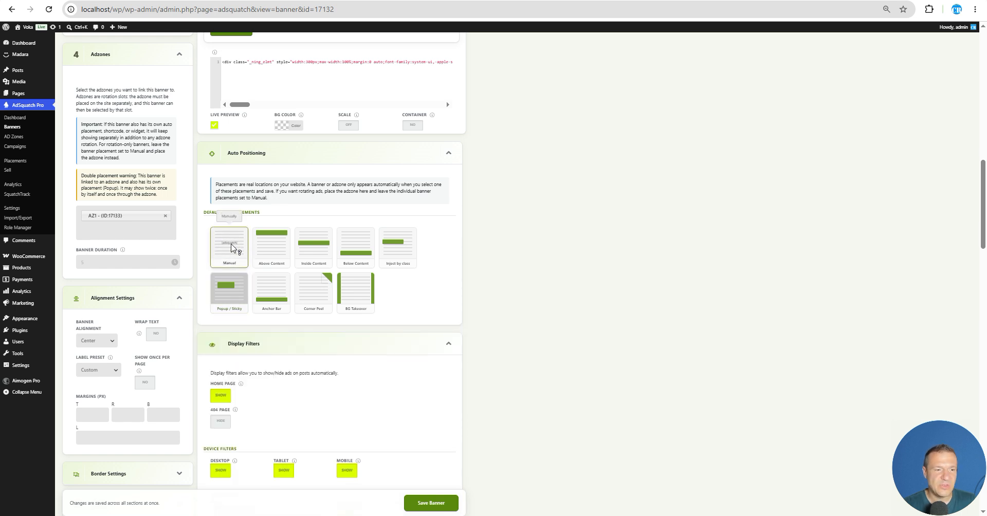
{"action": "left_click", "coordinate": [431, 503]}
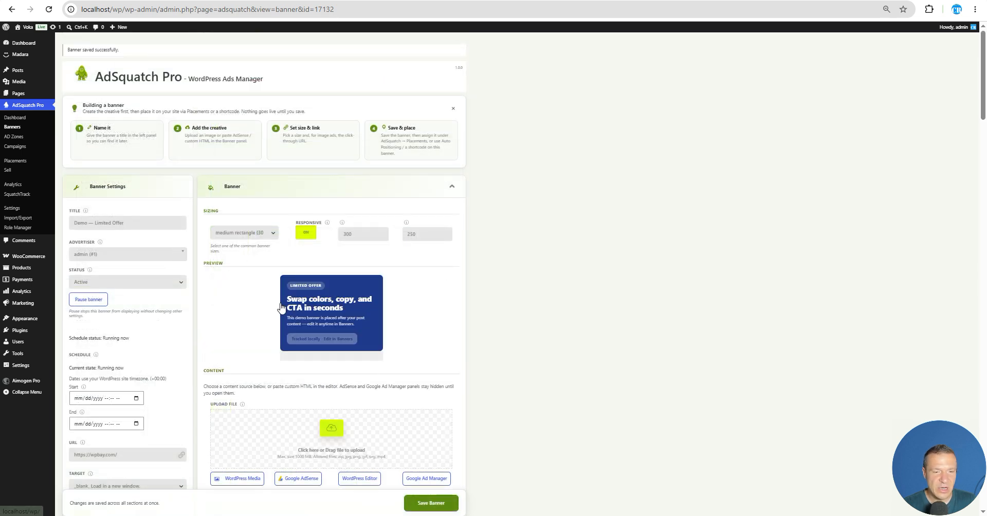
- Reload the "Book a meeting with us" post on the site to check how the banner displays through the ad zone
{"action": "scroll", "coordinate": [257, 209], "scroll_direction": "down", "scroll_amount": 5}
{"action": "scroll", "coordinate": [229, 216], "scroll_direction": "up", "scroll_amount": 2}
{"action": "scroll", "coordinate": [133, 211], "scroll_direction": "up", "scroll_amount": 1}
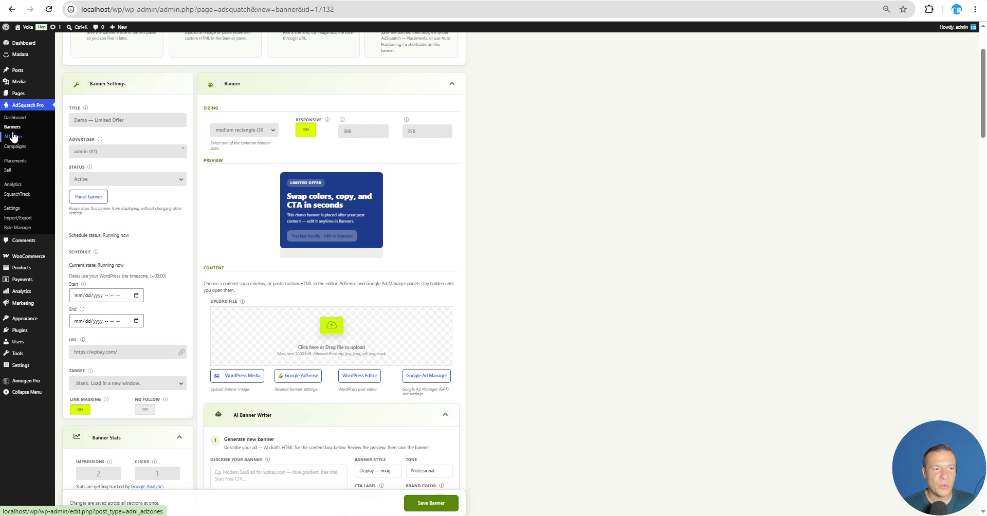
{"action": "scroll", "coordinate": [13, 134], "scroll_direction": "up", "scroll_amount": 1}
{"action": "left_click", "coordinate": [224, 1]}
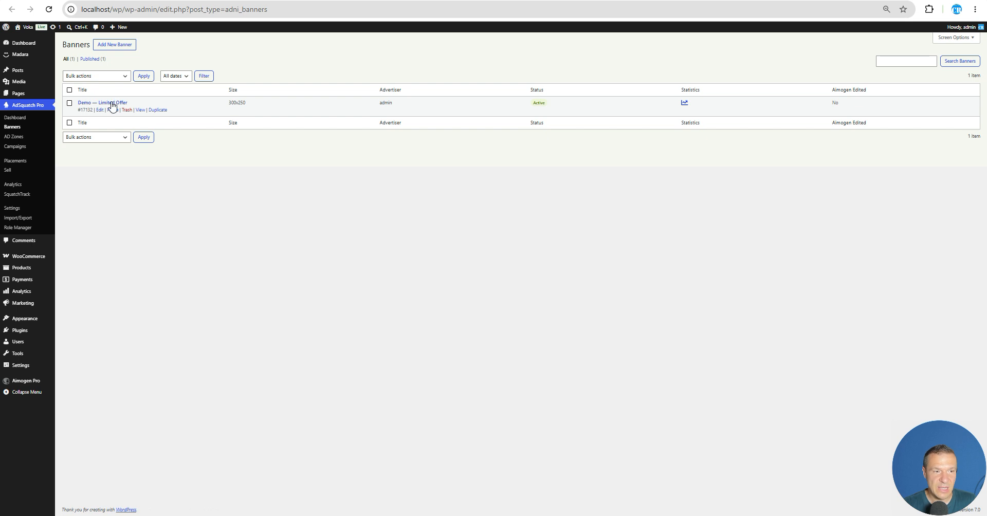
{"action": "left_click", "coordinate": [360, 1]}
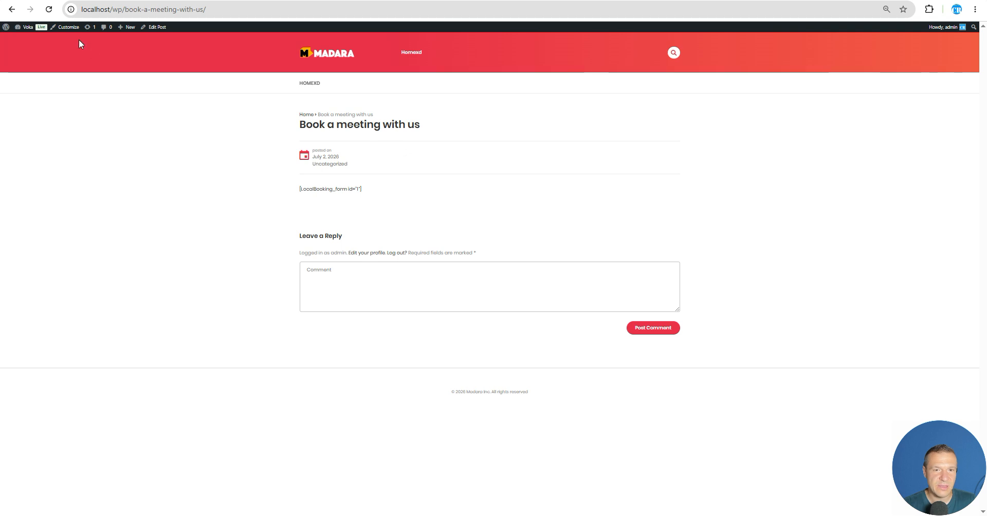
{"action": "left_click", "coordinate": [49, 9]}
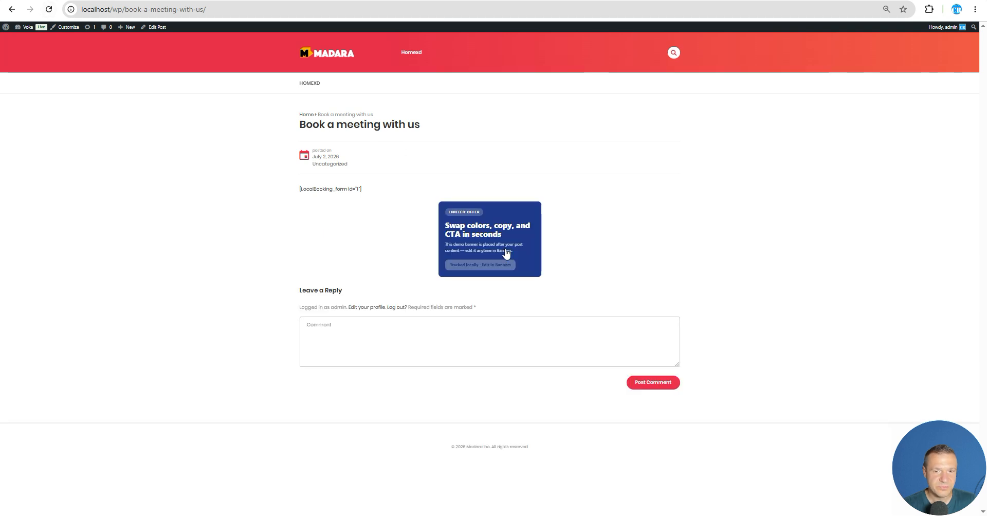
{"action": "left_click", "coordinate": [49, 9]}
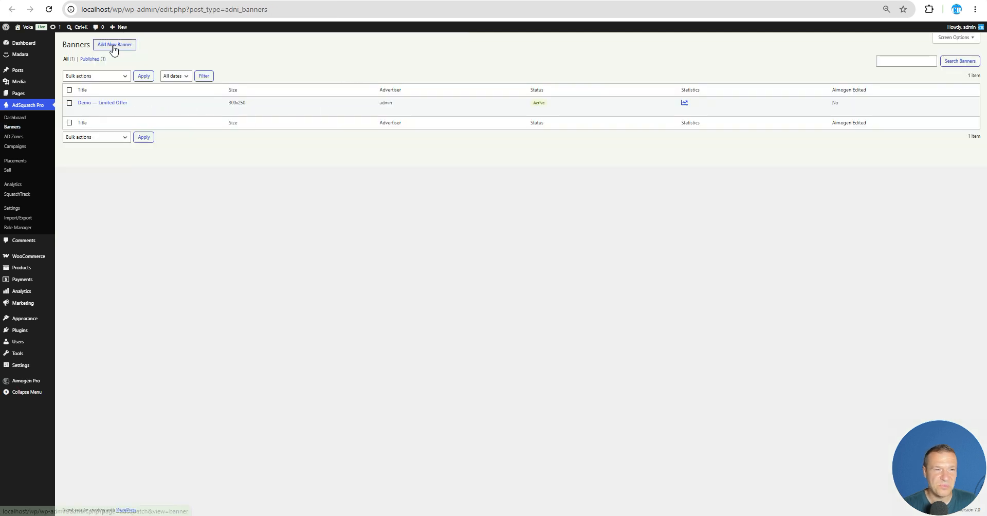
- Add a new banner and look over its content options down to the AI Banner Writer
{"action": "left_click", "coordinate": [113, 47]}
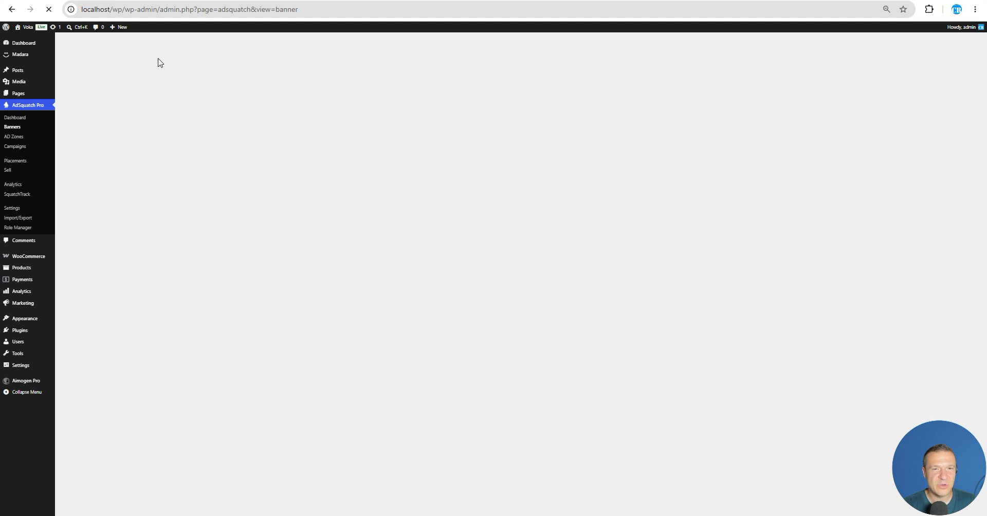
{"action": "scroll", "coordinate": [251, 152], "scroll_direction": "down", "scroll_amount": 3}
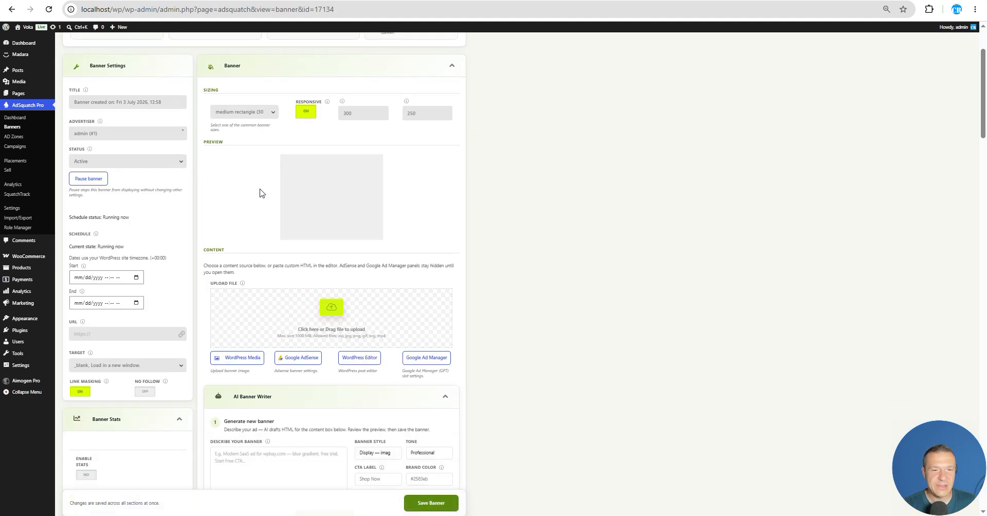
{"action": "scroll", "coordinate": [263, 299], "scroll_direction": "down", "scroll_amount": 2}
{"action": "scroll", "coordinate": [262, 307], "scroll_direction": "down", "scroll_amount": 2}
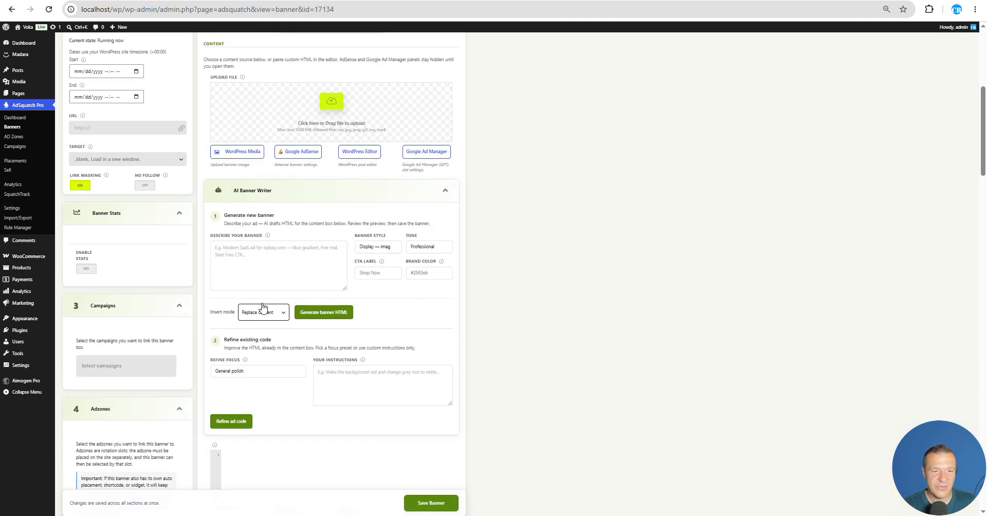
{"action": "scroll", "coordinate": [262, 306], "scroll_direction": "down", "scroll_amount": 4}
{"action": "scroll", "coordinate": [250, 75], "scroll_direction": "up", "scroll_amount": 2}
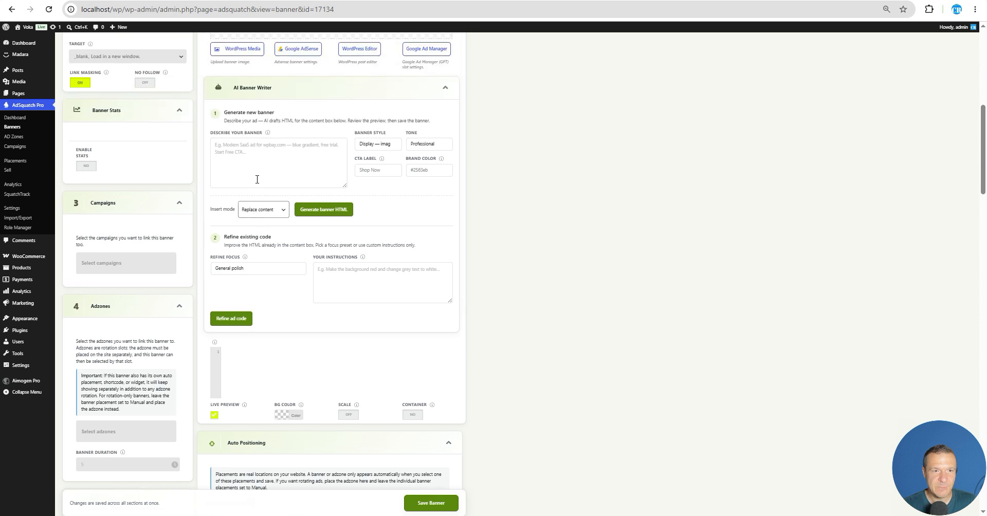
- Generate the banner HTML with AI from the description "Create a very high click rate banner, rectangle and modern"
{"action": "left_click", "coordinate": [248, 162]}
{"action": "type", "text": "Create a very"}
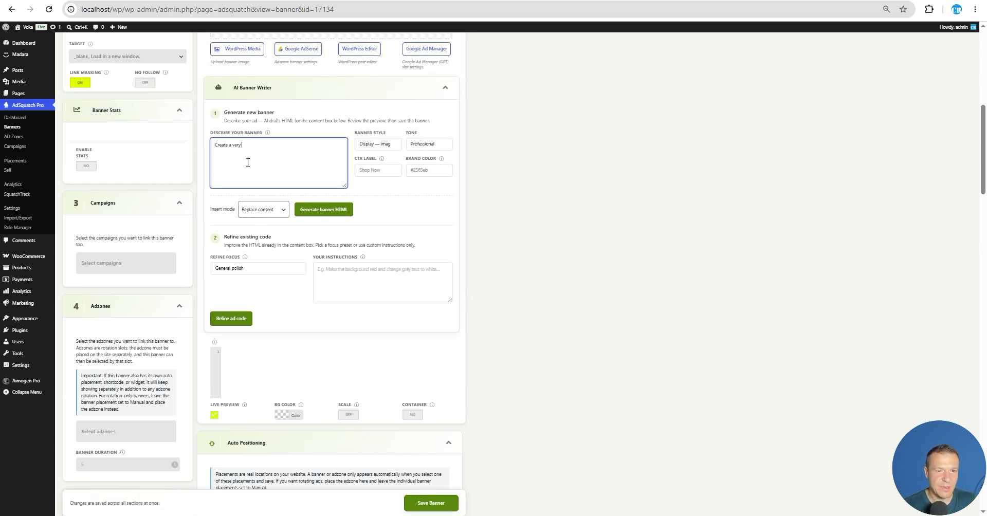
{"action": "type", "text": " high click rate banner, rec"}
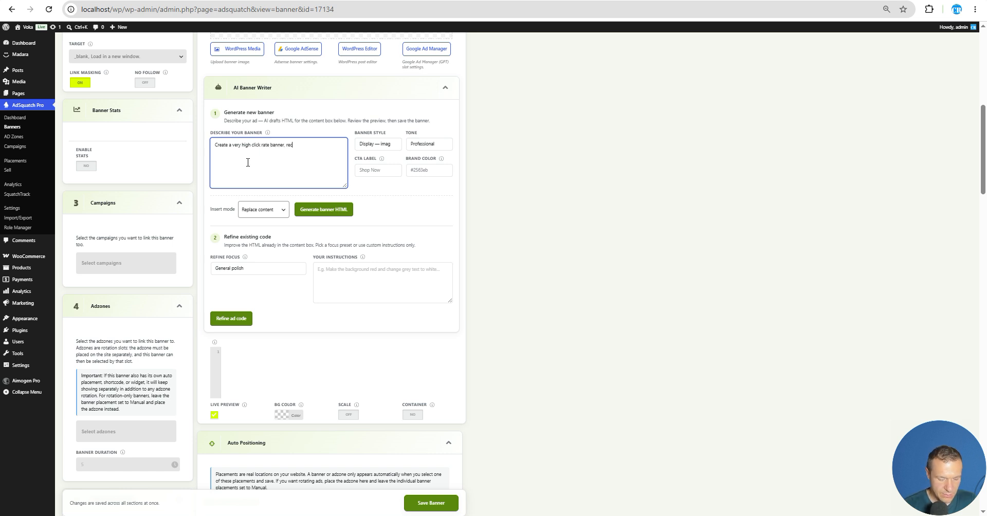
{"action": "type", "text": "nb"}
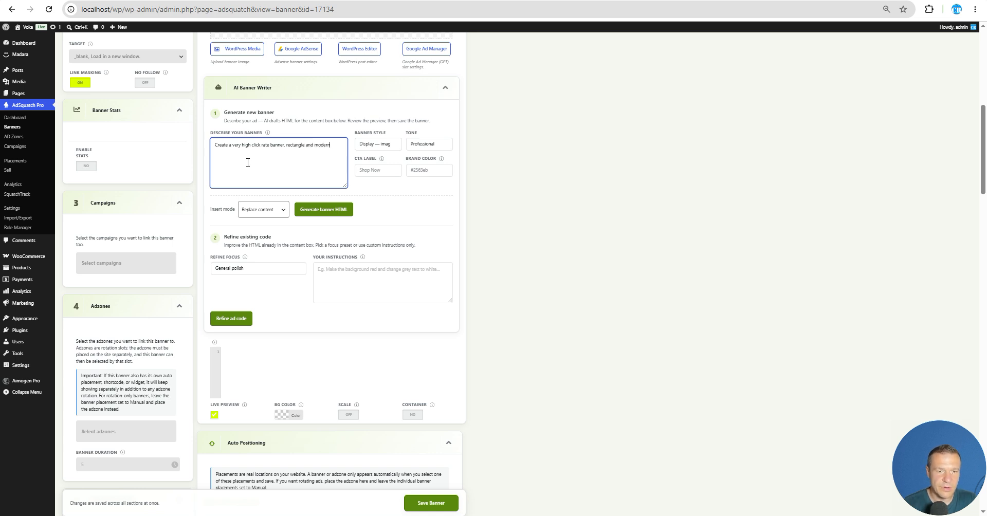
{"action": "left_click", "coordinate": [310, 211]}
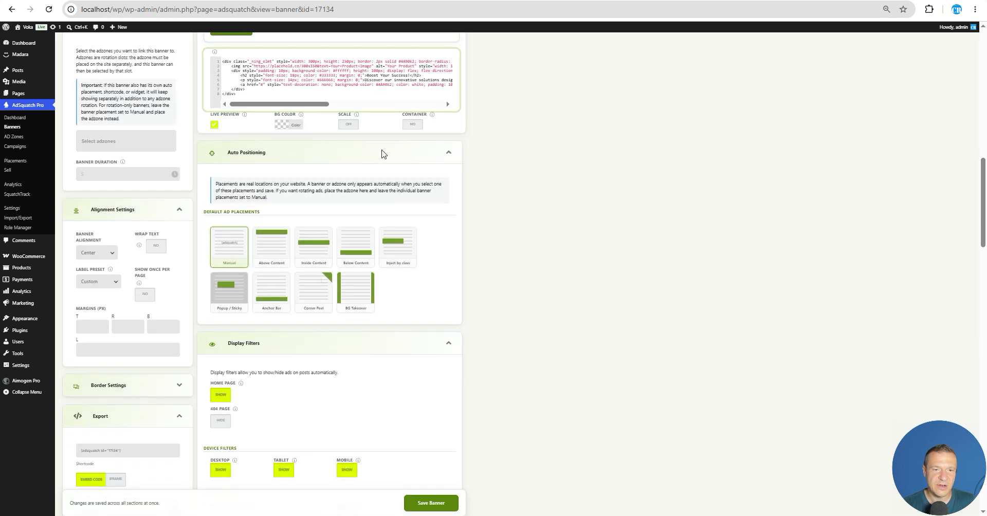
- Examine the generated banner's preview and its HTML code
{"action": "scroll", "coordinate": [389, 234], "scroll_direction": "up", "scroll_amount": 8}
{"action": "scroll", "coordinate": [389, 234], "scroll_direction": "up", "scroll_amount": 4}
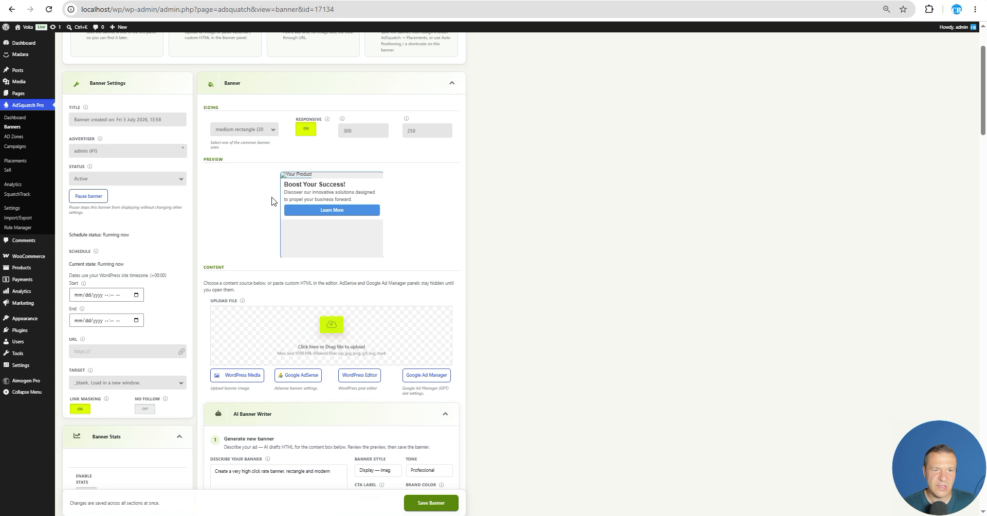
{"action": "scroll", "coordinate": [271, 201], "scroll_direction": "down", "scroll_amount": 8}
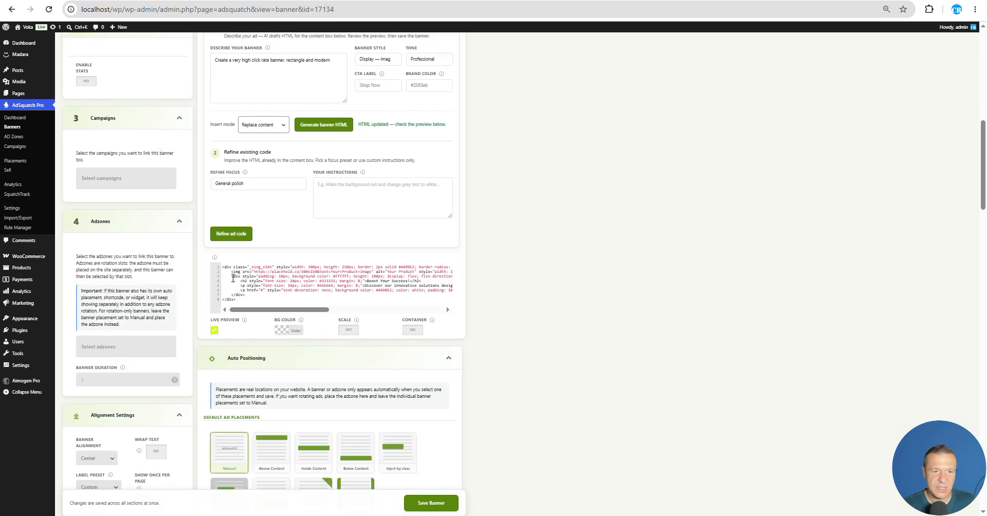
- Delete the placeholder image line from the AI-generated banner's HTML, check the banner preview, and save the banner
{"action": "left_click_drag", "start_coordinate": [232, 278], "coordinate": [233, 270]}
{"action": "key", "text": "BackSpace"}
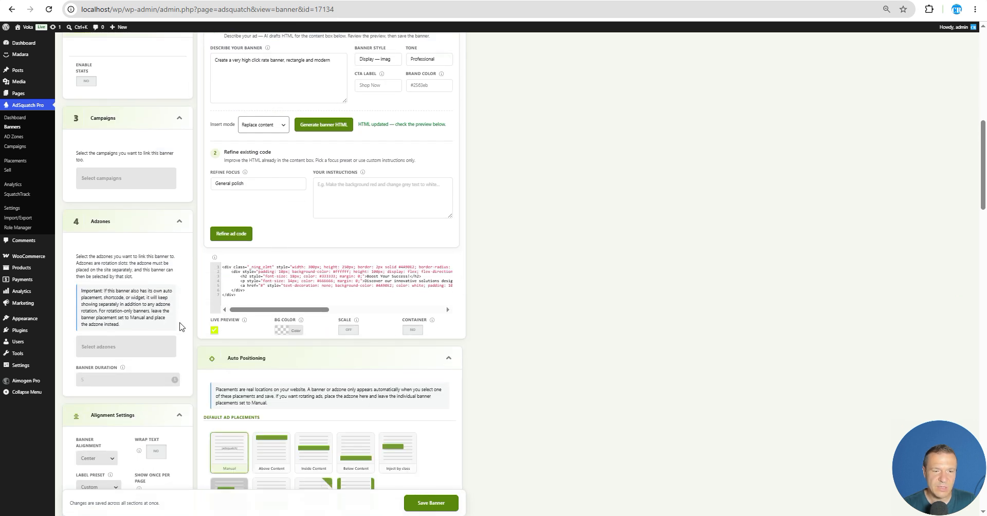
{"action": "scroll", "coordinate": [181, 326], "scroll_direction": "up", "scroll_amount": 10}
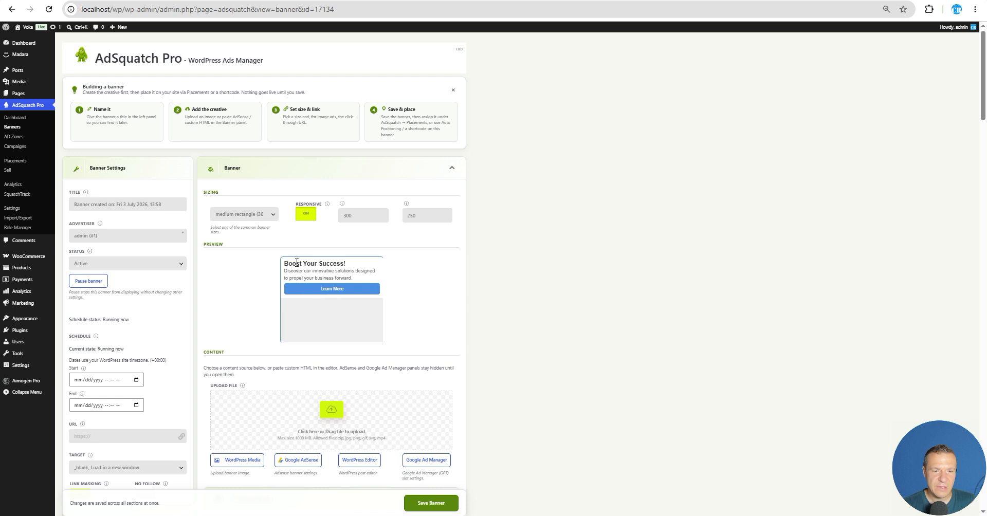
{"action": "scroll", "coordinate": [306, 294], "scroll_direction": "down", "scroll_amount": 2}
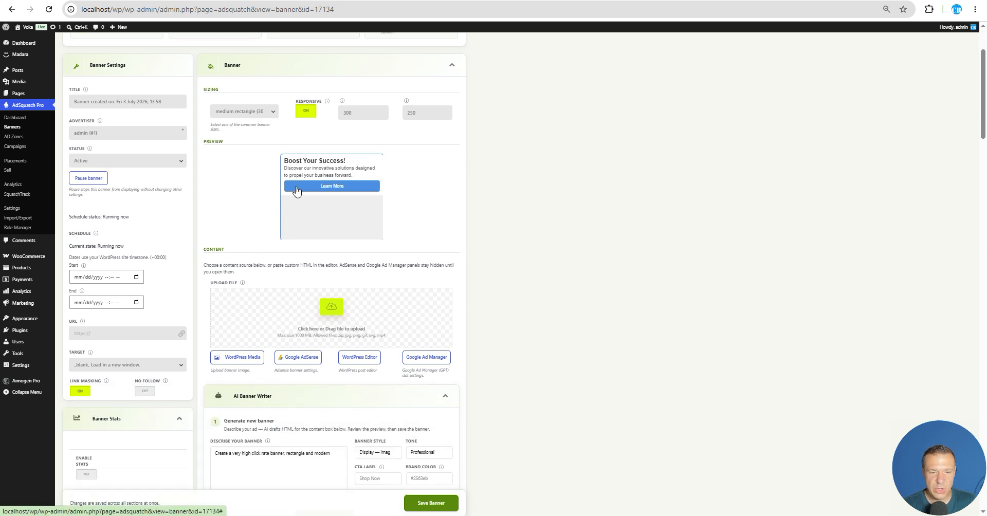
{"action": "scroll", "coordinate": [273, 264], "scroll_direction": "down", "scroll_amount": 5}
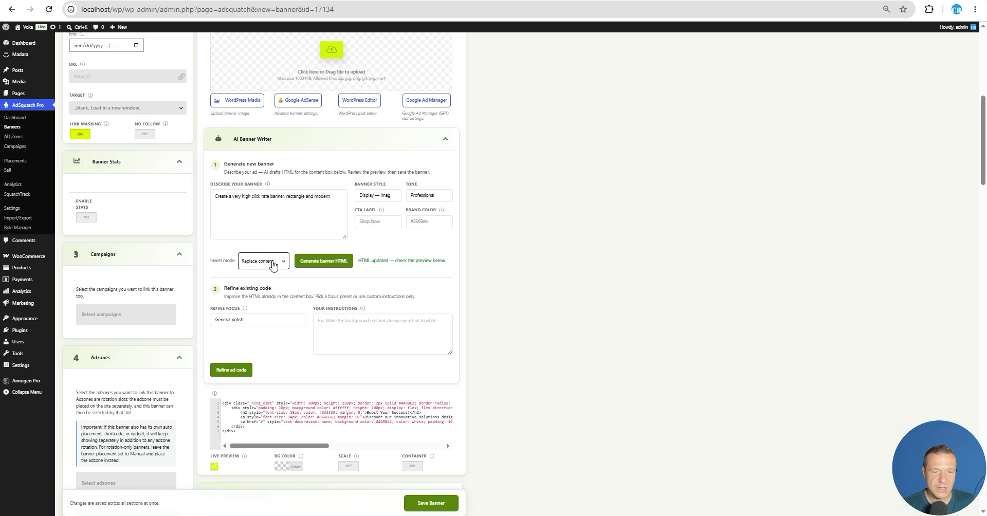
{"action": "scroll", "coordinate": [272, 265], "scroll_direction": "up", "scroll_amount": 7}
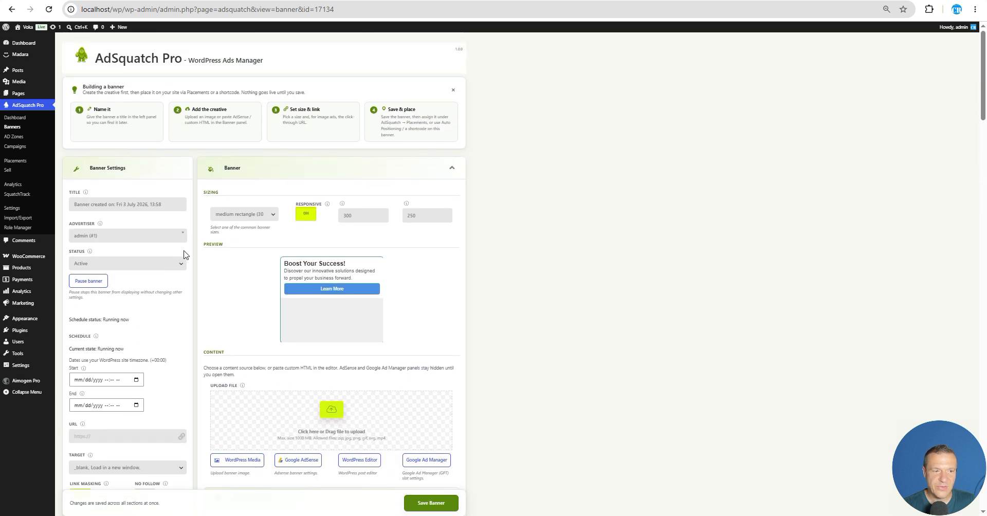
{"action": "left_click", "coordinate": [414, 500]}
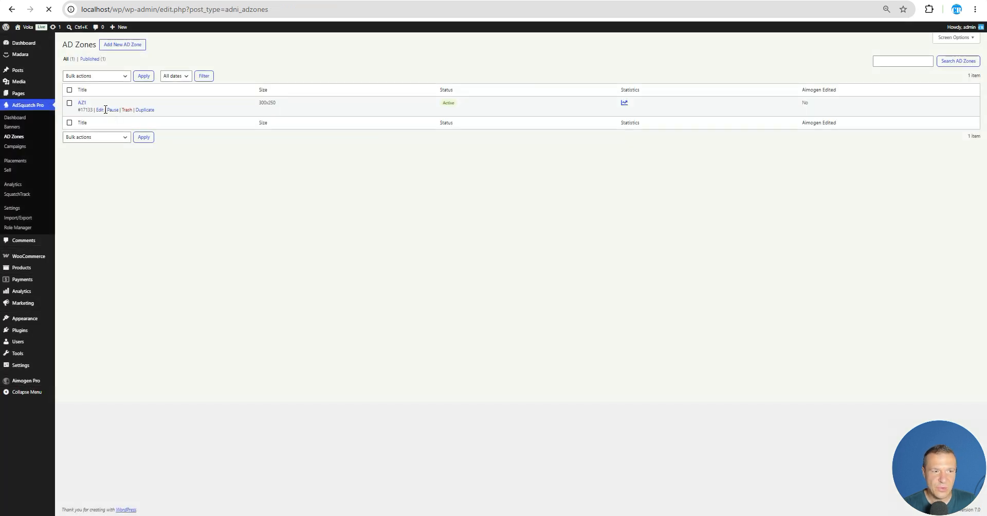
- Open the AZ1 ad zone for editing and look at its preview and linked banners
{"action": "left_click", "coordinate": [102, 113]}
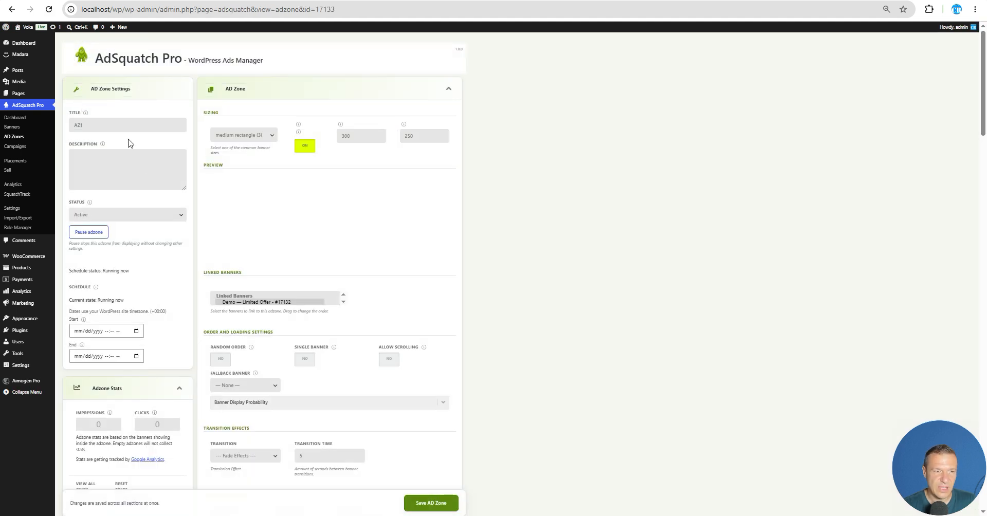
{"action": "scroll", "coordinate": [142, 278], "scroll_direction": "down", "scroll_amount": 3}
{"action": "scroll", "coordinate": [142, 278], "scroll_direction": "up", "scroll_amount": 3}
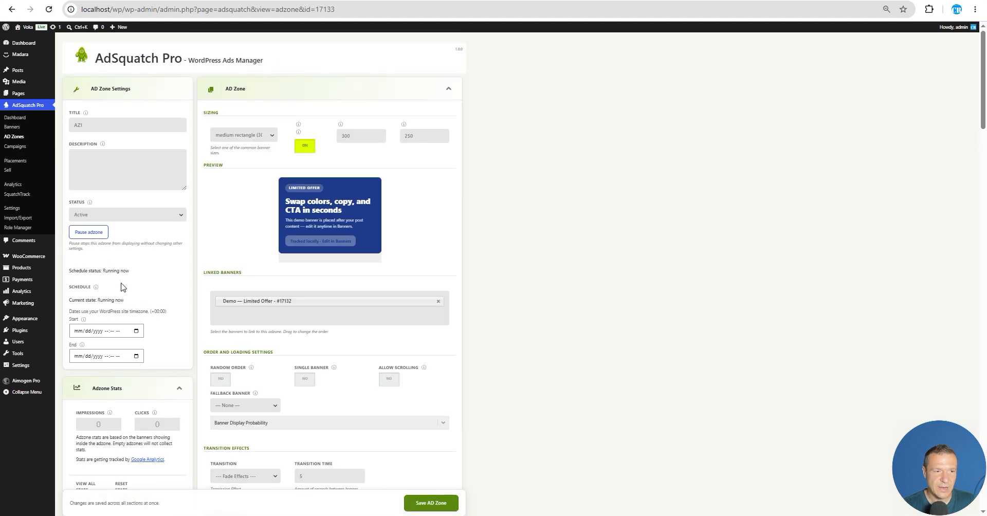
- Open the new AI-generated banner for editing, link it to the AZ1 ad zone, and save it
{"action": "left_click", "coordinate": [12, 127]}
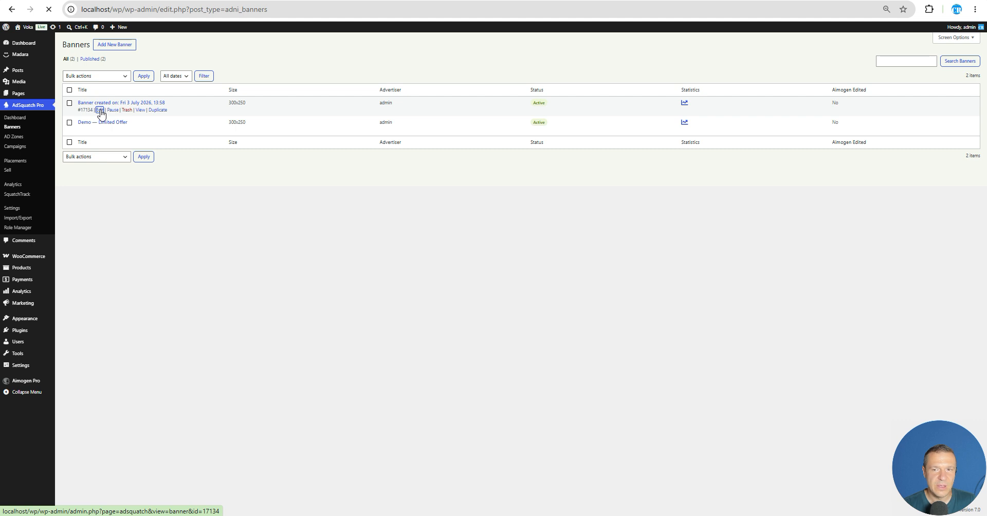
{"action": "scroll", "coordinate": [136, 257], "scroll_direction": "down", "scroll_amount": 10}
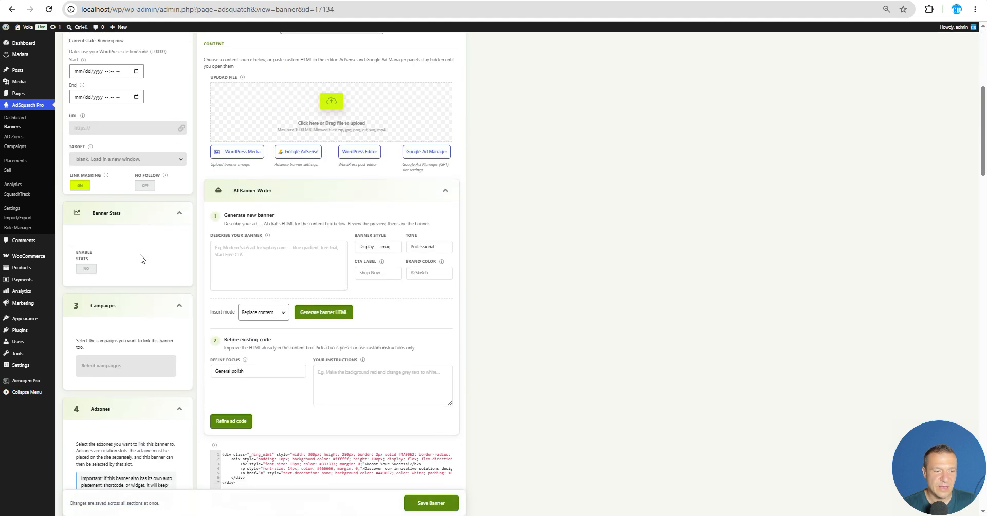
{"action": "scroll", "coordinate": [130, 267], "scroll_direction": "down", "scroll_amount": 1}
{"action": "left_click", "coordinate": [106, 323]}
{"action": "left_click", "coordinate": [107, 345]}
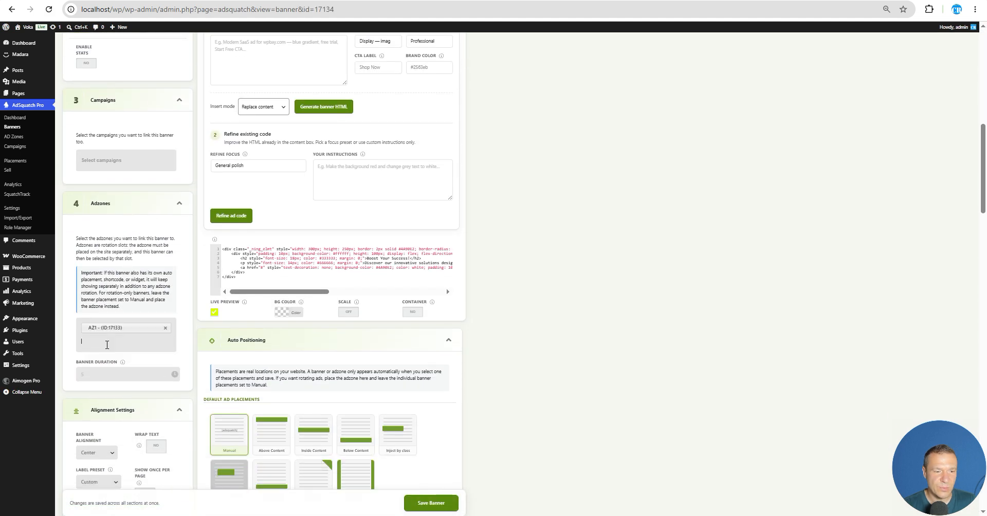
{"action": "left_click", "coordinate": [446, 503]}
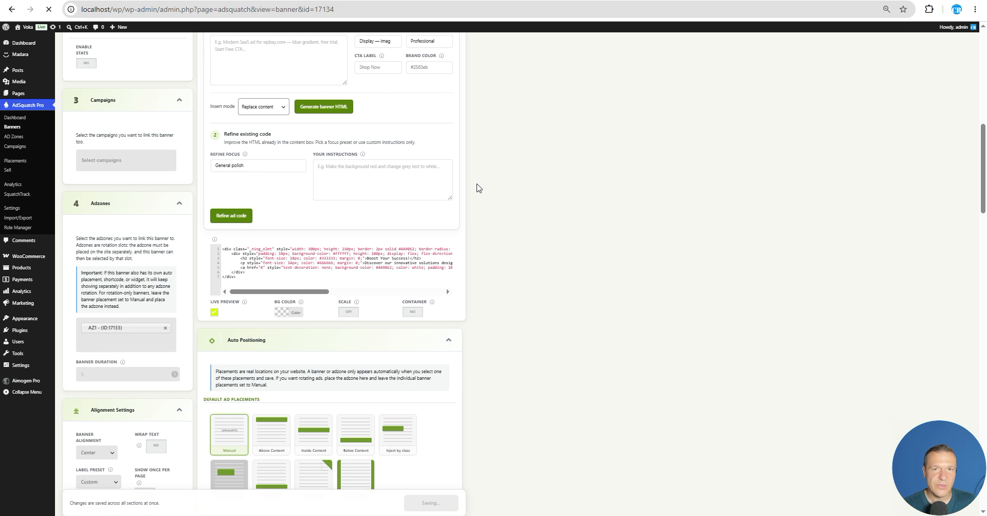
- Reload the "Book a meeting with us" post to check its ads, and review the saved banner's preview and HTML code
{"action": "left_click", "coordinate": [468, 0]}
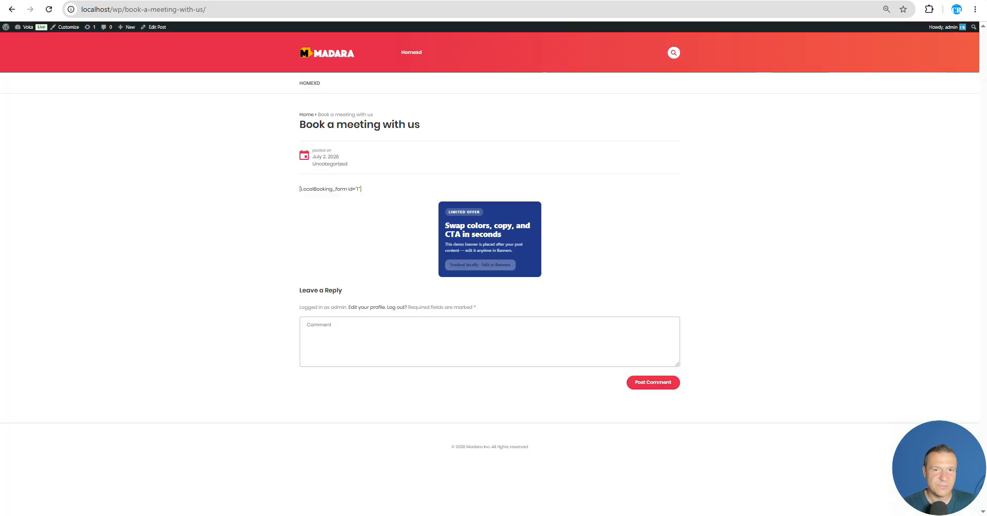
{"action": "left_click", "coordinate": [53, 10]}
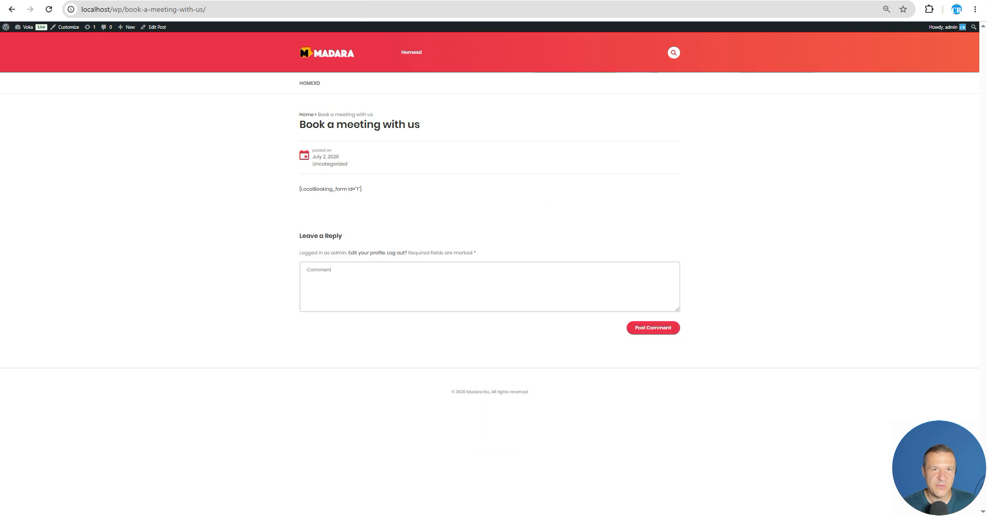
{"action": "left_click", "coordinate": [375, 0]}
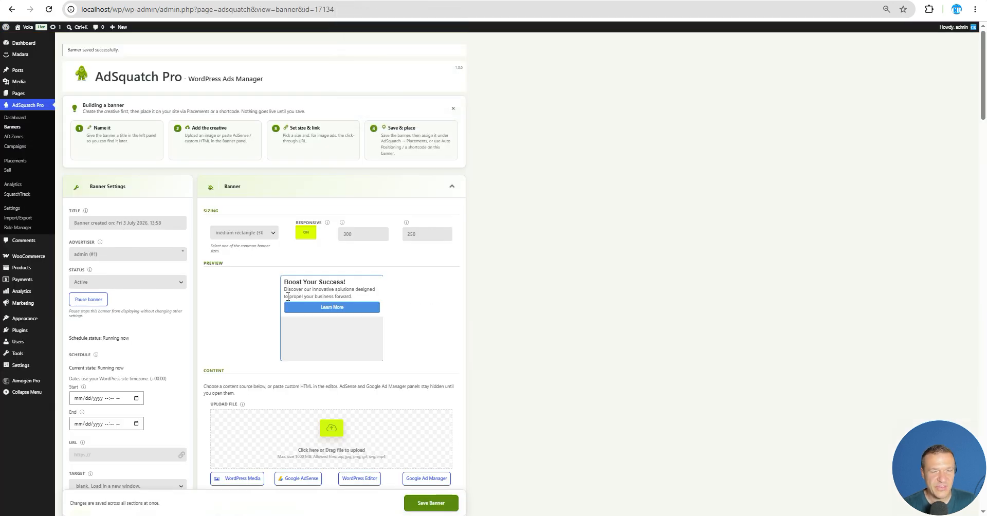
{"action": "scroll", "coordinate": [237, 308], "scroll_direction": "down", "scroll_amount": 3}
{"action": "scroll", "coordinate": [237, 308], "scroll_direction": "down", "scroll_amount": 5}
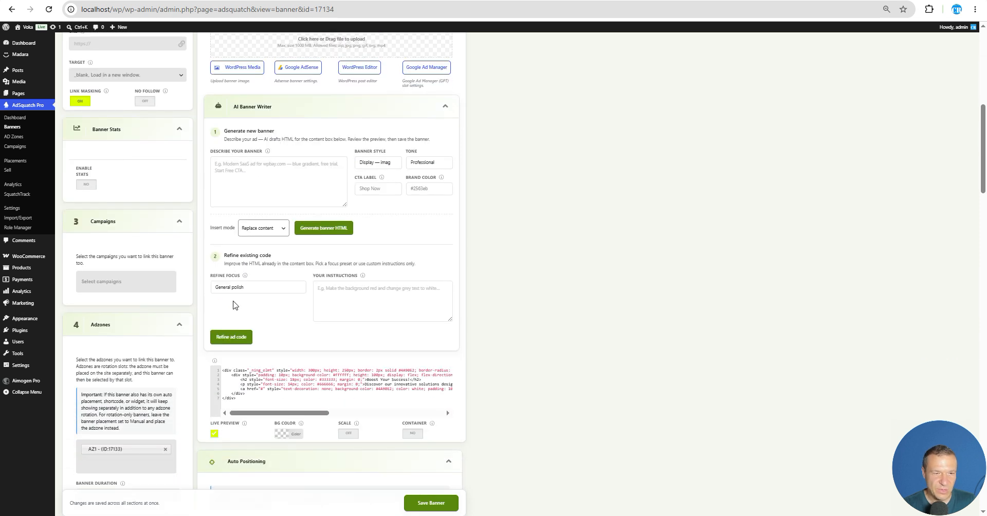
{"action": "scroll", "coordinate": [233, 305], "scroll_direction": "up", "scroll_amount": 3}
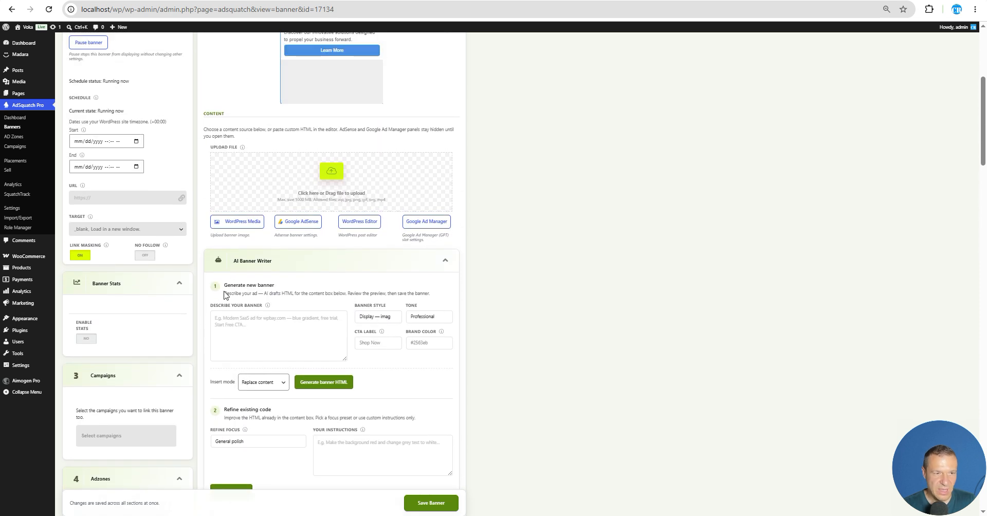
{"action": "scroll", "coordinate": [224, 294], "scroll_direction": "up", "scroll_amount": 3}
- Turn on Random Order for the banners linked to the AZ1 ad zone and save the ad zone
{"action": "left_click", "coordinate": [14, 136]}
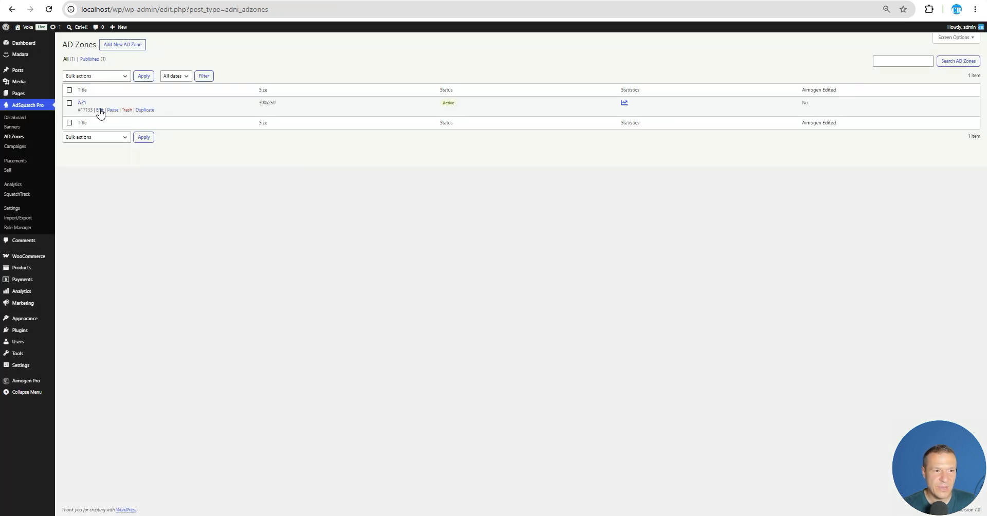
{"action": "left_click", "coordinate": [99, 109]}
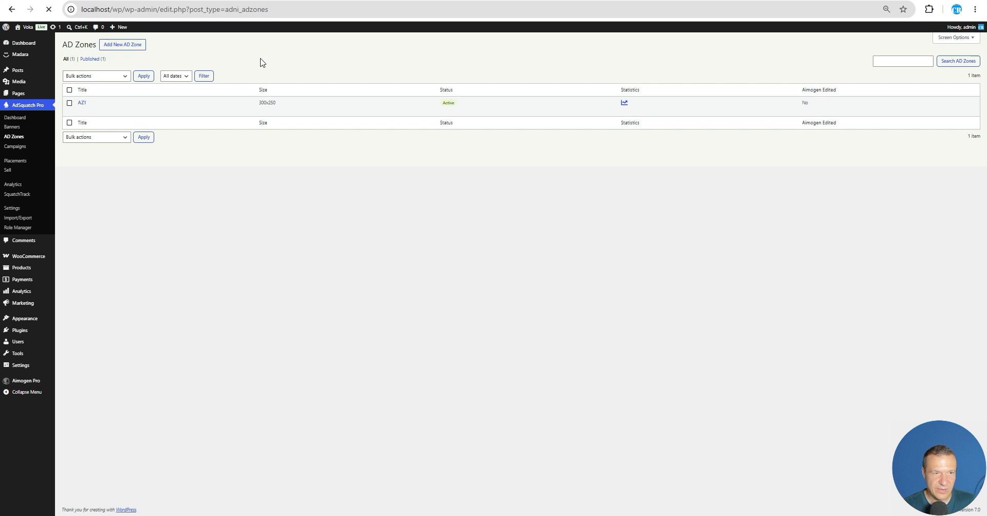
{"action": "scroll", "coordinate": [159, 179], "scroll_direction": "down", "scroll_amount": 2}
{"action": "scroll", "coordinate": [177, 183], "scroll_direction": "up", "scroll_amount": 1}
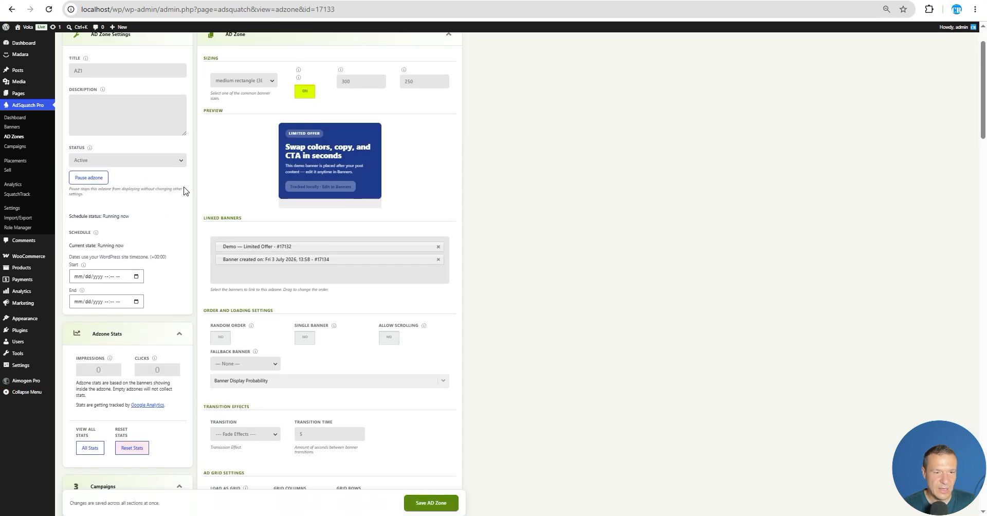
{"action": "scroll", "coordinate": [219, 168], "scroll_direction": "down", "scroll_amount": 2}
{"action": "scroll", "coordinate": [233, 193], "scroll_direction": "down", "scroll_amount": 1}
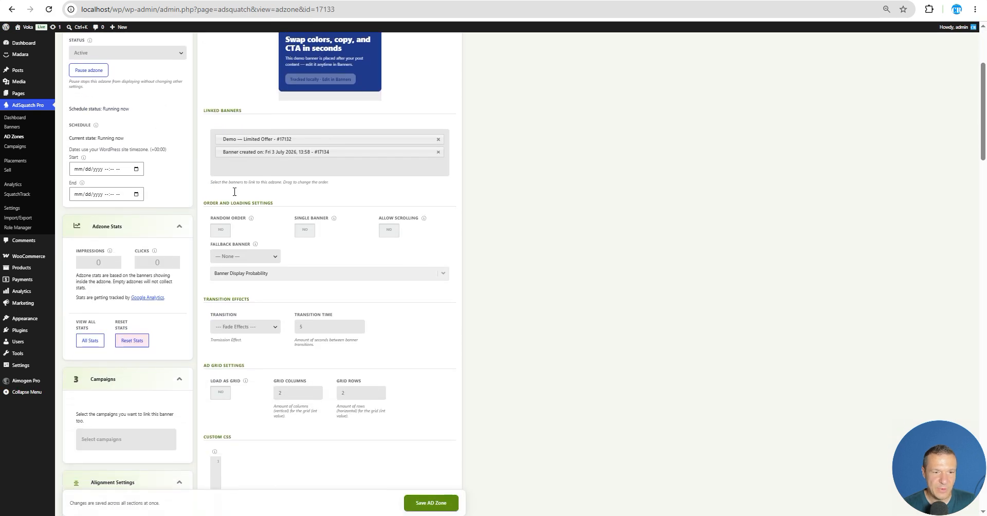
{"action": "left_click", "coordinate": [220, 190]}
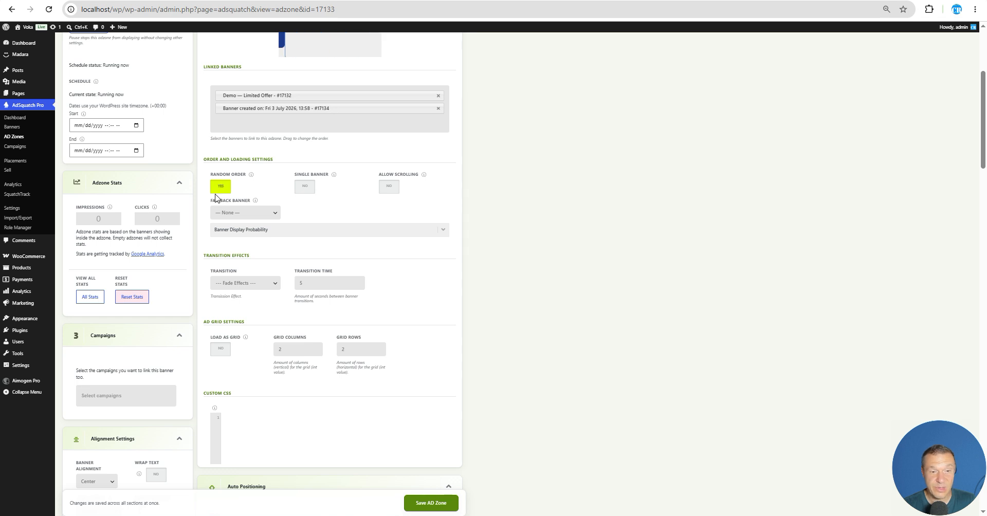
{"action": "scroll", "coordinate": [221, 190], "scroll_direction": "up", "scroll_amount": 2}
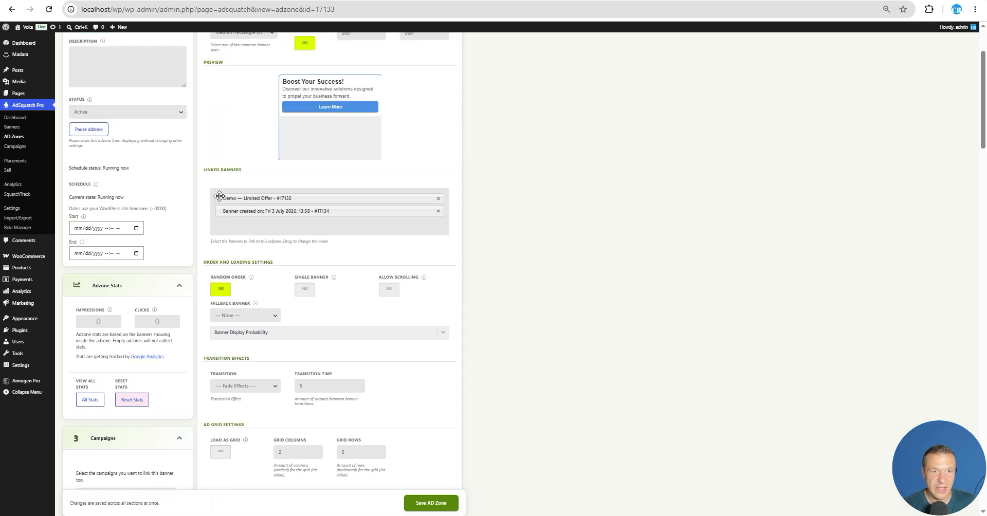
{"action": "left_click", "coordinate": [431, 503]}
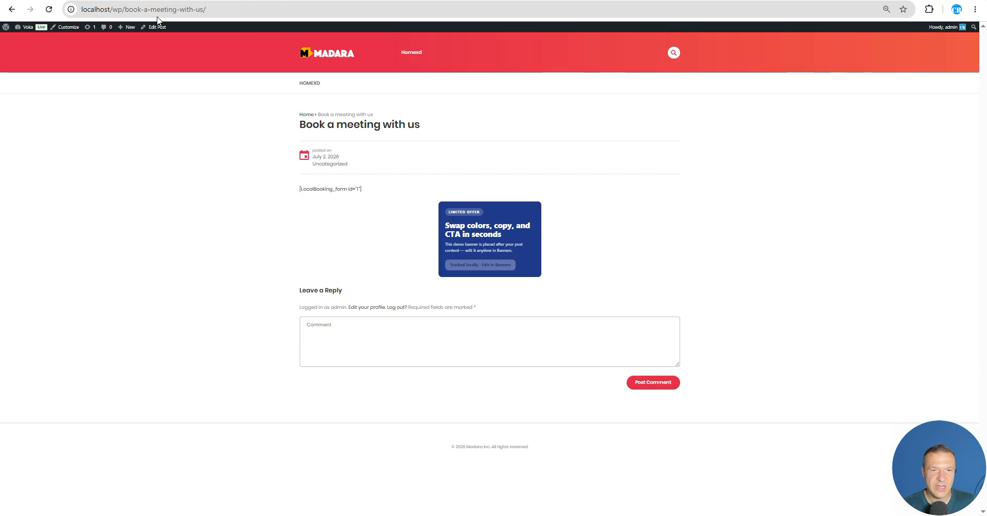
- Reload the "Book a meeting with us" post twice to check the banner rotation, and look over the AZ1 ad zone settings
{"action": "left_click", "coordinate": [52, 12]}
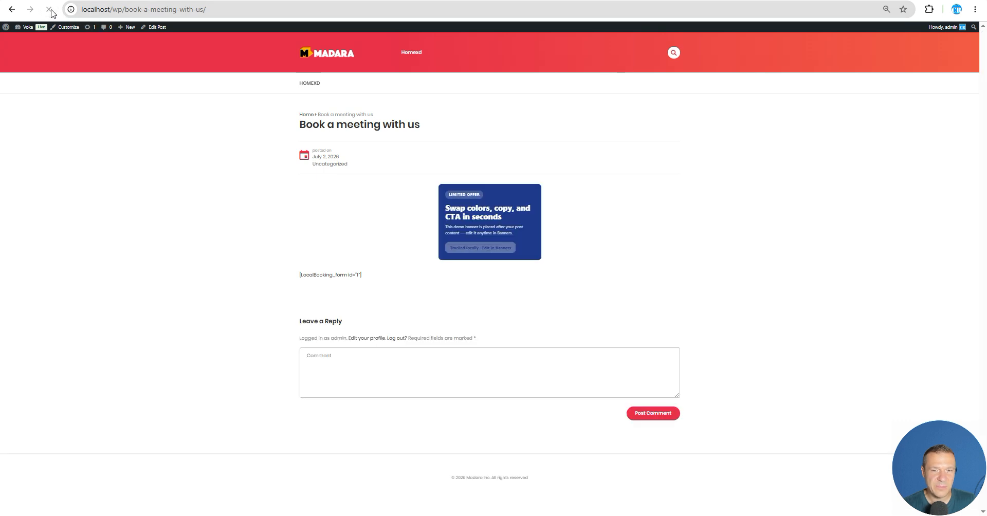
{"action": "left_click", "coordinate": [49, 10]}
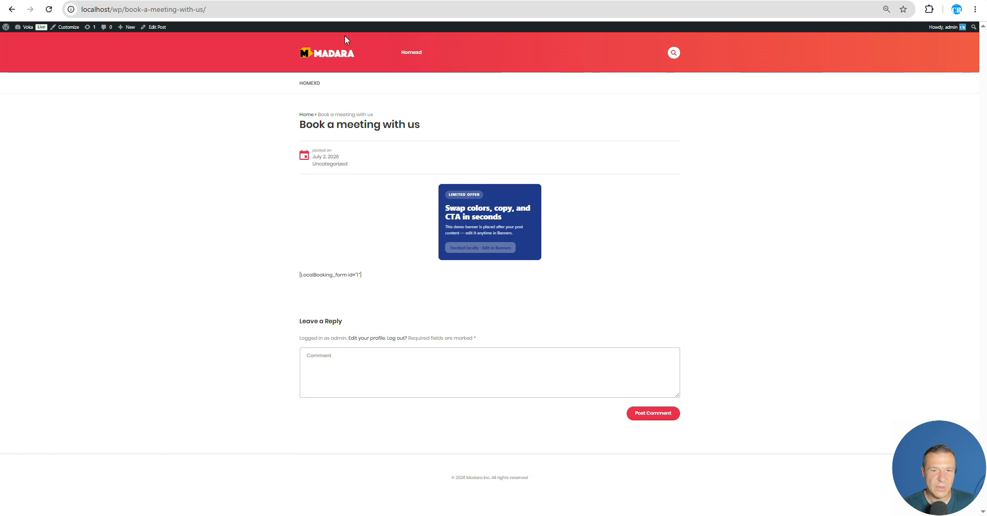
{"action": "left_click", "coordinate": [374, 0]}
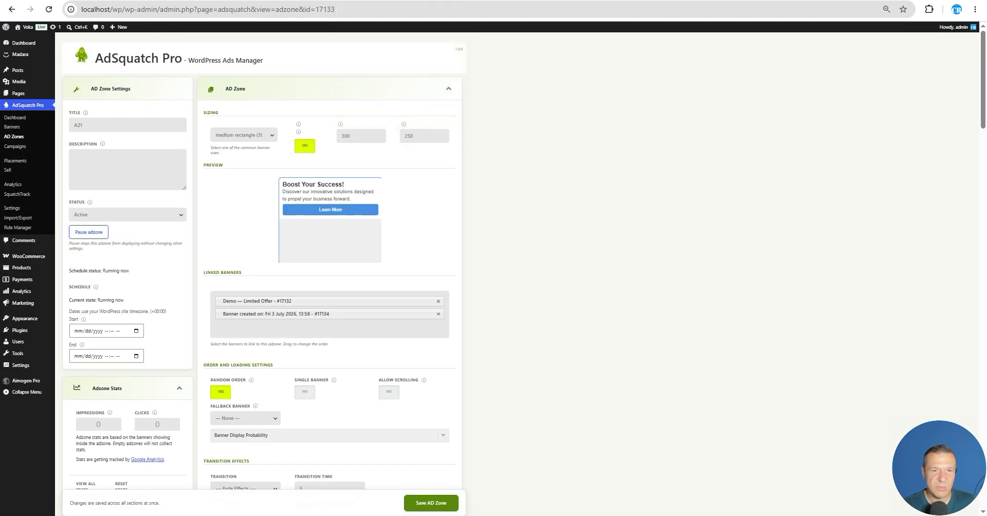
{"action": "scroll", "coordinate": [230, 246], "scroll_direction": "down", "scroll_amount": 6}
{"action": "scroll", "coordinate": [238, 242], "scroll_direction": "up", "scroll_amount": 6}
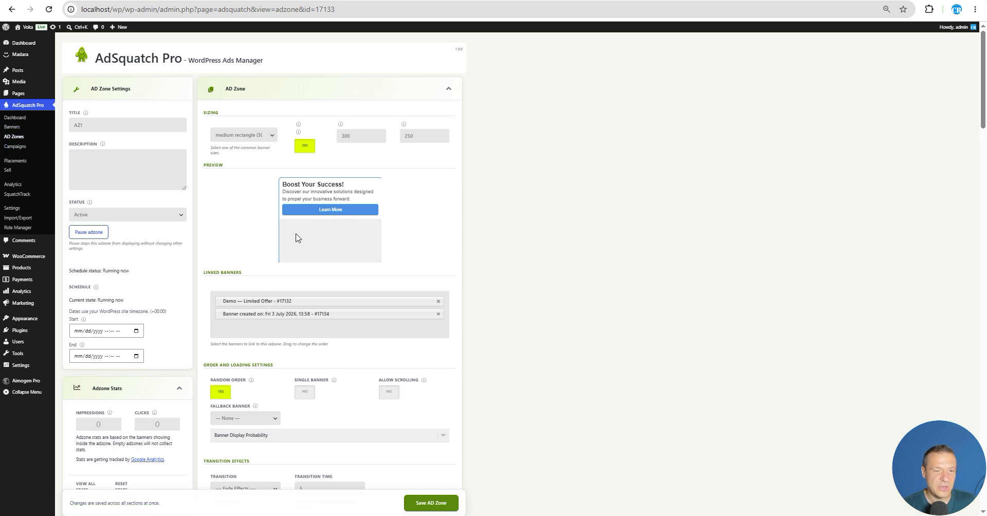
- Start a new ad campaign and look at the month choices for its start date
{"action": "left_click", "coordinate": [23, 150]}
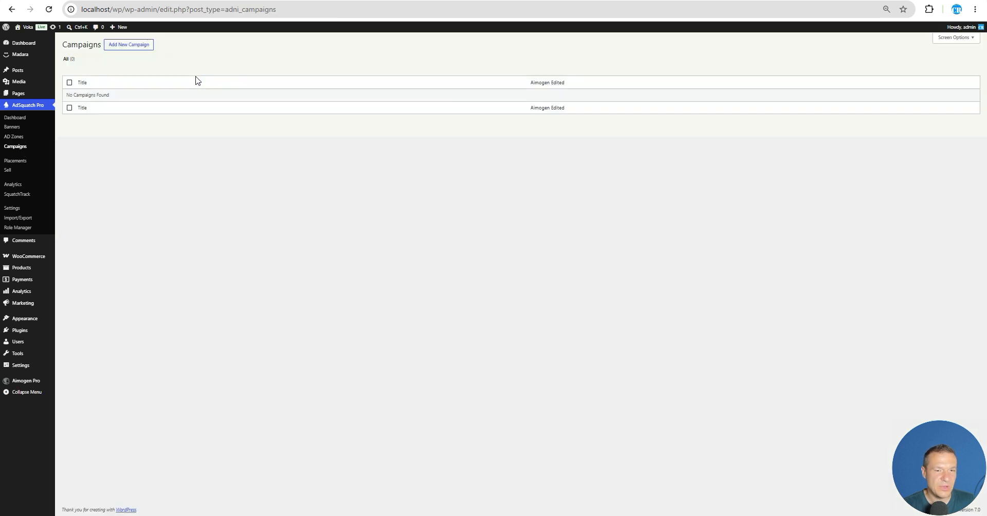
{"action": "left_click", "coordinate": [124, 47]}
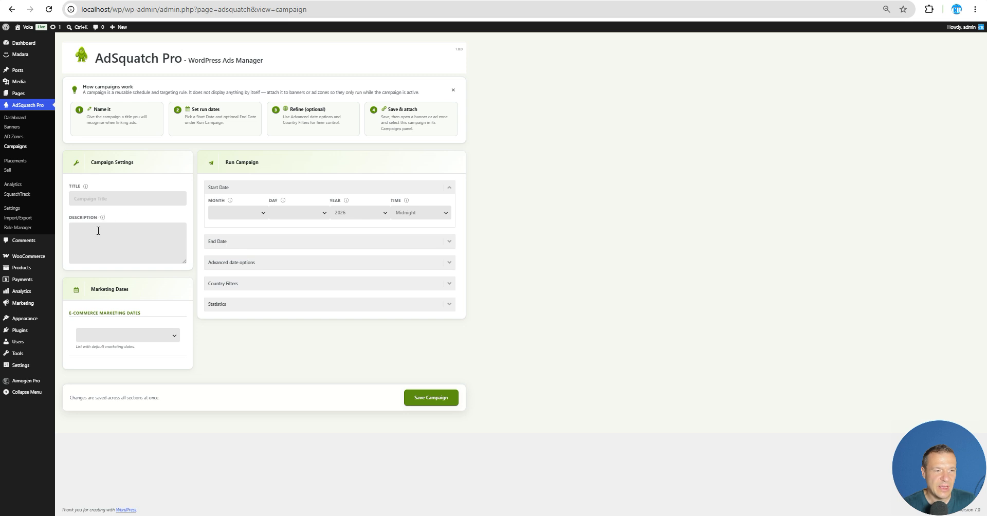
{"action": "left_click", "coordinate": [248, 216]}
{"action": "left_click", "coordinate": [246, 218]}
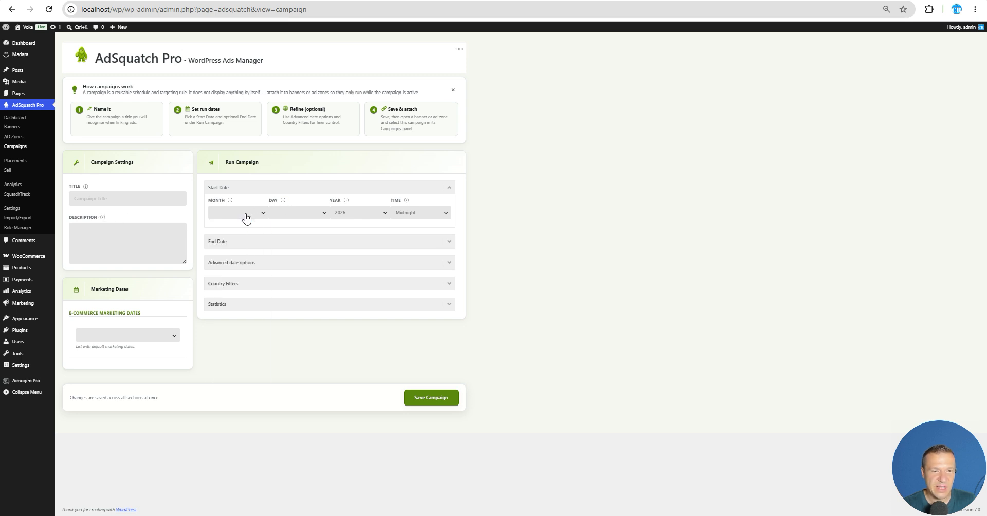
- Expand the campaign's End Date, Country Filters, Statistics and Advanced date options sections and examine their settings
{"action": "left_click", "coordinate": [448, 242]}
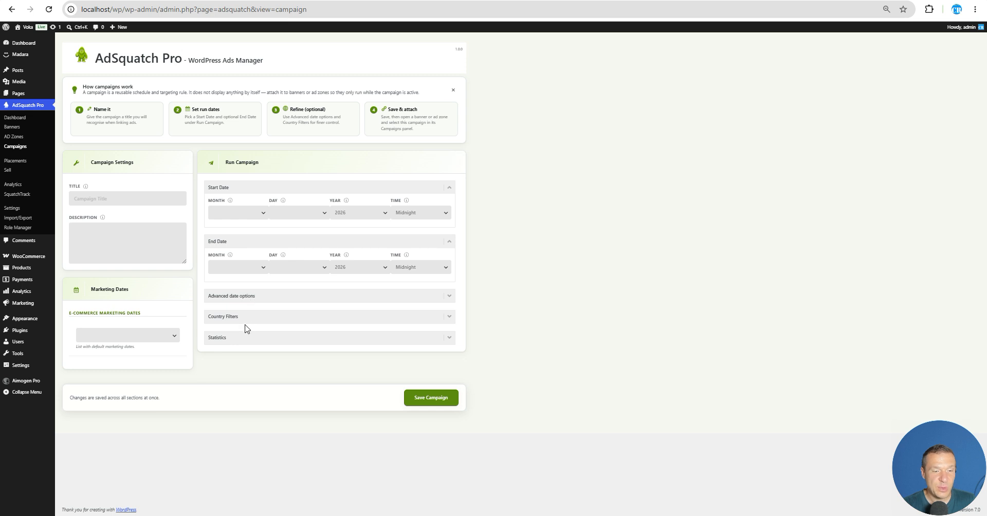
{"action": "left_click", "coordinate": [448, 316]}
{"action": "left_click", "coordinate": [451, 377]}
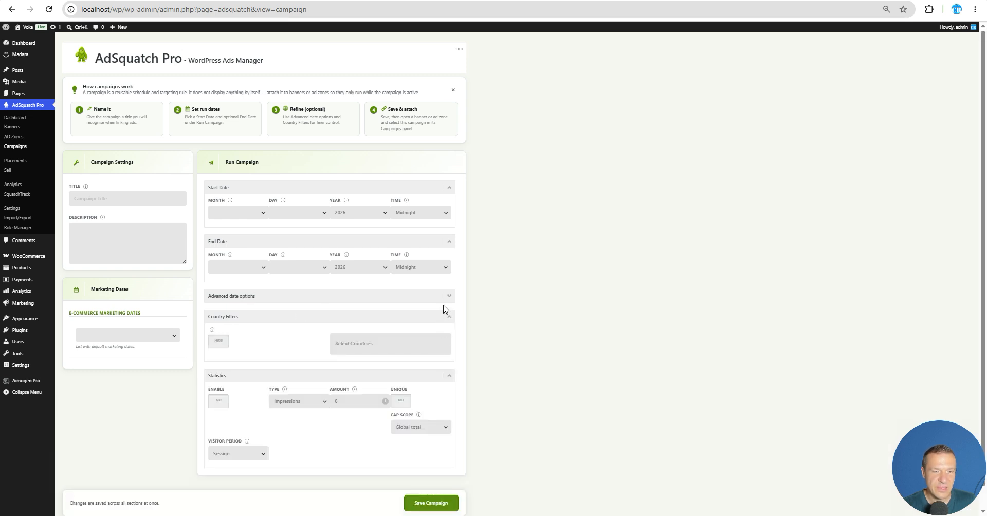
{"action": "left_click", "coordinate": [448, 297]}
{"action": "scroll", "coordinate": [166, 278], "scroll_direction": "down", "scroll_amount": 2}
{"action": "scroll", "coordinate": [166, 278], "scroll_direction": "up", "scroll_amount": 2}
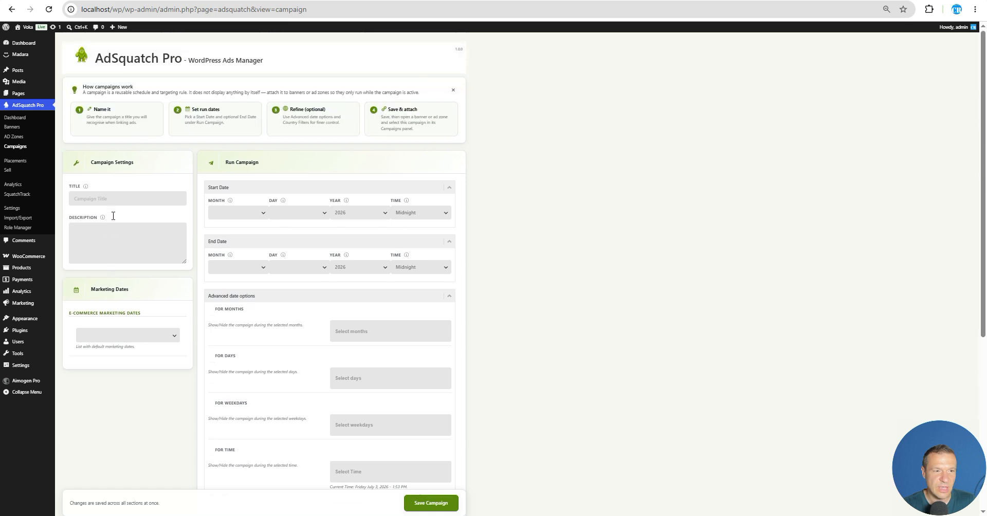
{"action": "scroll", "coordinate": [170, 295], "scroll_direction": "down", "scroll_amount": 3}
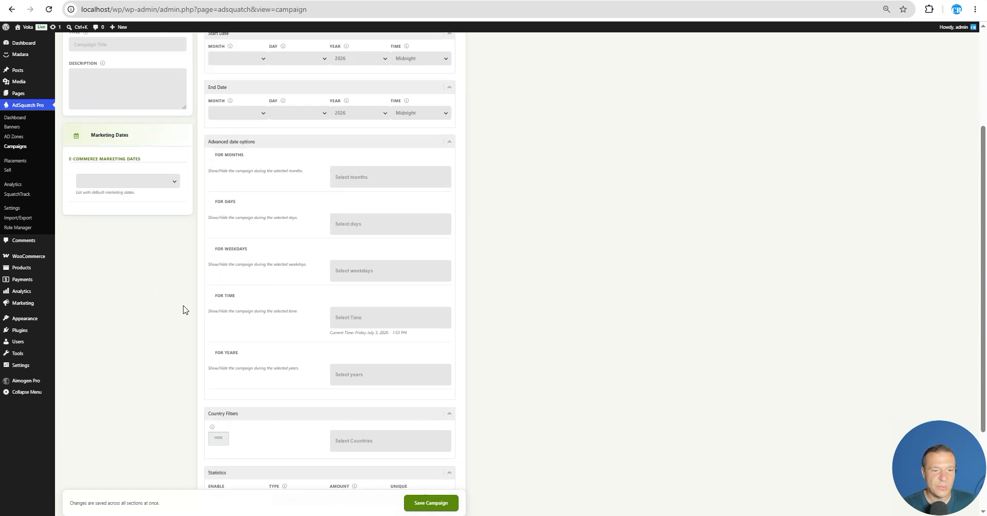
- Open the banner created on 3 July 2026 and the Demo — Limited Offer banner from the banner list to review their settings
{"action": "scroll", "coordinate": [185, 308], "scroll_direction": "up", "scroll_amount": 3}
{"action": "left_click", "coordinate": [13, 127]}
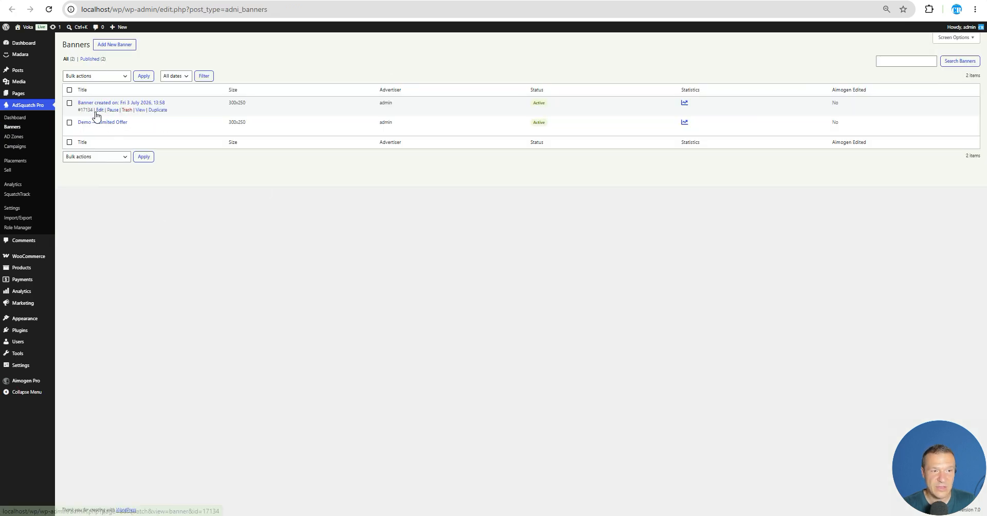
{"action": "left_click", "coordinate": [98, 110]}
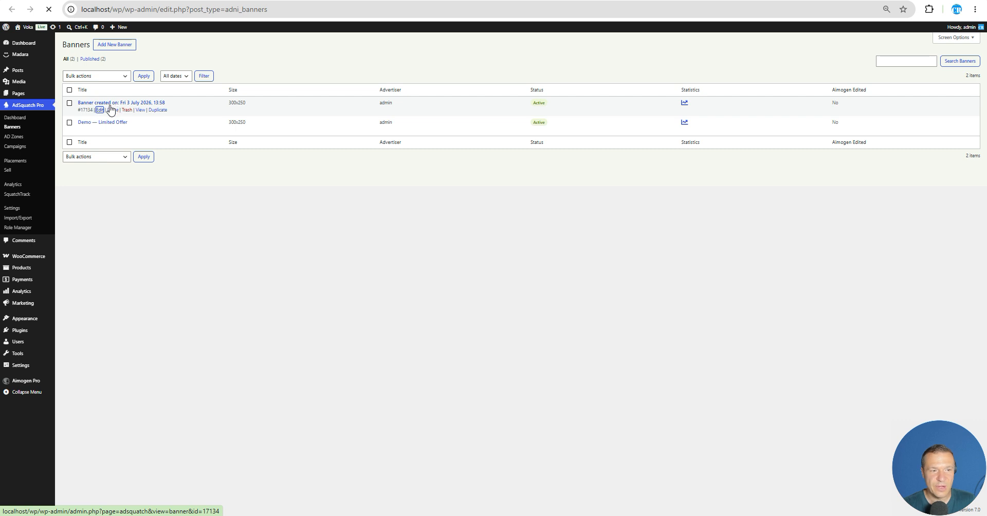
{"action": "scroll", "coordinate": [147, 190], "scroll_direction": "down", "scroll_amount": 5}
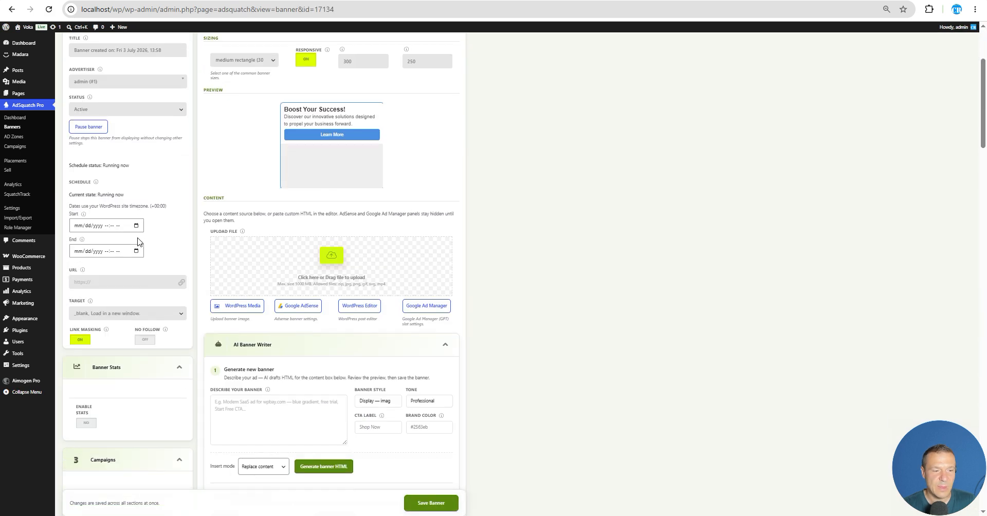
{"action": "scroll", "coordinate": [141, 237], "scroll_direction": "down", "scroll_amount": 5}
{"action": "left_click", "coordinate": [93, 212]}
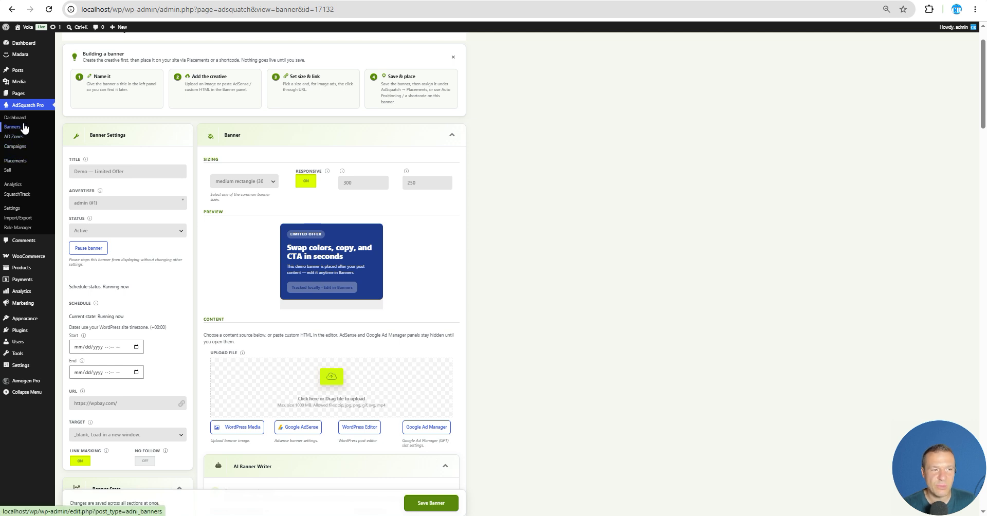
- Open the ad placements and read the setup guide, including how assigned ads rotate and how fallbacks work, plus the Before Content options
{"action": "left_click", "coordinate": [13, 161]}
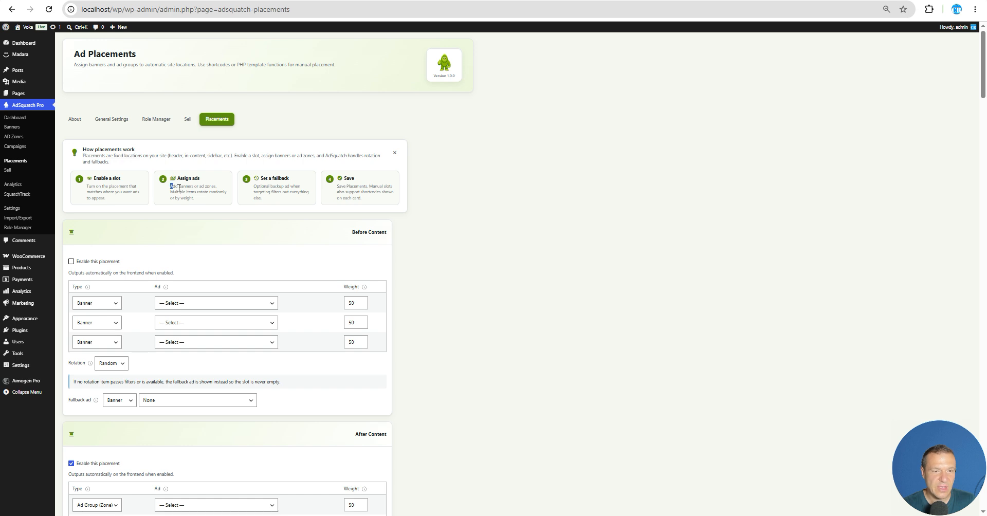
{"action": "left_click_drag", "start_coordinate": [179, 188], "coordinate": [216, 200]}
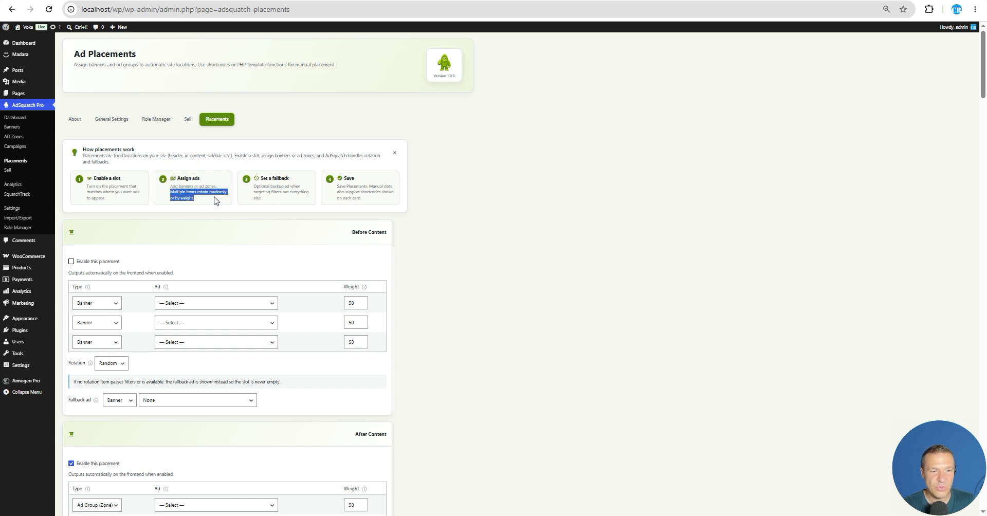
{"action": "left_click_drag", "start_coordinate": [260, 179], "coordinate": [286, 179]}
{"action": "left_click", "coordinate": [291, 181]}
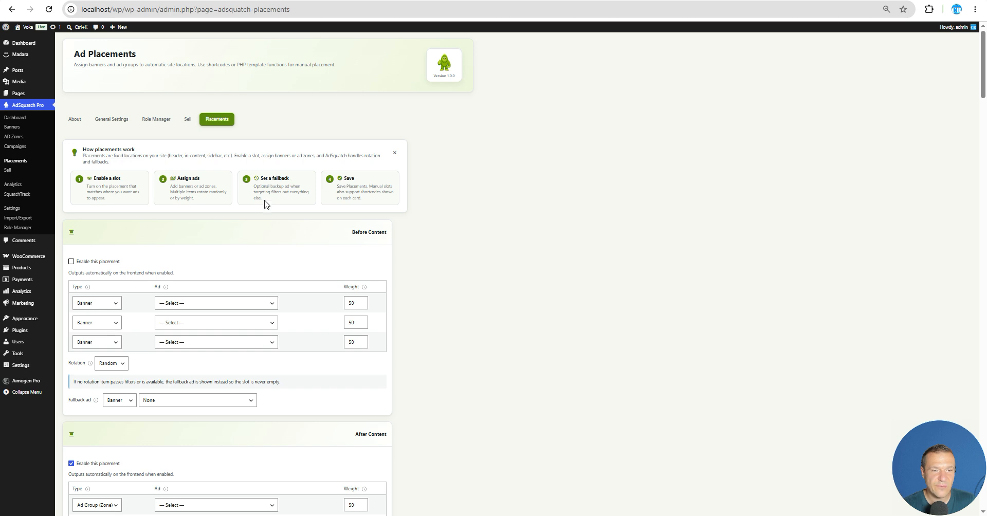
{"action": "scroll", "coordinate": [175, 267], "scroll_direction": "down", "scroll_amount": 3}
{"action": "scroll", "coordinate": [141, 222], "scroll_direction": "down", "scroll_amount": 3}
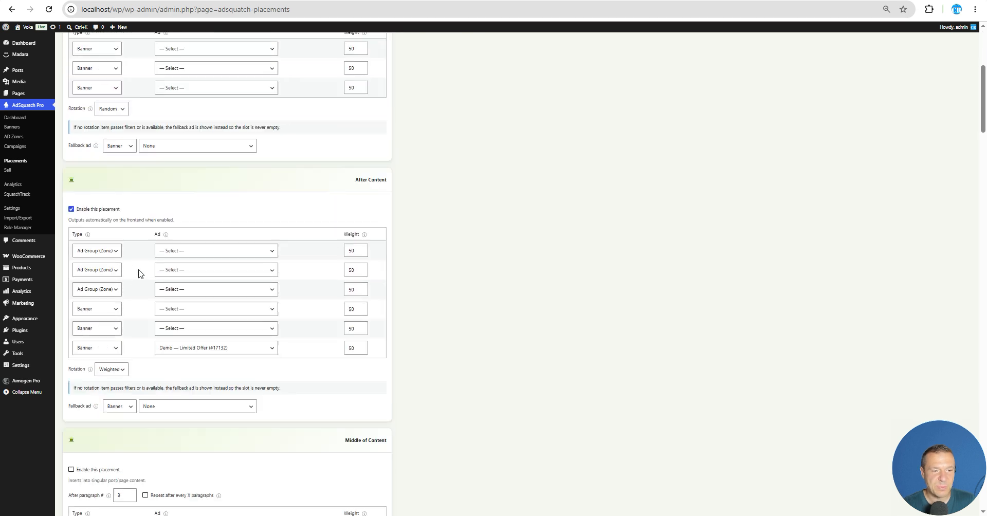
{"action": "scroll", "coordinate": [260, 202], "scroll_direction": "up", "scroll_amount": 6}
{"action": "scroll", "coordinate": [333, 247], "scroll_direction": "down", "scroll_amount": 3}
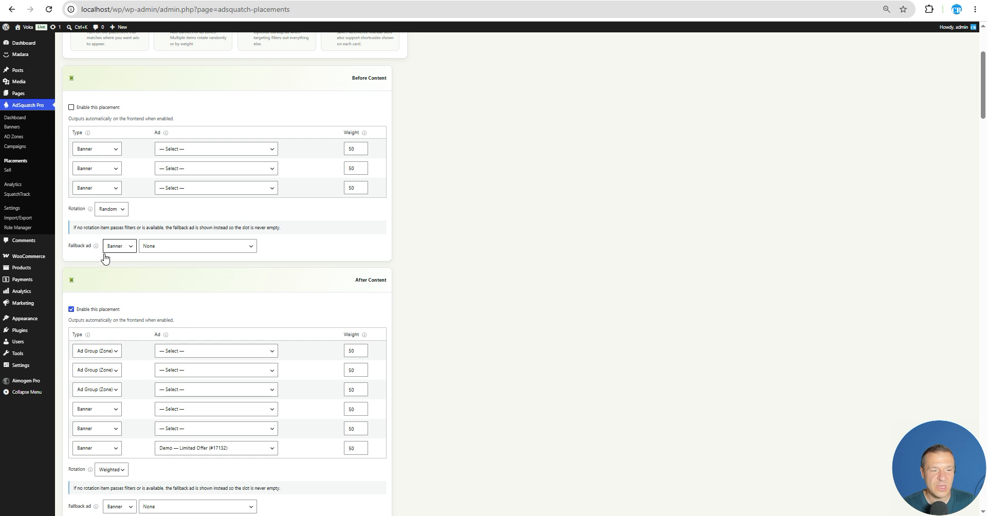
- Disable the After Content and Site Header placements and save the placements
{"action": "scroll", "coordinate": [102, 255], "scroll_direction": "down", "scroll_amount": 3}
{"action": "left_click", "coordinate": [72, 156]}
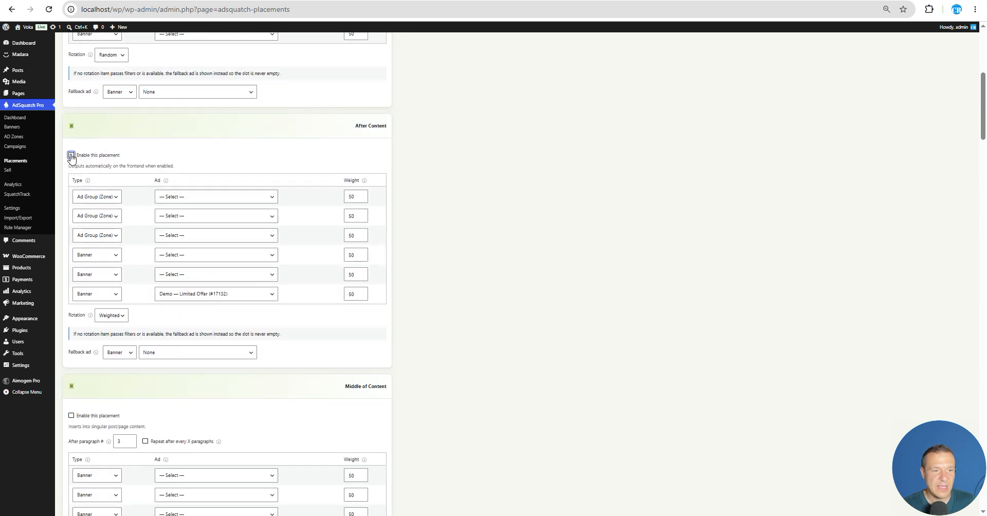
{"action": "scroll", "coordinate": [77, 177], "scroll_direction": "down", "scroll_amount": 8}
{"action": "left_click", "coordinate": [71, 225]}
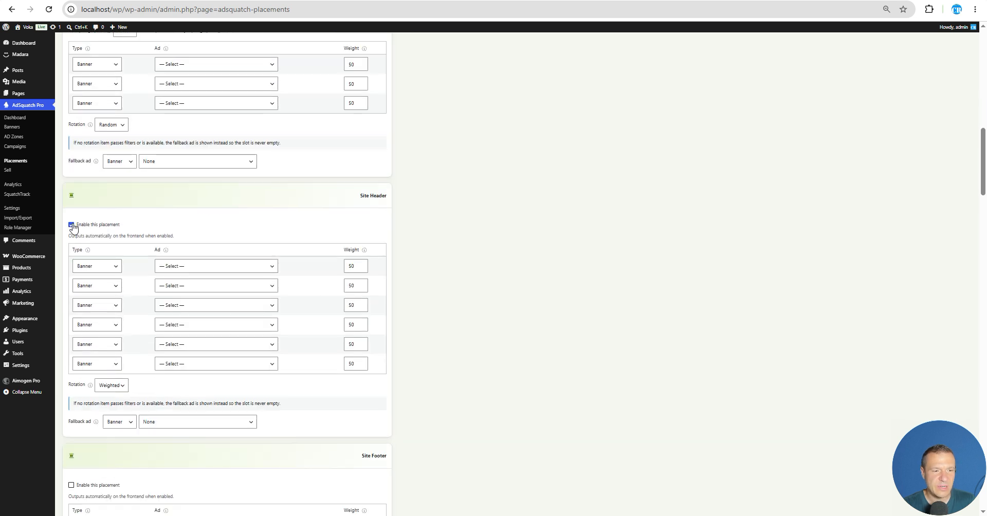
{"action": "left_click", "coordinate": [71, 225]}
{"action": "scroll", "coordinate": [72, 228], "scroll_direction": "down", "scroll_amount": 8}
{"action": "scroll", "coordinate": [72, 260], "scroll_direction": "up", "scroll_amount": 5}
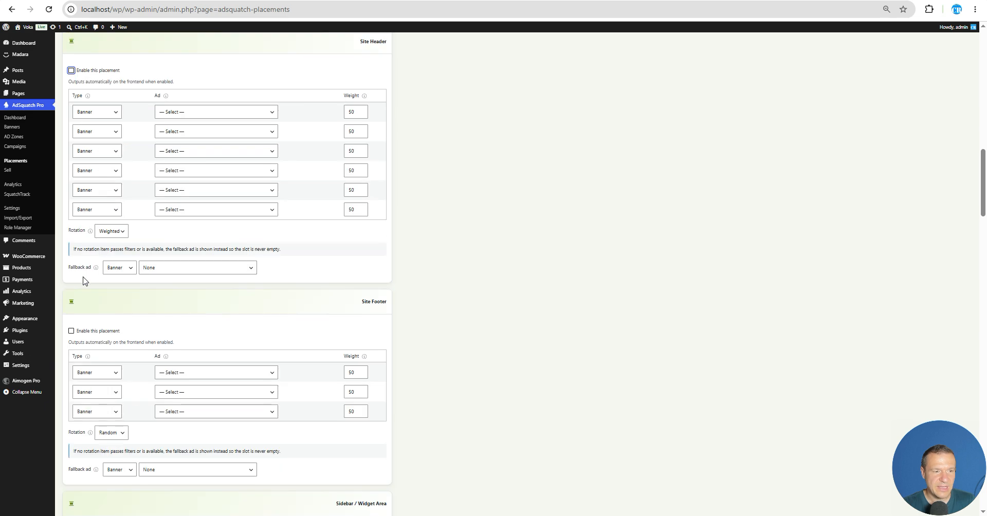
{"action": "scroll", "coordinate": [85, 280], "scroll_direction": "down", "scroll_amount": 15}
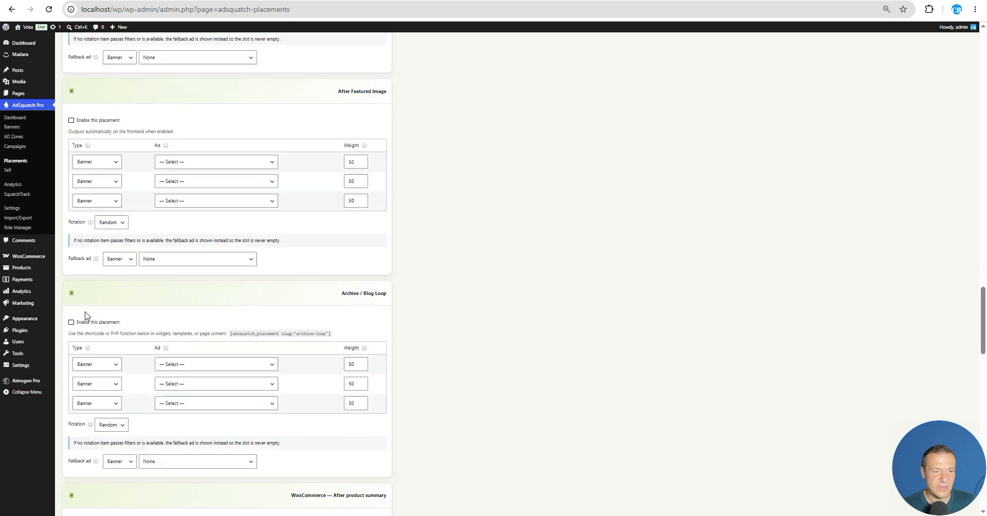
{"action": "scroll", "coordinate": [86, 315], "scroll_direction": "down", "scroll_amount": 15}
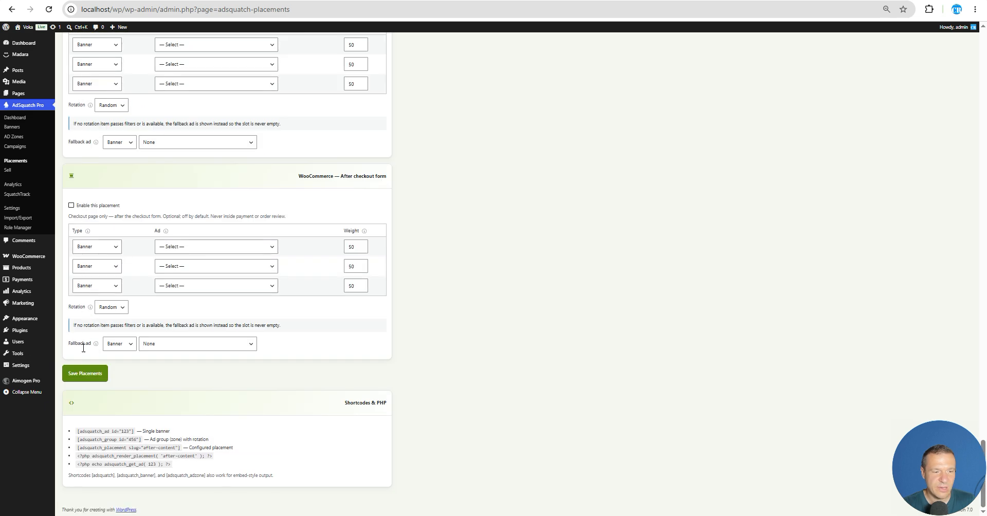
{"action": "scroll", "coordinate": [92, 375], "scroll_direction": "up", "scroll_amount": 20}
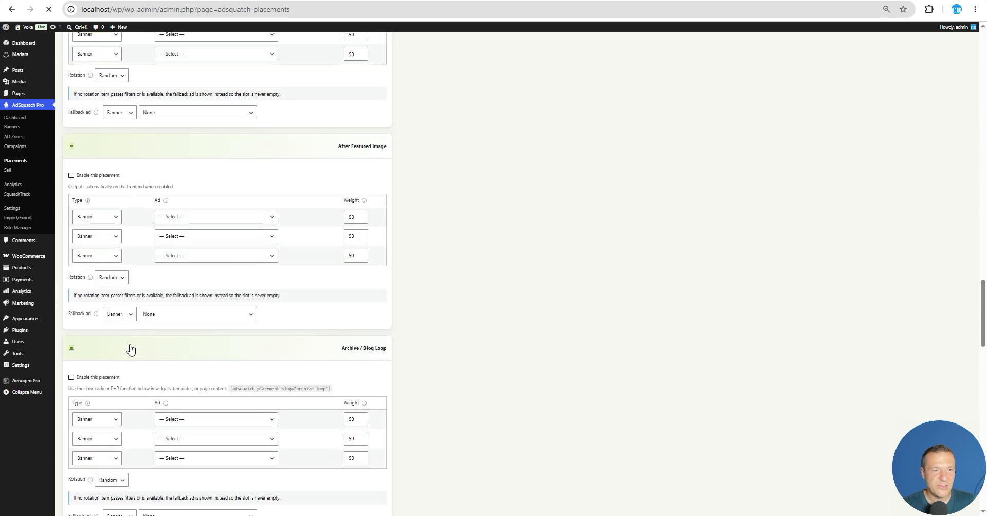
{"action": "scroll", "coordinate": [130, 349], "scroll_direction": "up", "scroll_amount": 5}
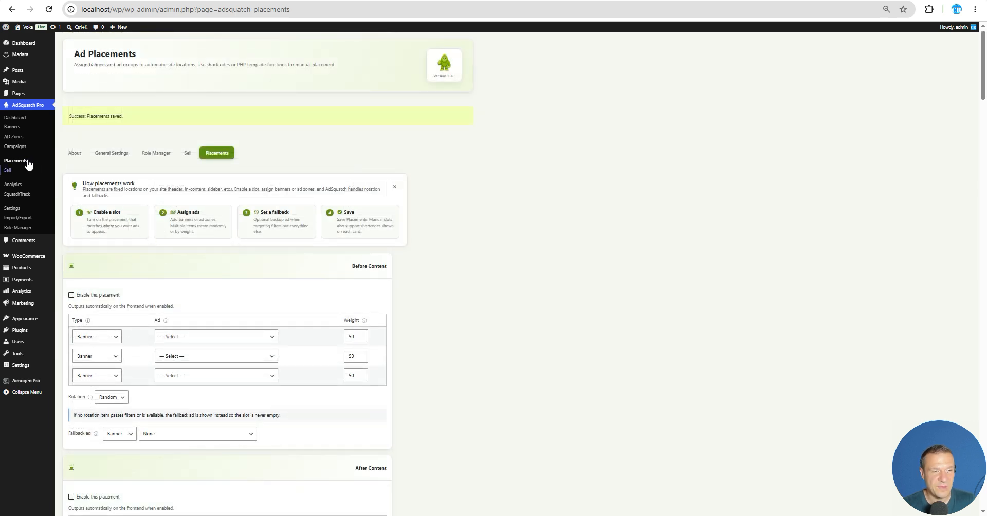
- Open the Sell settings and expand the Bank Transfer and PayPal payment sections to examine their options
{"action": "left_click", "coordinate": [8, 170]}
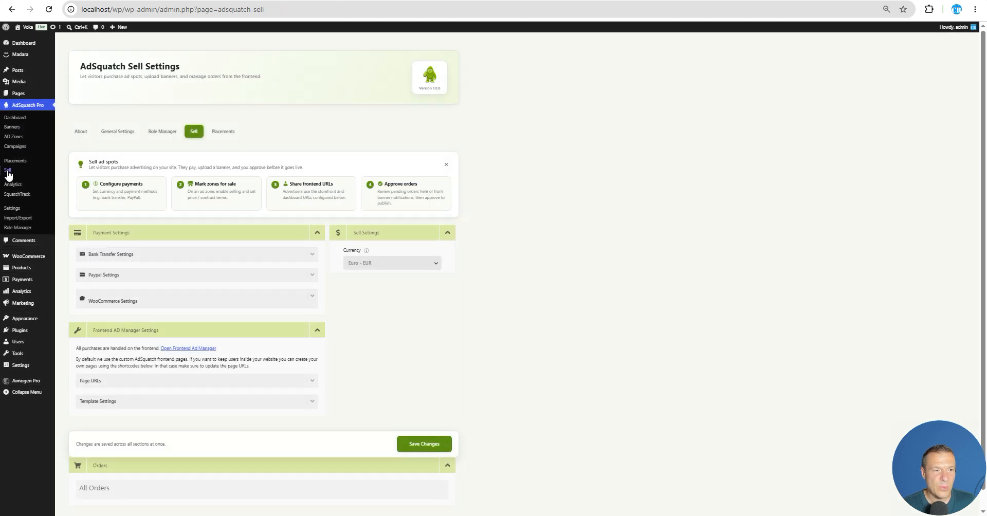
{"action": "scroll", "coordinate": [129, 204], "scroll_direction": "down", "scroll_amount": 2}
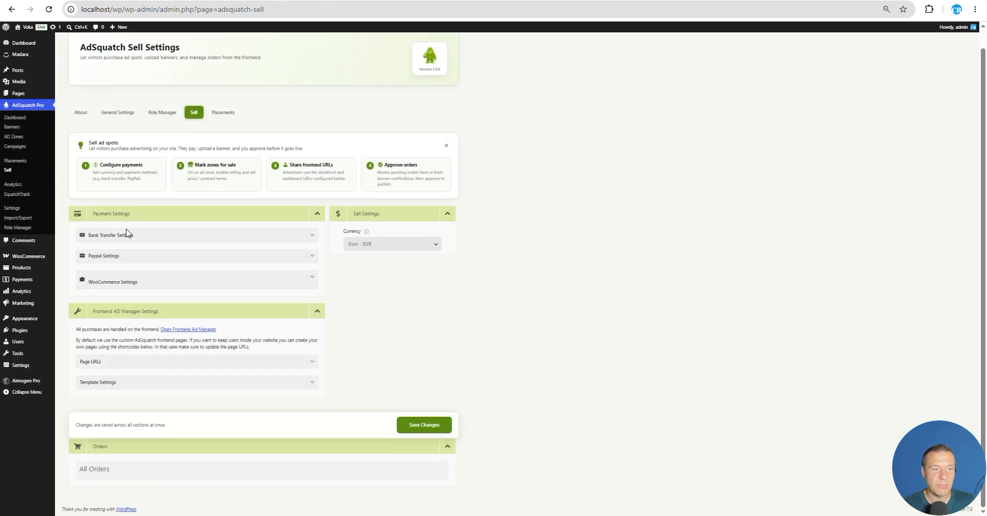
{"action": "left_click", "coordinate": [311, 236]}
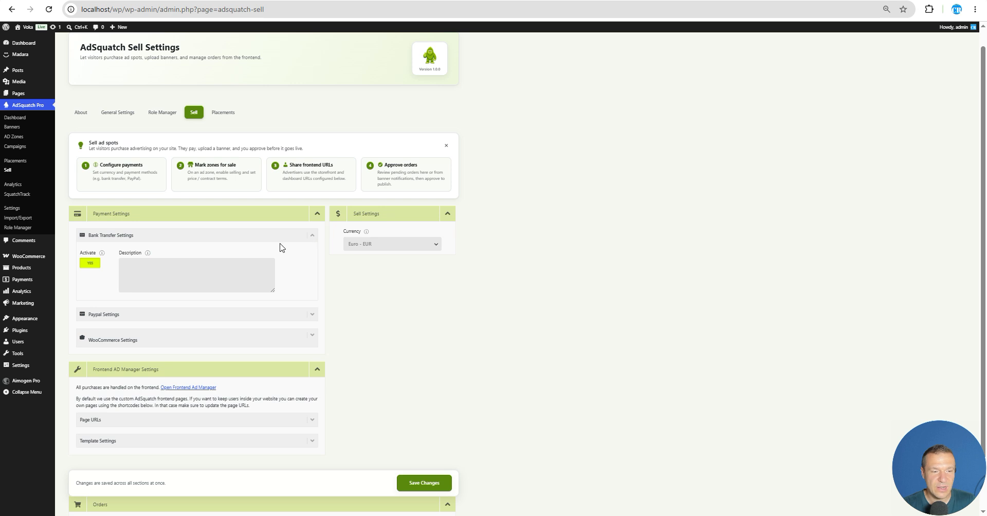
{"action": "scroll", "coordinate": [132, 205], "scroll_direction": "down", "scroll_amount": 2}
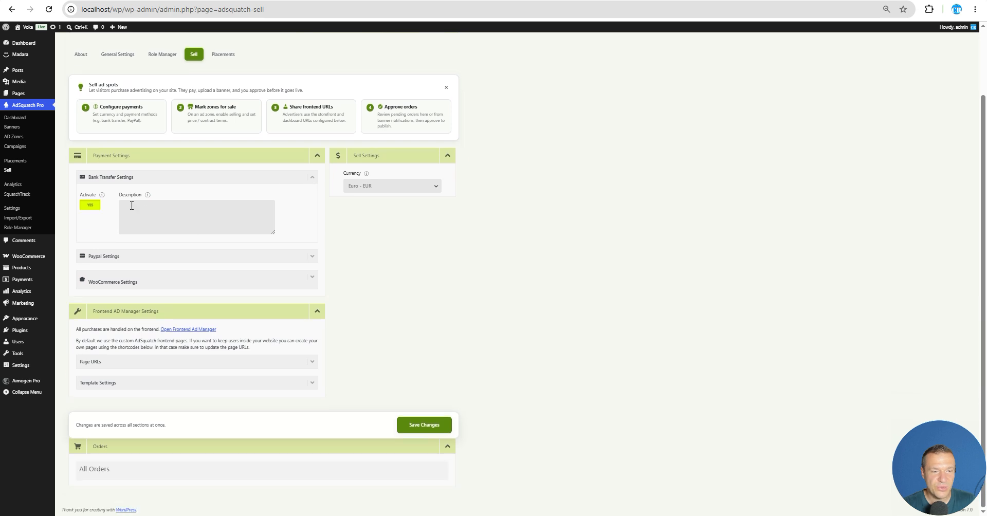
{"action": "left_click", "coordinate": [311, 256]}
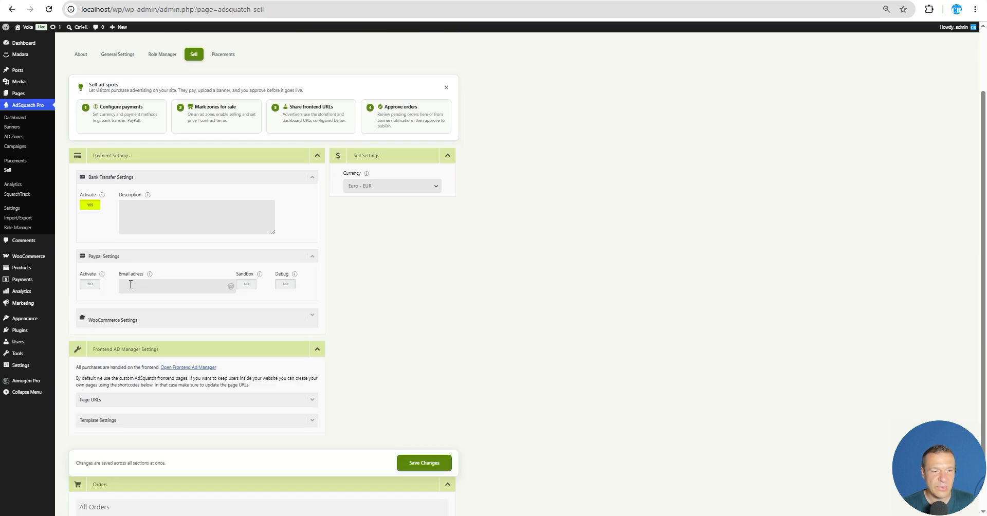
- Expand the Page URLs of the Frontend AD Manager Settings and review them along with the steps for selling ad spots
{"action": "scroll", "coordinate": [199, 292], "scroll_direction": "down", "scroll_amount": 1}
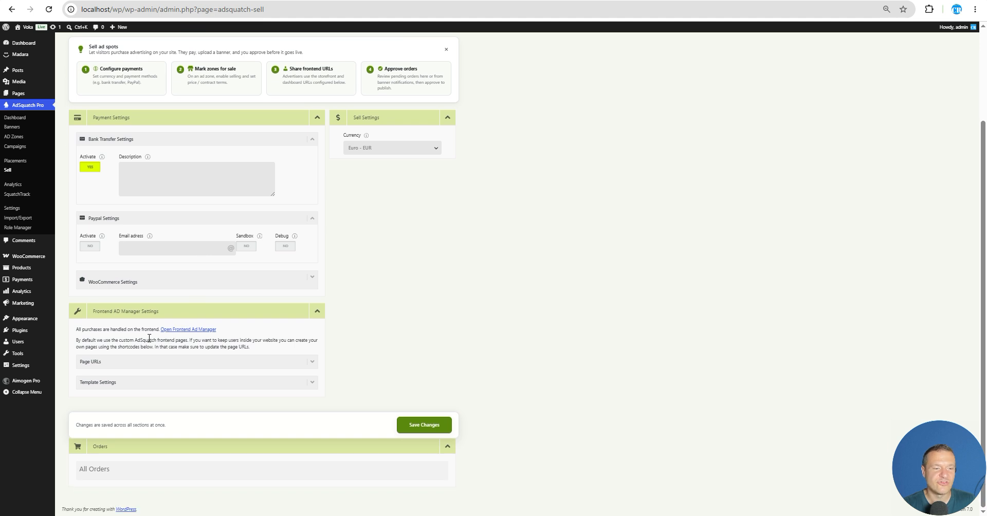
{"action": "left_click", "coordinate": [311, 368]}
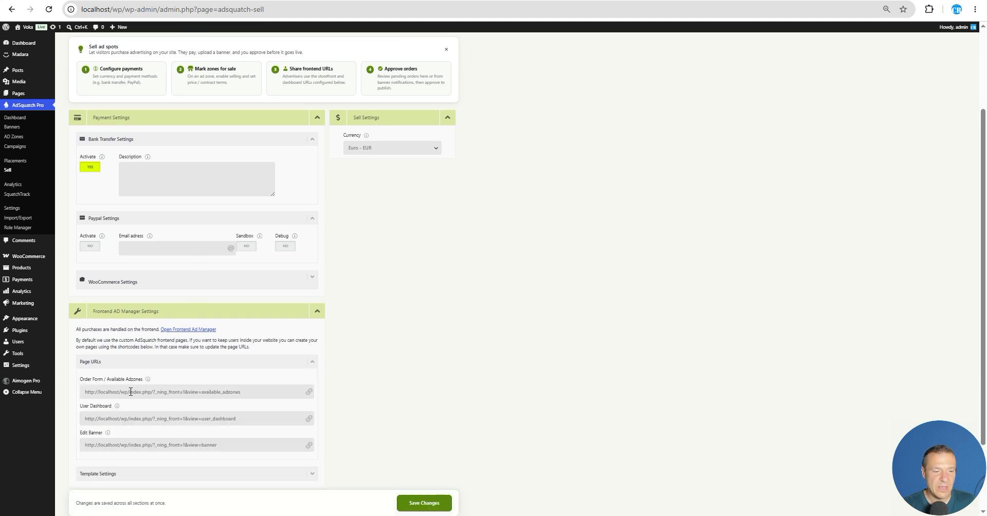
{"action": "scroll", "coordinate": [181, 283], "scroll_direction": "up", "scroll_amount": 2}
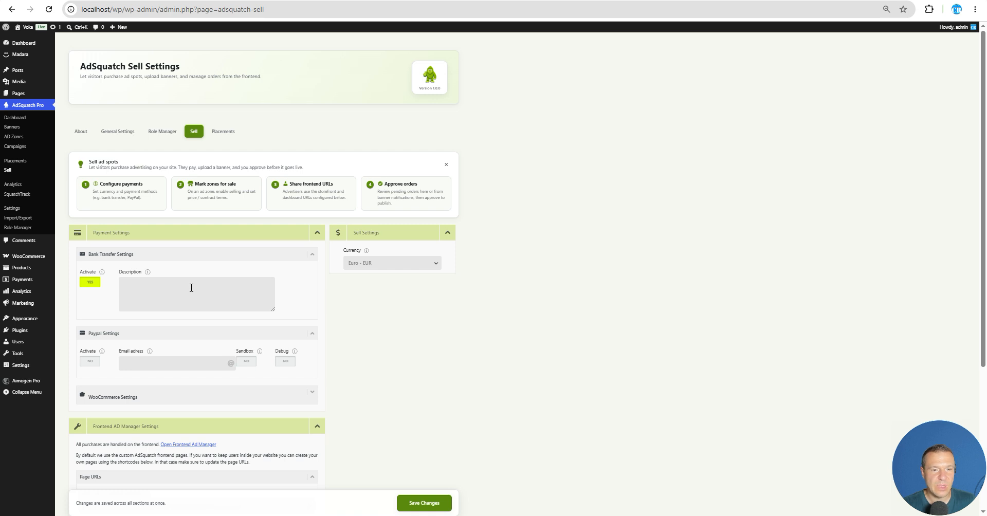
{"action": "scroll", "coordinate": [143, 301], "scroll_direction": "down", "scroll_amount": 3}
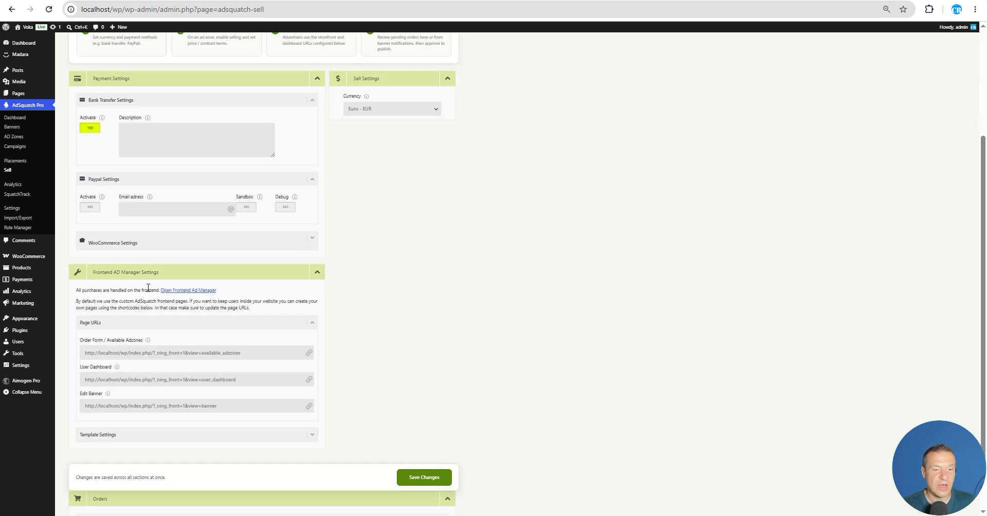
{"action": "scroll", "coordinate": [153, 272], "scroll_direction": "up", "scroll_amount": 3}
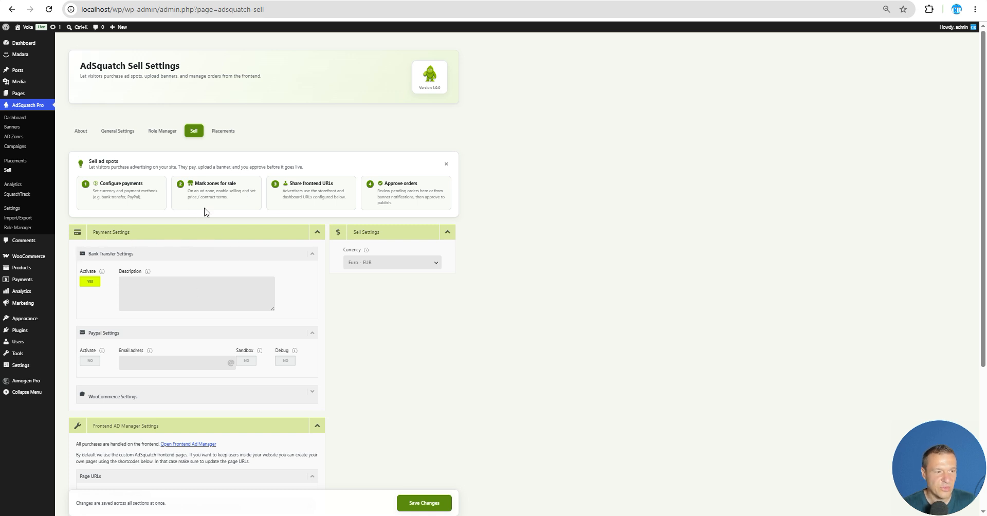
- Open the AdSquatch Analytics and examine the daily, per-ad and per-placement stats
{"action": "left_click", "coordinate": [14, 185]}
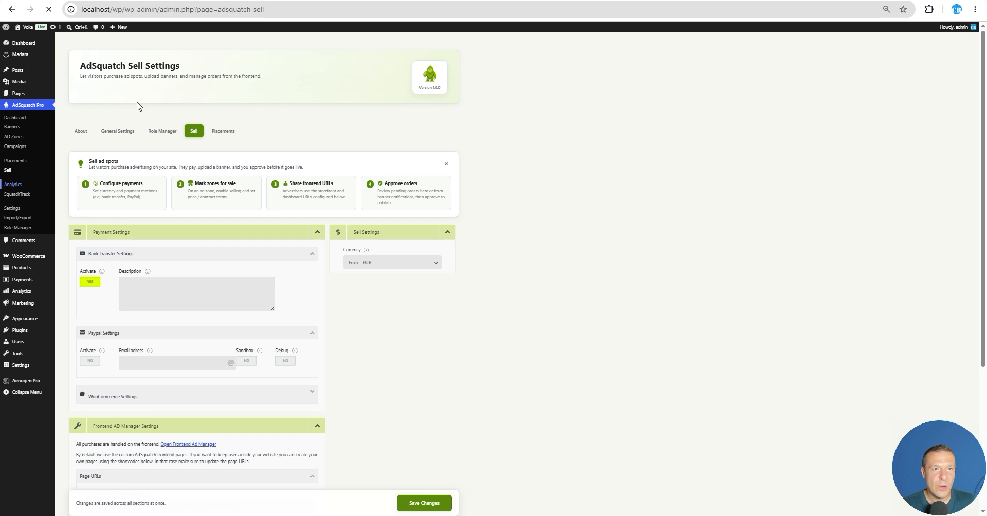
{"action": "scroll", "coordinate": [136, 265], "scroll_direction": "down", "scroll_amount": 1}
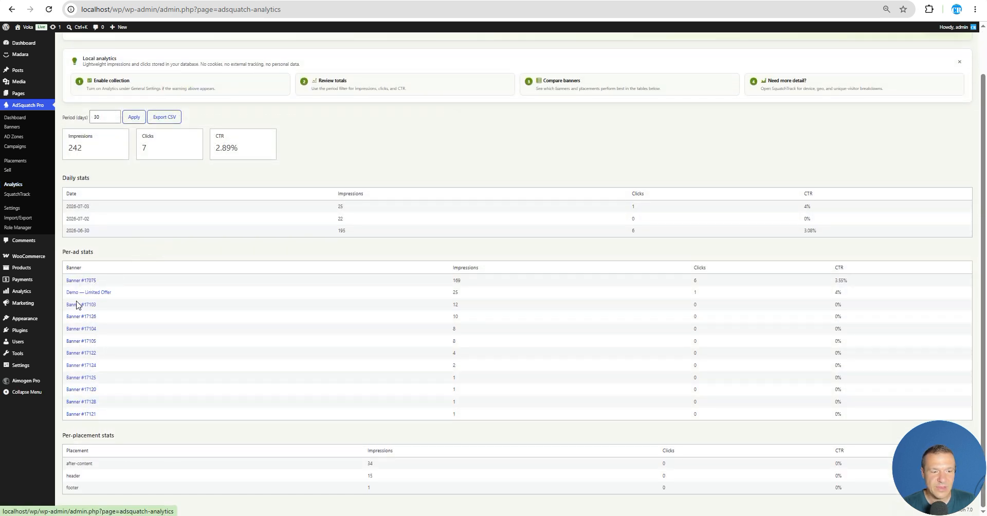
{"action": "scroll", "coordinate": [76, 305], "scroll_direction": "up", "scroll_amount": 1}
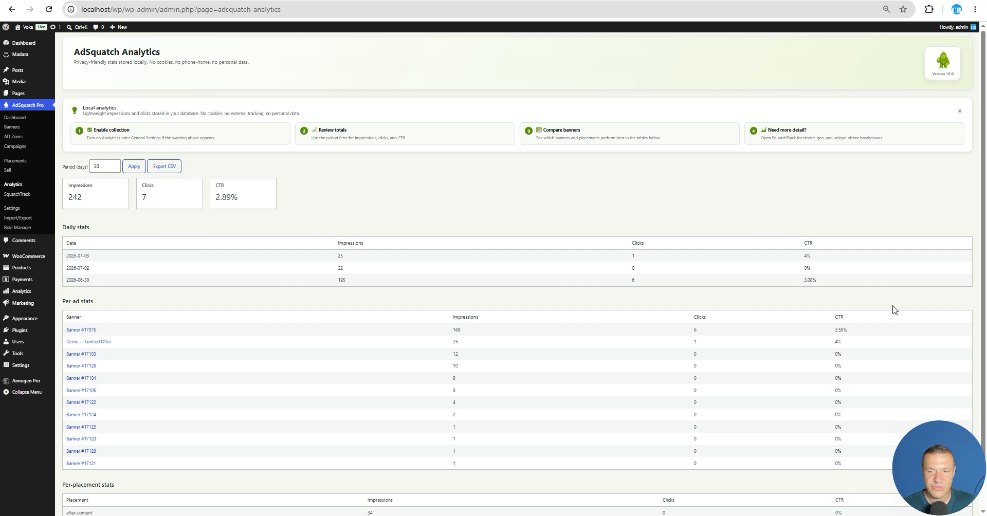
{"action": "scroll", "coordinate": [745, 304], "scroll_direction": "down", "scroll_amount": 1}
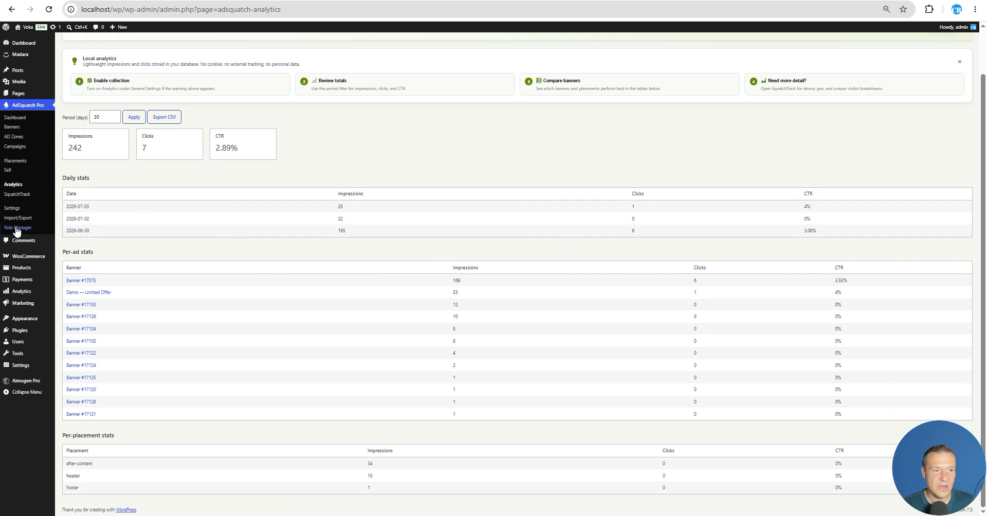
- Open the SquatchTrack statistics, examine today's views and clicks graph, and switch the range to This Week
{"action": "left_click", "coordinate": [17, 196]}
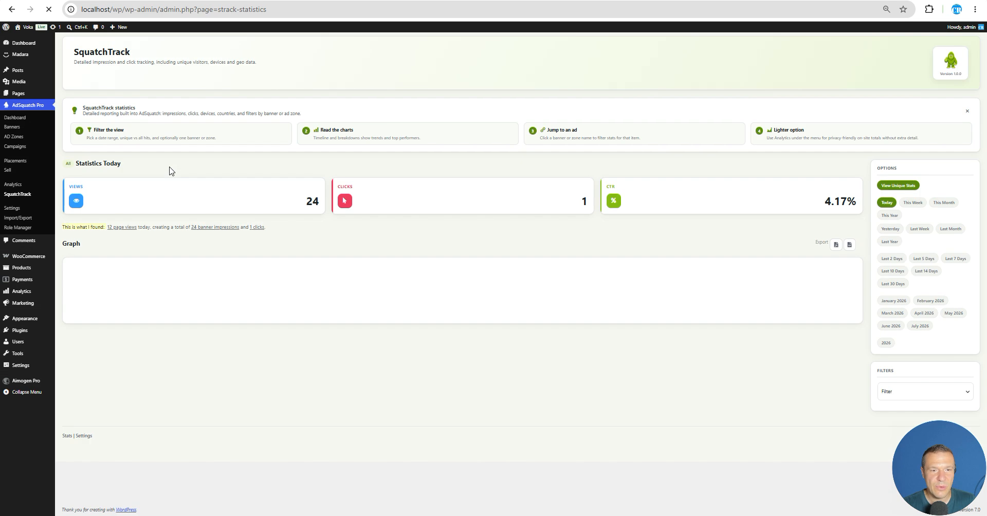
{"action": "scroll", "coordinate": [514, 283], "scroll_direction": "down", "scroll_amount": 3}
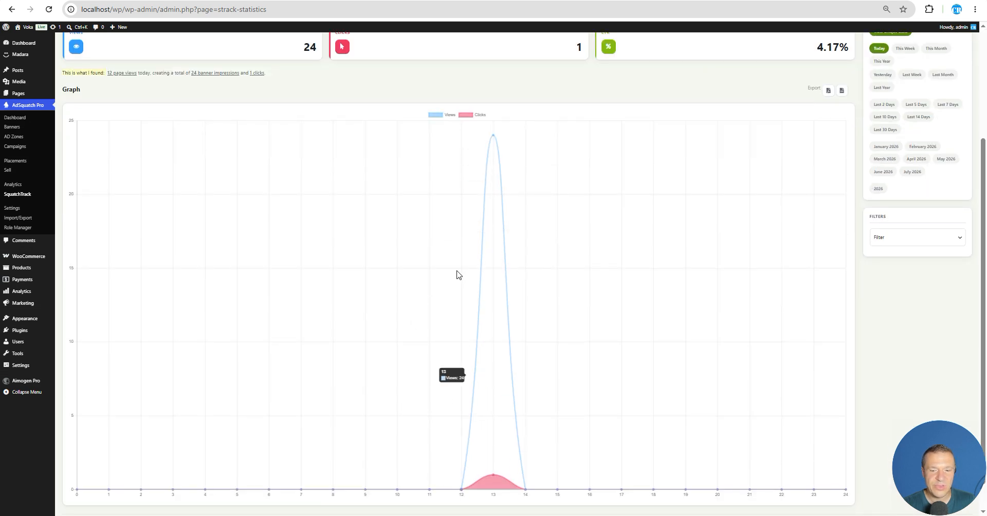
{"action": "scroll", "coordinate": [453, 257], "scroll_direction": "up", "scroll_amount": 3}
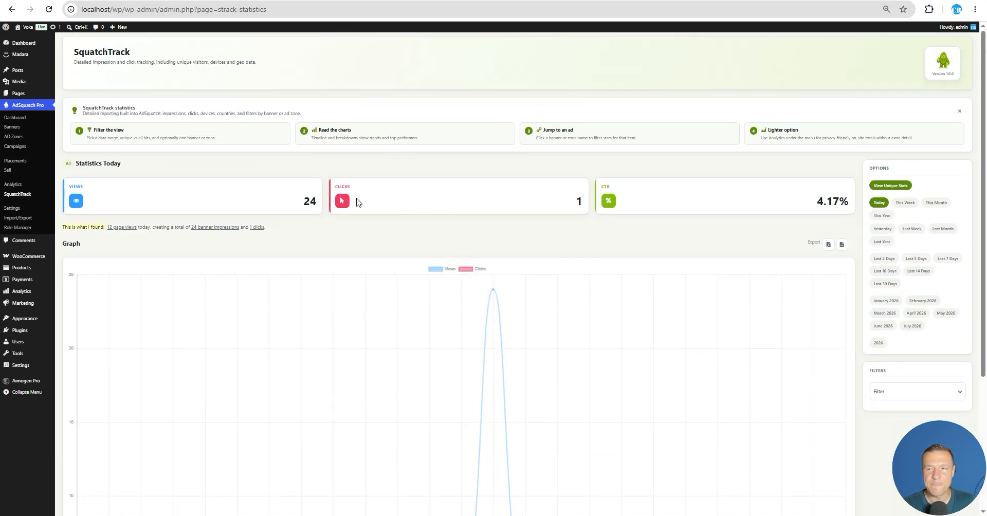
{"action": "scroll", "coordinate": [179, 239], "scroll_direction": "down", "scroll_amount": 3}
{"action": "scroll", "coordinate": [279, 304], "scroll_direction": "up", "scroll_amount": 3}
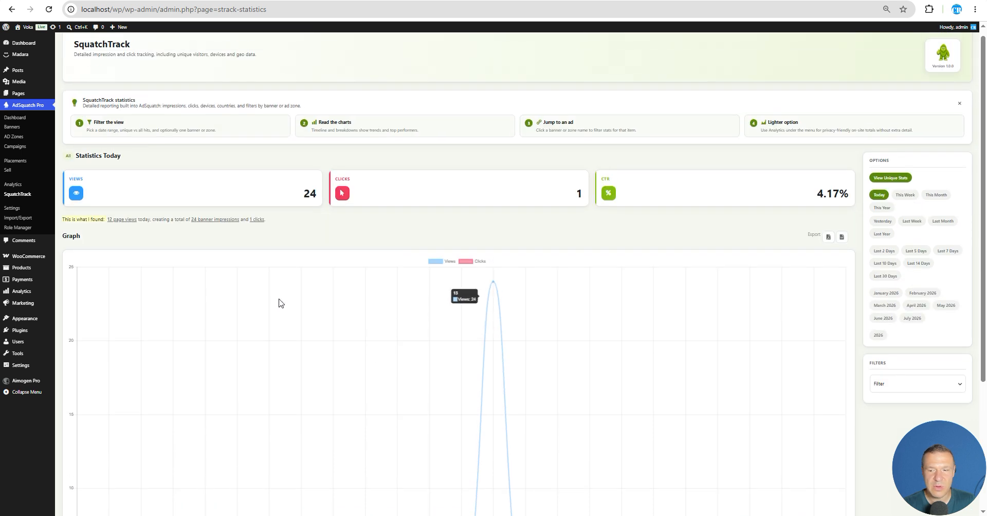
{"action": "left_click", "coordinate": [901, 205]}
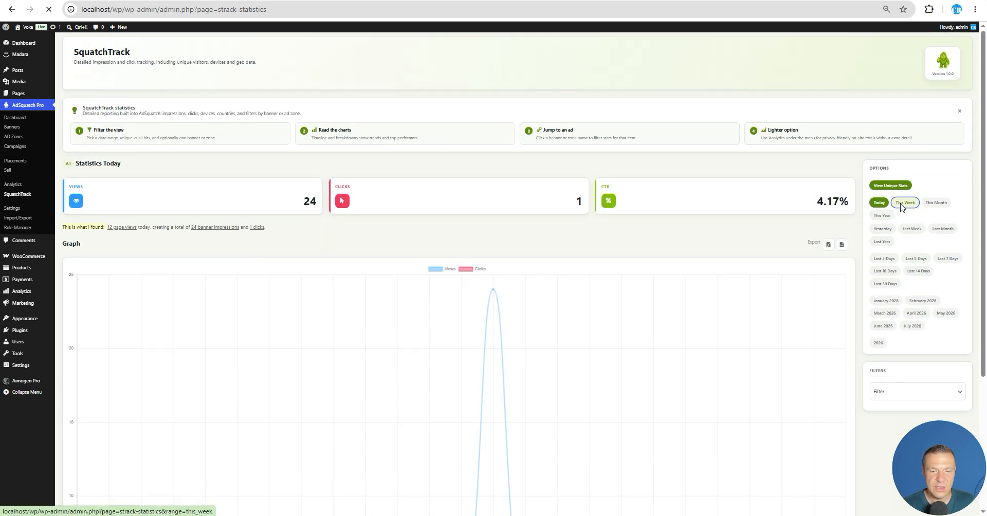
- Examine the SquatchTrack graph for this week, switch the range to Last Month and review that graph too
{"action": "scroll", "coordinate": [452, 275], "scroll_direction": "down", "scroll_amount": 3}
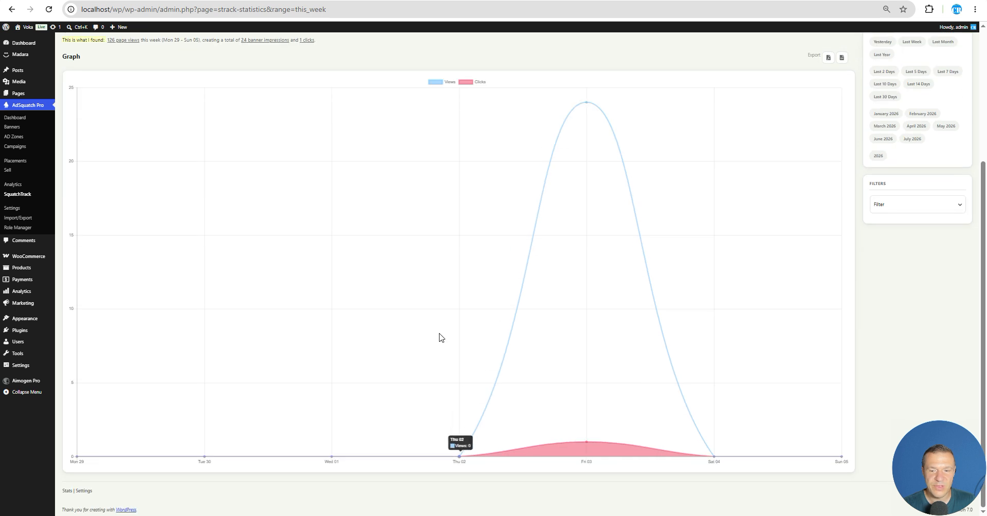
{"action": "scroll", "coordinate": [441, 337], "scroll_direction": "up", "scroll_amount": 3}
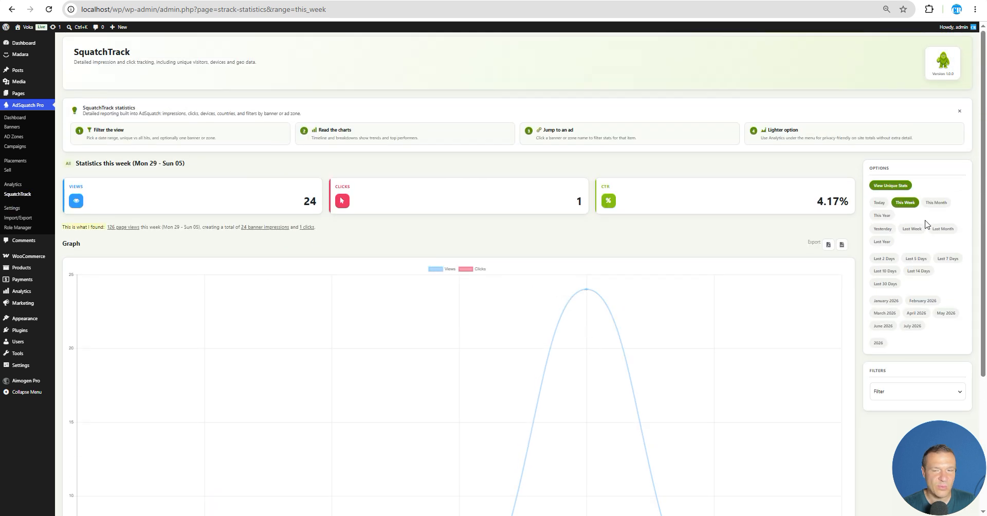
{"action": "left_click", "coordinate": [943, 229]}
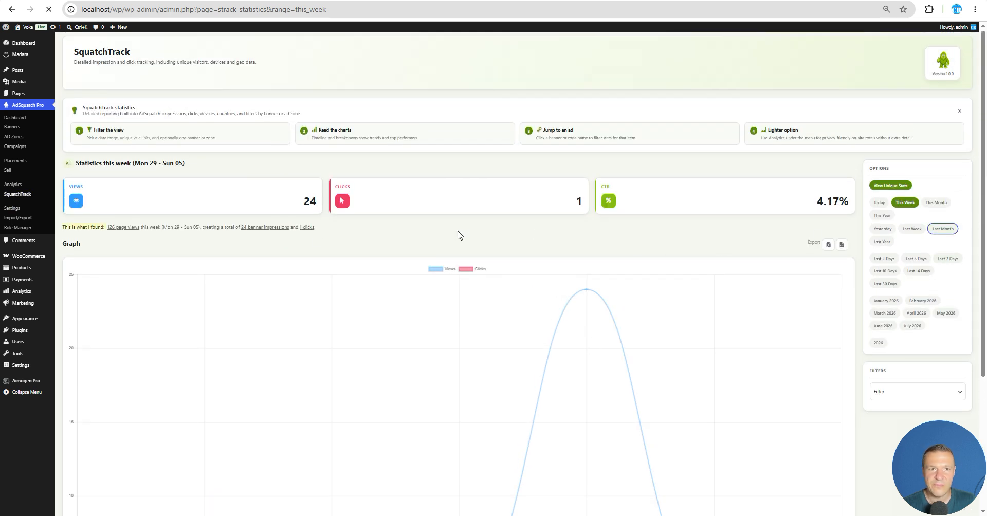
{"action": "scroll", "coordinate": [511, 362], "scroll_direction": "down", "scroll_amount": 3}
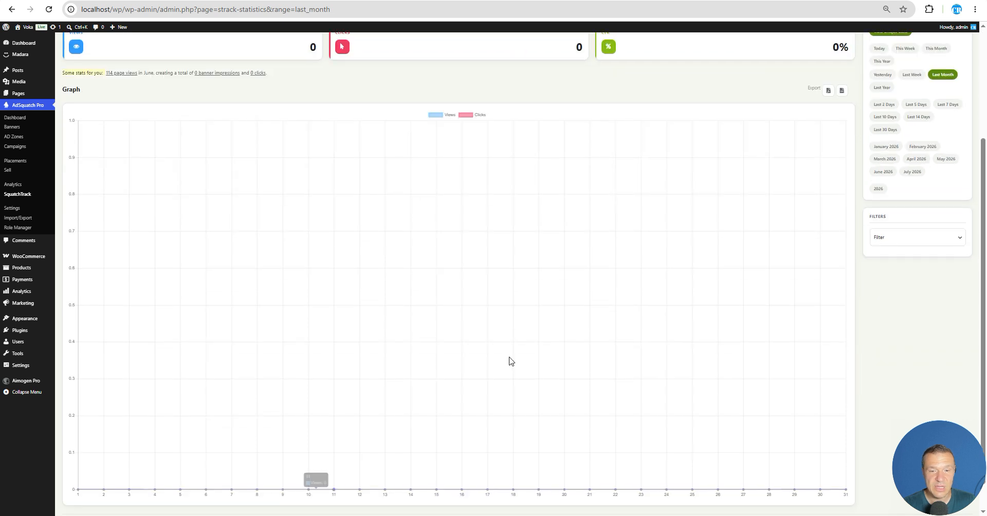
{"action": "scroll", "coordinate": [386, 368], "scroll_direction": "down", "scroll_amount": 1}
{"action": "scroll", "coordinate": [169, 409], "scroll_direction": "up", "scroll_amount": 4}
{"action": "scroll", "coordinate": [648, 445], "scroll_direction": "down", "scroll_amount": 4}
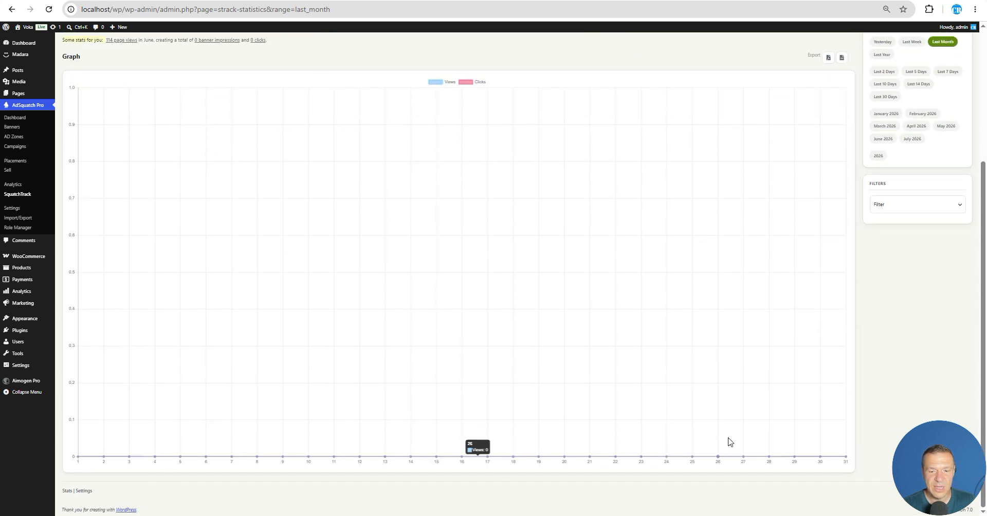
{"action": "scroll", "coordinate": [221, 427], "scroll_direction": "up", "scroll_amount": 4}
- Open the AdSquatch Pro General Settings and expand Upload Settings and Placement Settings to review allowed file types and post types for ads
{"action": "left_click", "coordinate": [26, 211]}
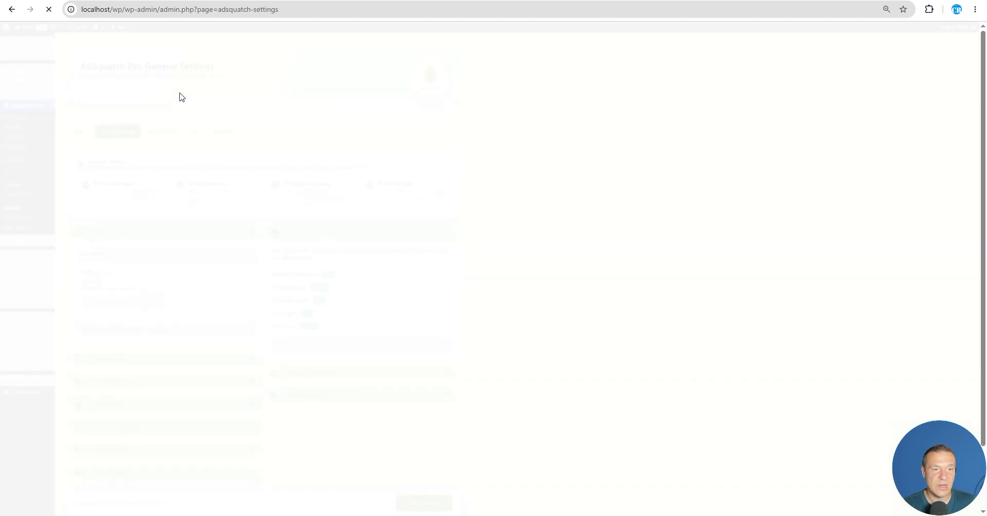
{"action": "scroll", "coordinate": [130, 276], "scroll_direction": "down", "scroll_amount": 1}
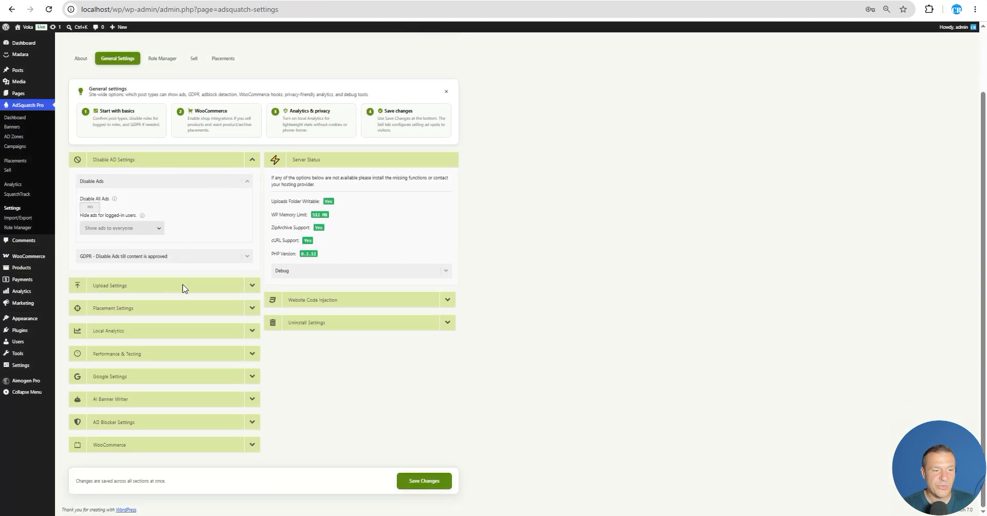
{"action": "left_click", "coordinate": [252, 287]}
{"action": "scroll", "coordinate": [239, 319], "scroll_direction": "down", "scroll_amount": 2}
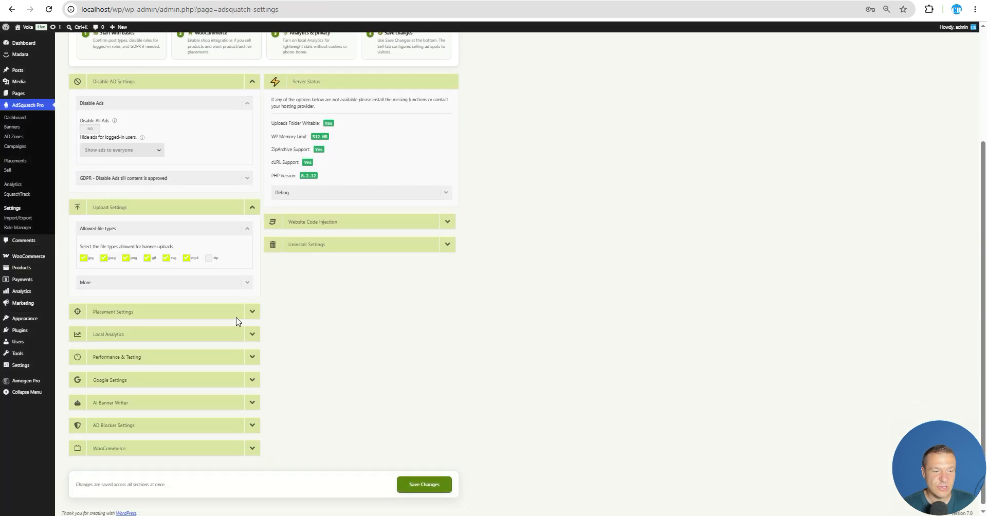
{"action": "left_click", "coordinate": [254, 312]}
{"action": "scroll", "coordinate": [237, 308], "scroll_direction": "down", "scroll_amount": 3}
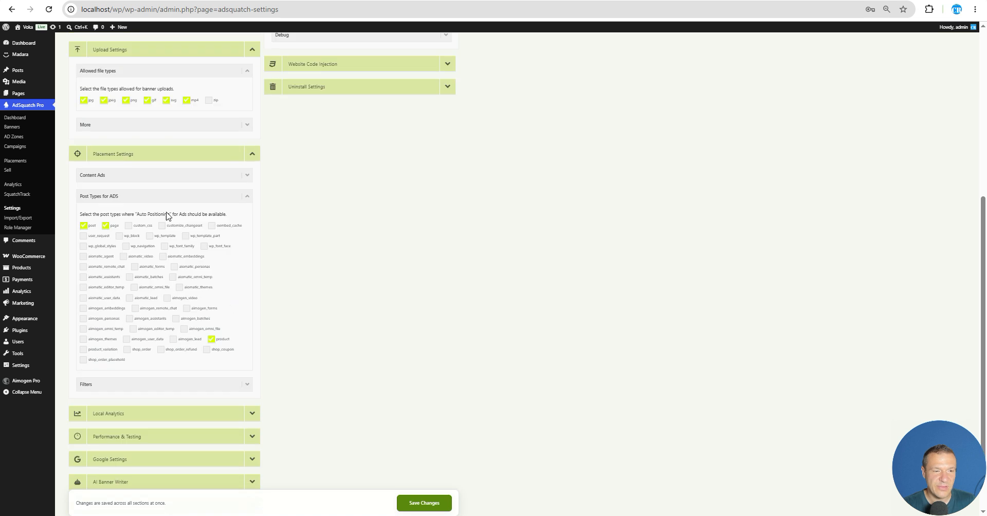
{"action": "scroll", "coordinate": [157, 266], "scroll_direction": "down", "scroll_amount": 2}
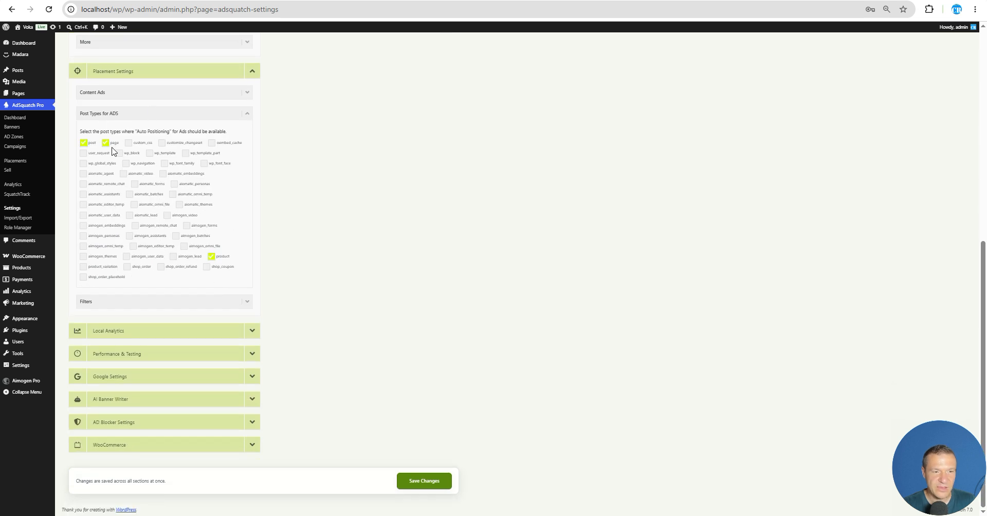
- Expand the Local Analytics, Performance & Testing, Google Settings and AI Banner Writer sections and review their options
{"action": "left_click", "coordinate": [252, 330]}
{"action": "scroll", "coordinate": [238, 346], "scroll_direction": "down", "scroll_amount": 4}
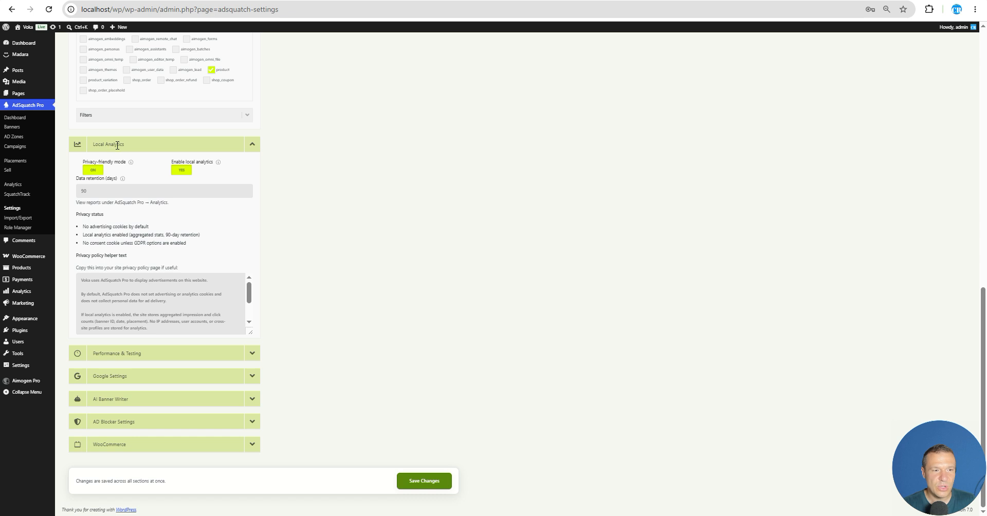
{"action": "left_click", "coordinate": [251, 353]}
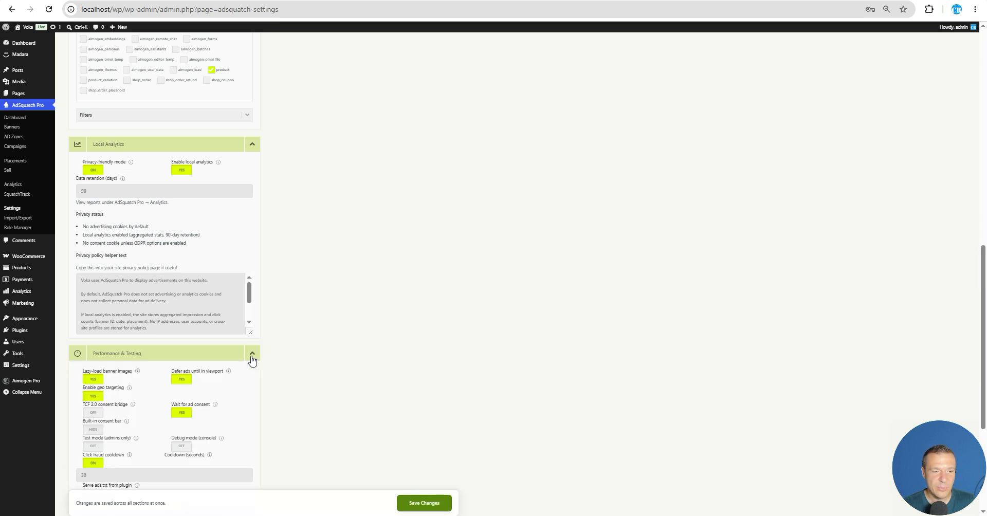
{"action": "scroll", "coordinate": [151, 242], "scroll_direction": "down", "scroll_amount": 3}
{"action": "scroll", "coordinate": [159, 272], "scroll_direction": "down", "scroll_amount": 1}
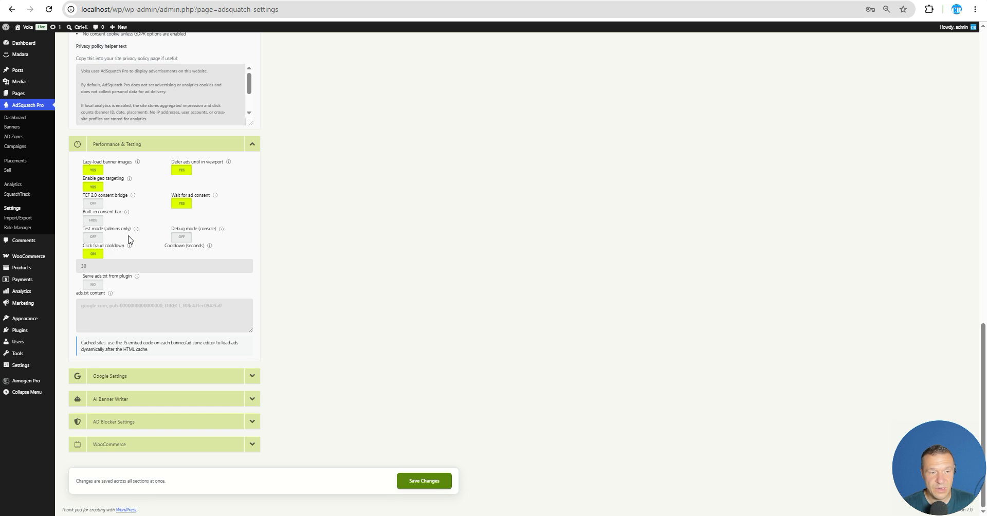
{"action": "left_click", "coordinate": [252, 377]}
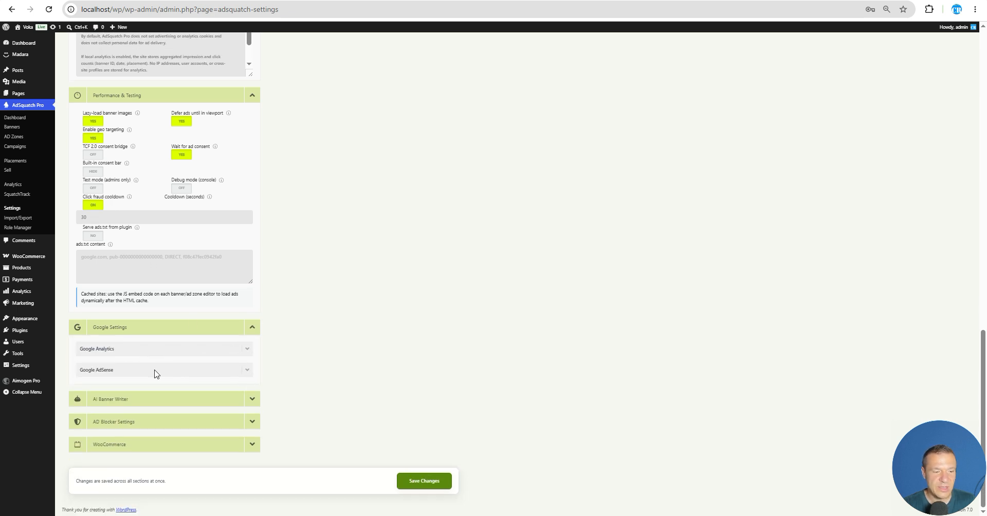
{"action": "left_click", "coordinate": [251, 400]}
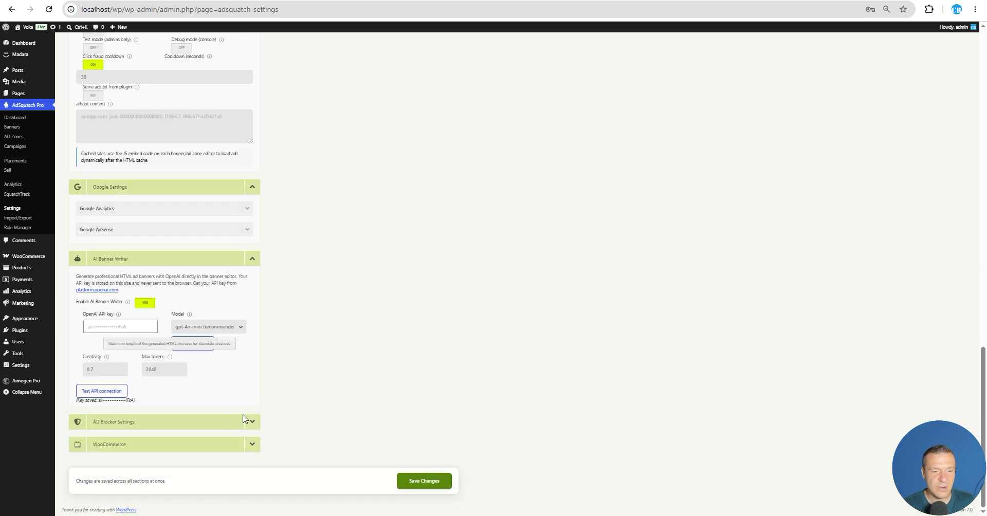
- Expand the AD Blocker Settings to examine the detection message and Response mode choices, and expand the WooCommerce section
{"action": "left_click", "coordinate": [252, 422]}
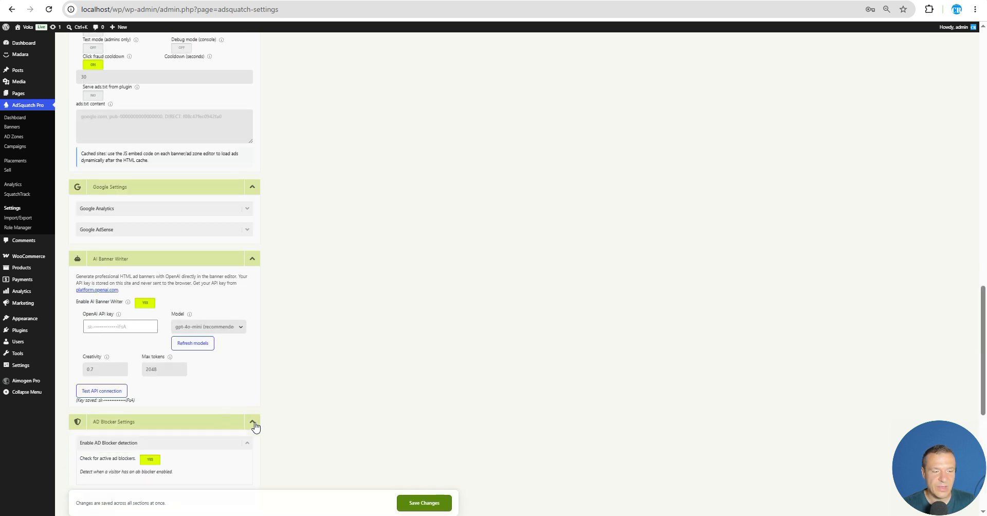
{"action": "scroll", "coordinate": [223, 411], "scroll_direction": "down", "scroll_amount": 3}
{"action": "scroll", "coordinate": [100, 267], "scroll_direction": "down", "scroll_amount": 3}
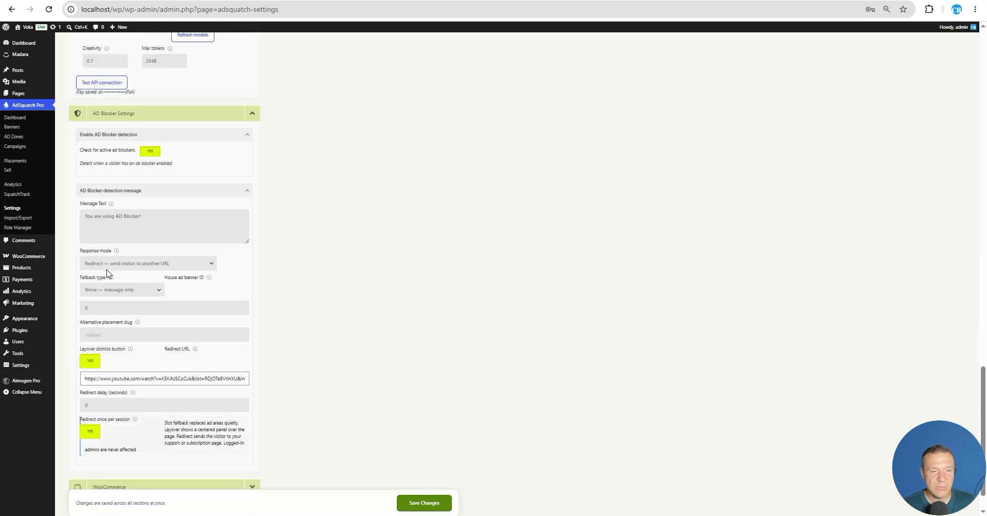
{"action": "scroll", "coordinate": [121, 263], "scroll_direction": "down", "scroll_amount": 1}
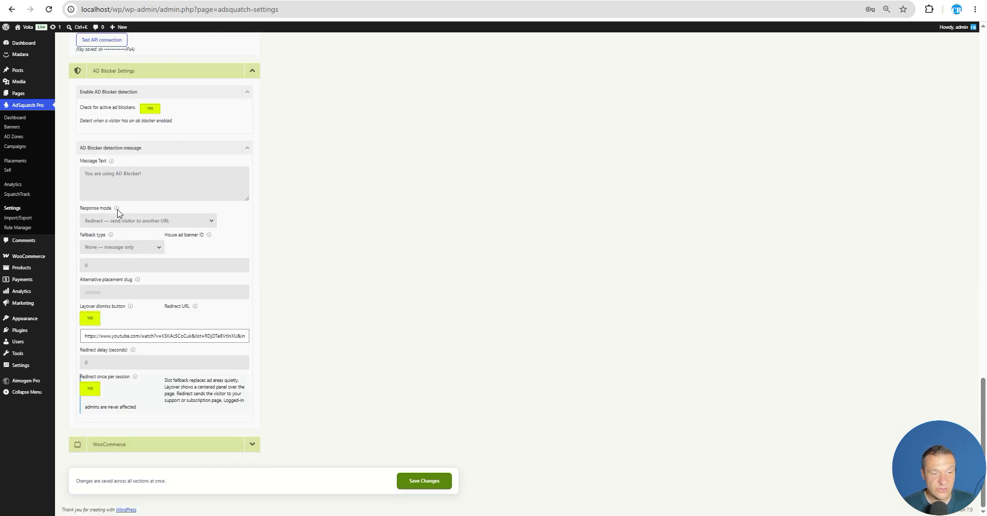
{"action": "left_click", "coordinate": [96, 223]}
{"action": "left_click", "coordinate": [97, 222]}
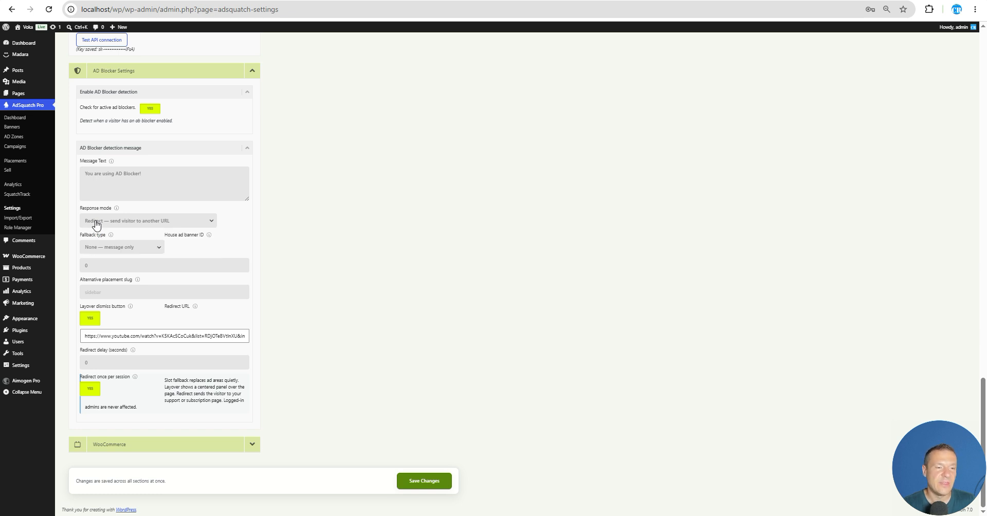
{"action": "left_click", "coordinate": [250, 445]}
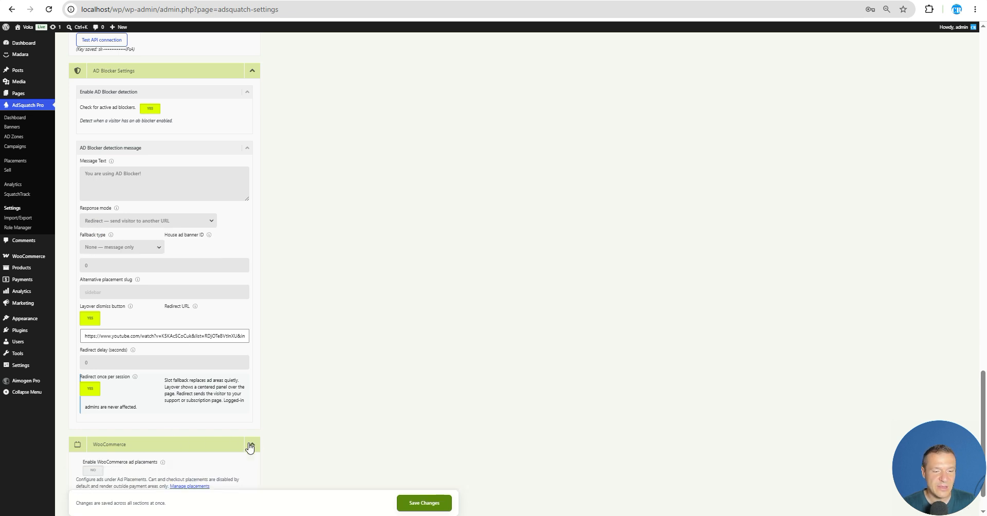
{"action": "scroll", "coordinate": [251, 447], "scroll_direction": "down", "scroll_amount": 1}
- Expand the Website Code Injection and Uninstall Settings sections and review the header, footer, custom CSS and data removal options
{"action": "scroll", "coordinate": [126, 436], "scroll_direction": "up", "scroll_amount": 10}
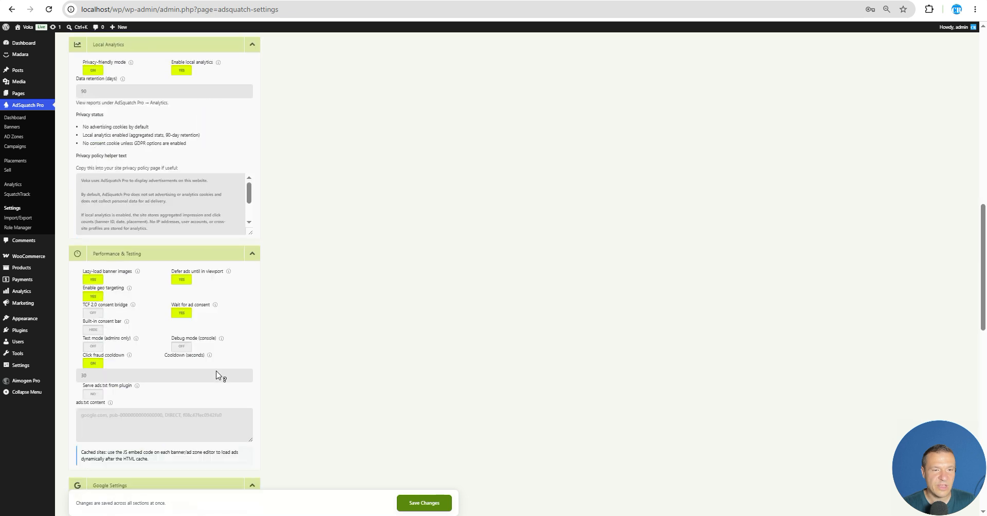
{"action": "scroll", "coordinate": [231, 365], "scroll_direction": "up", "scroll_amount": 15}
{"action": "left_click", "coordinate": [447, 341]}
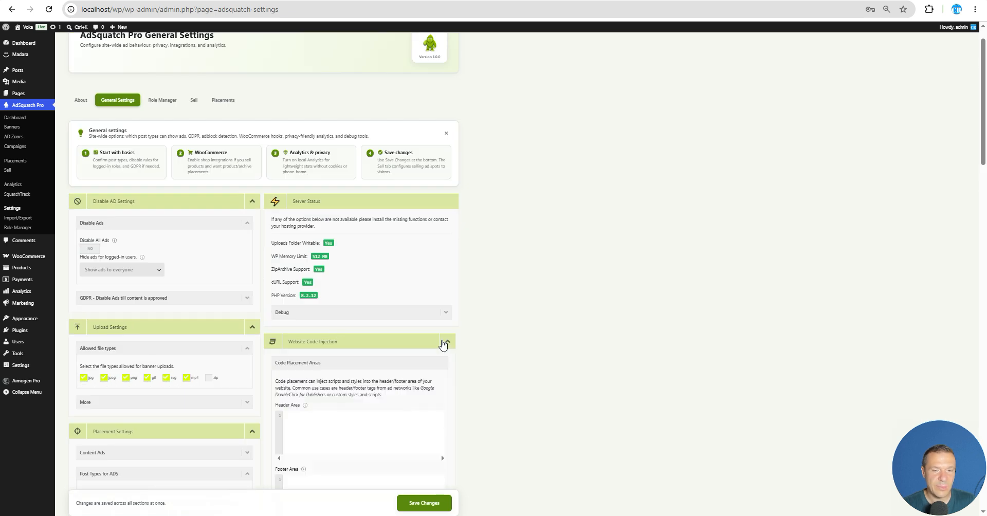
{"action": "scroll", "coordinate": [352, 311], "scroll_direction": "down", "scroll_amount": 6}
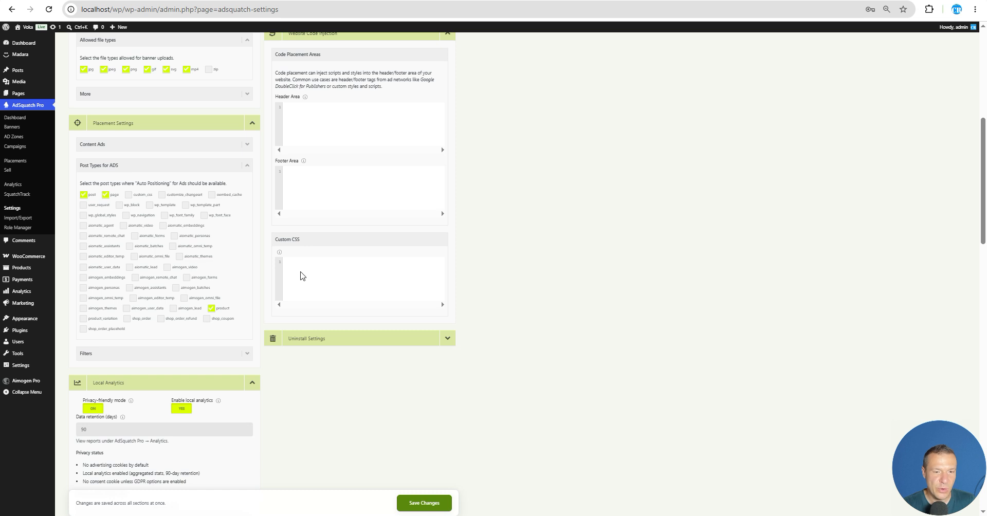
{"action": "left_click", "coordinate": [445, 338]}
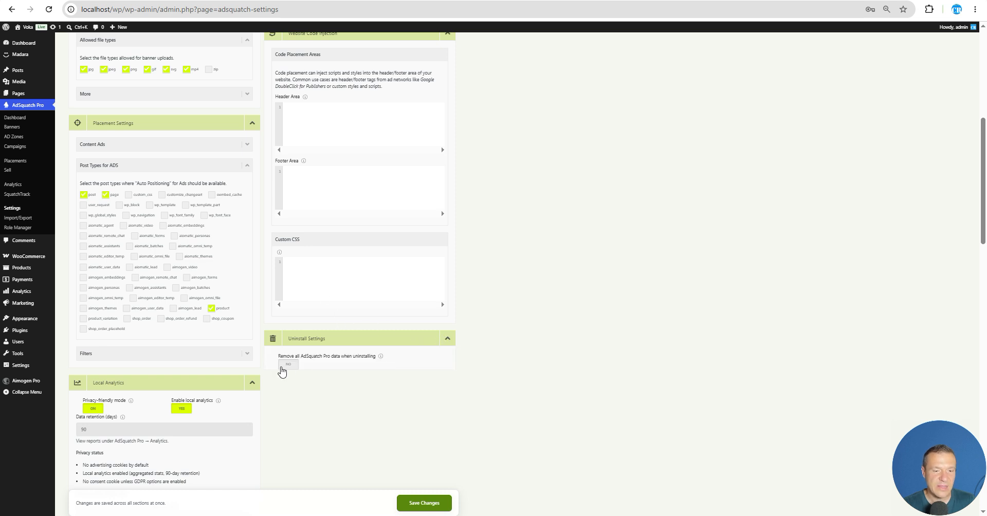
{"action": "scroll", "coordinate": [290, 368], "scroll_direction": "up", "scroll_amount": 7}
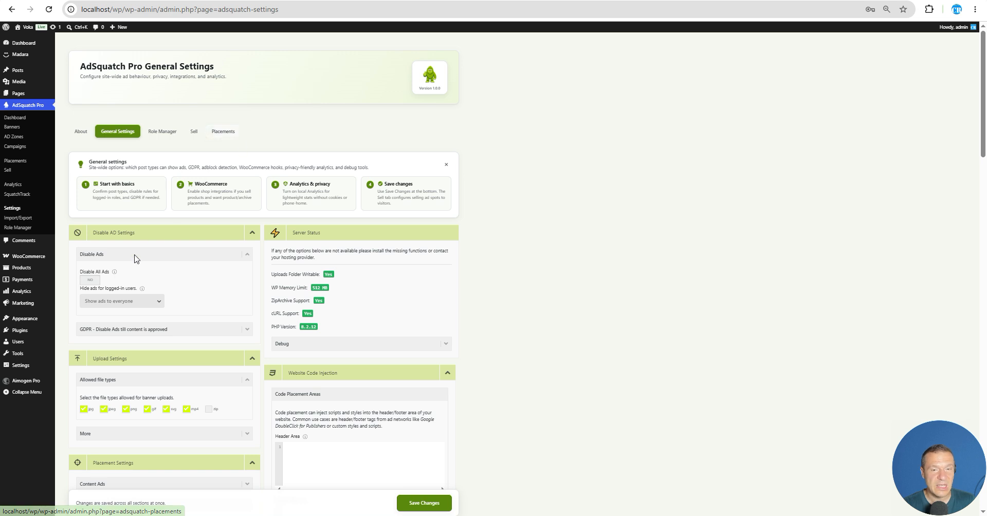
- Open the Import/Export page to view its demo and JSON options, and review the role permissions in the Role Manager
{"action": "left_click", "coordinate": [16, 219]}
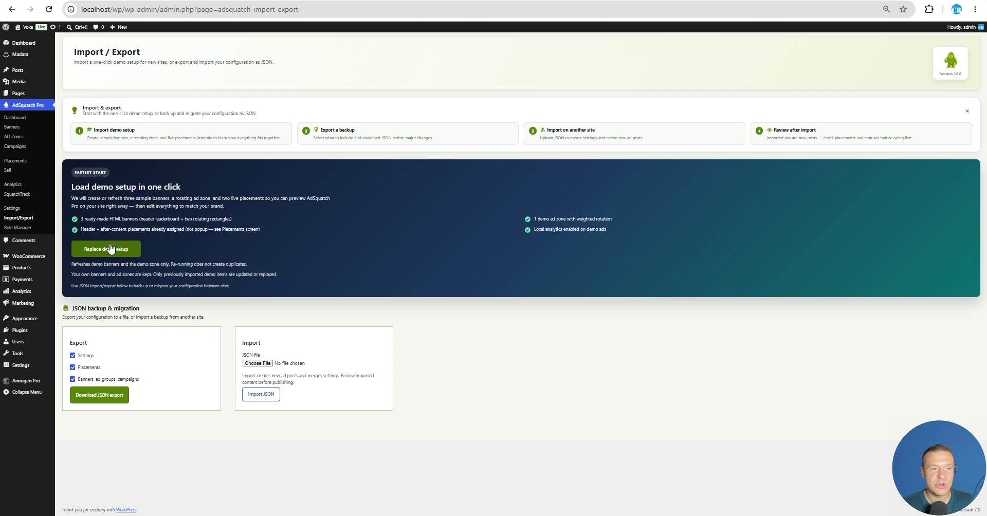
{"action": "left_click", "coordinate": [27, 227]}
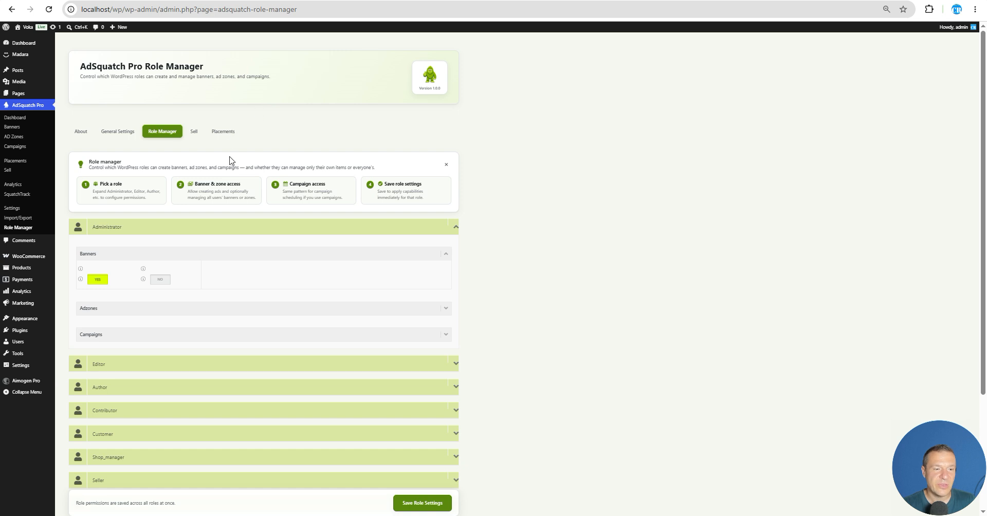
{"action": "scroll", "coordinate": [132, 262], "scroll_direction": "down", "scroll_amount": 2}
{"action": "scroll", "coordinate": [111, 303], "scroll_direction": "down", "scroll_amount": 1}
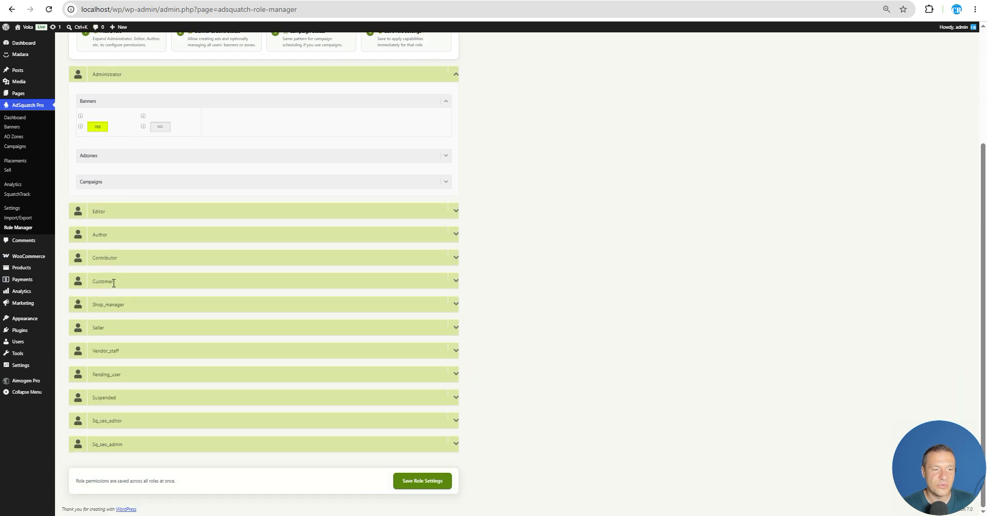
{"action": "scroll", "coordinate": [109, 246], "scroll_direction": "up", "scroll_amount": 3}
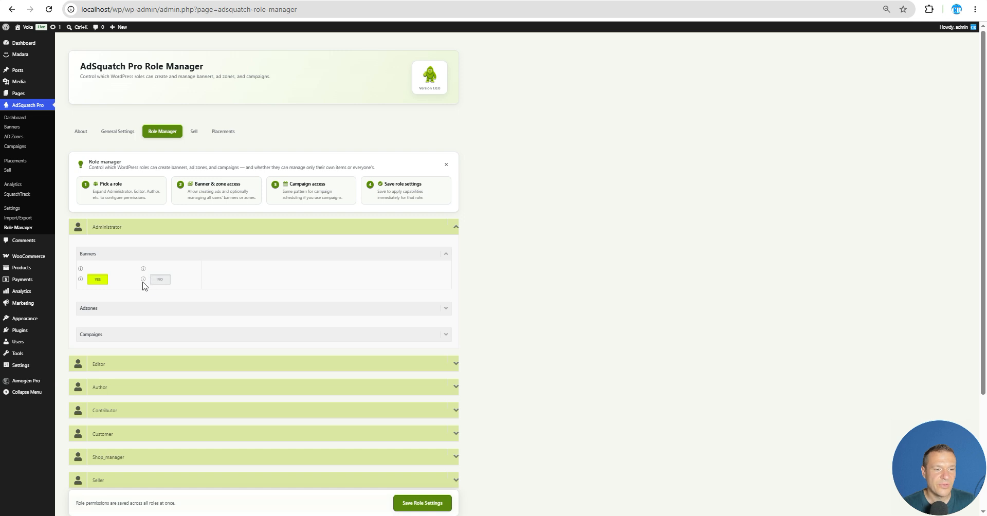
{"action": "mouse_move", "coordinate": [81, 269]}
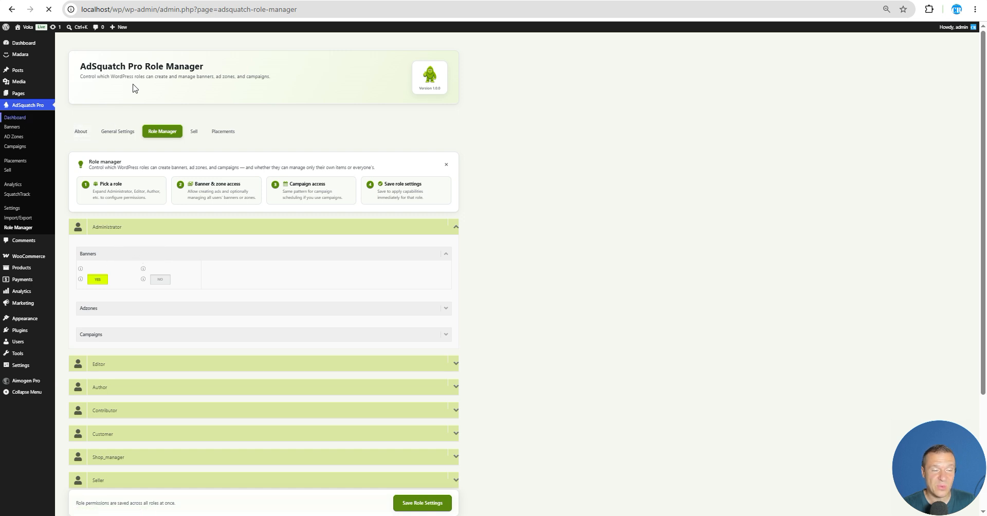
- Return to the AdSquatch Pro Dashboard to review its overview and switch to the plugin's product page on WPBay
{"action": "scroll", "coordinate": [183, 231], "scroll_direction": "down", "scroll_amount": 3}
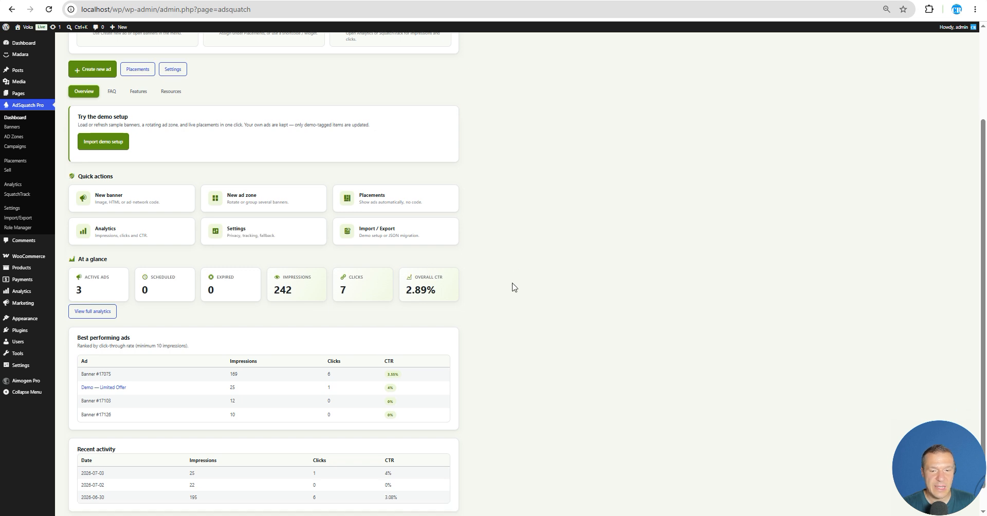
{"action": "scroll", "coordinate": [390, 324], "scroll_direction": "up", "scroll_amount": 3}
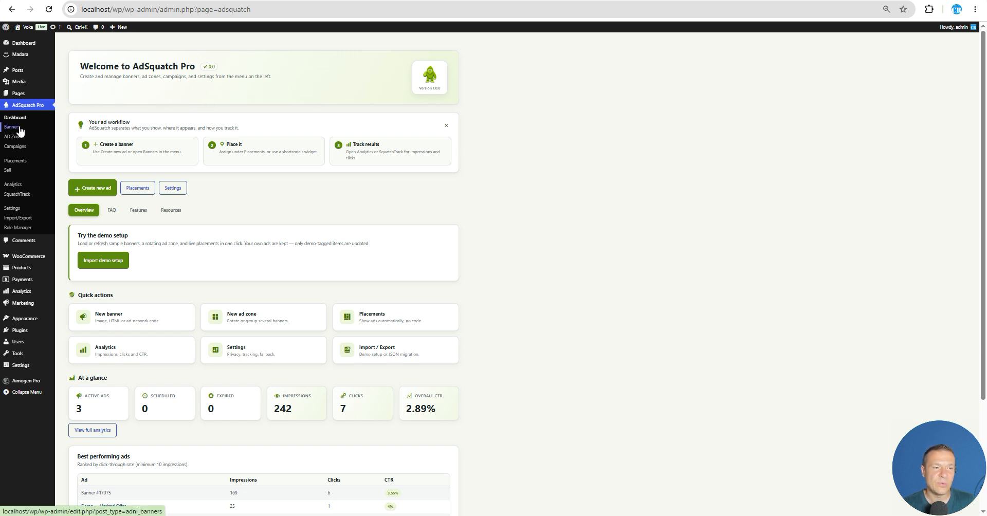
{"action": "scroll", "coordinate": [165, 210], "scroll_direction": "down", "scroll_amount": 3}
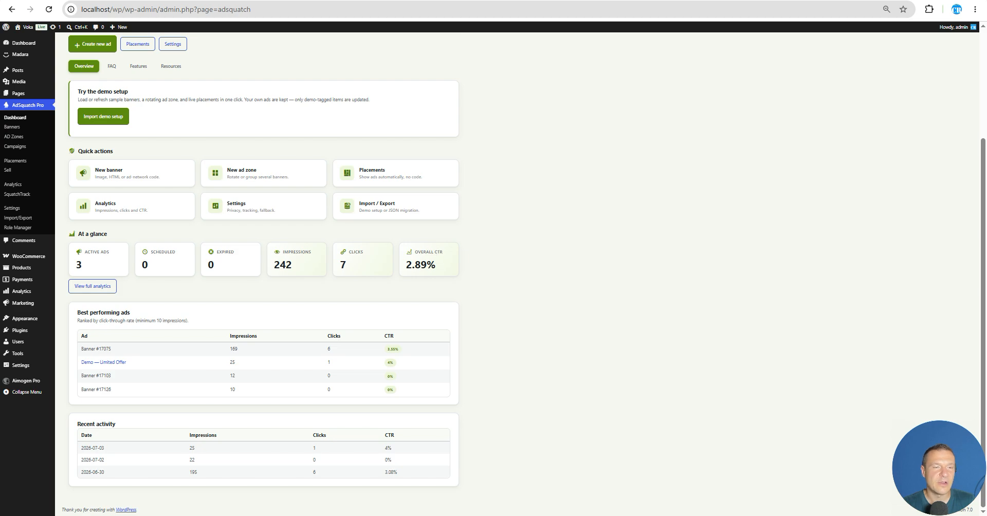
{"action": "left_click", "coordinate": [49, 0]}
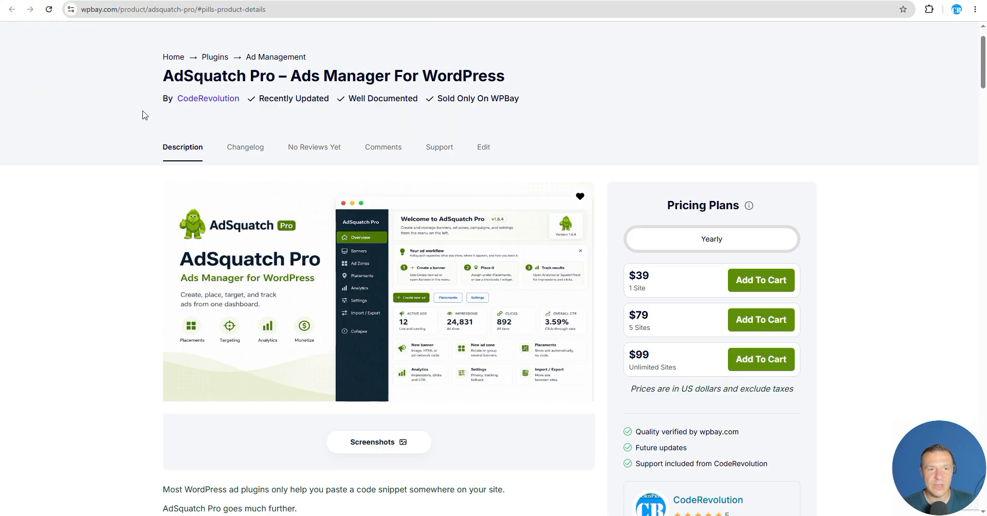